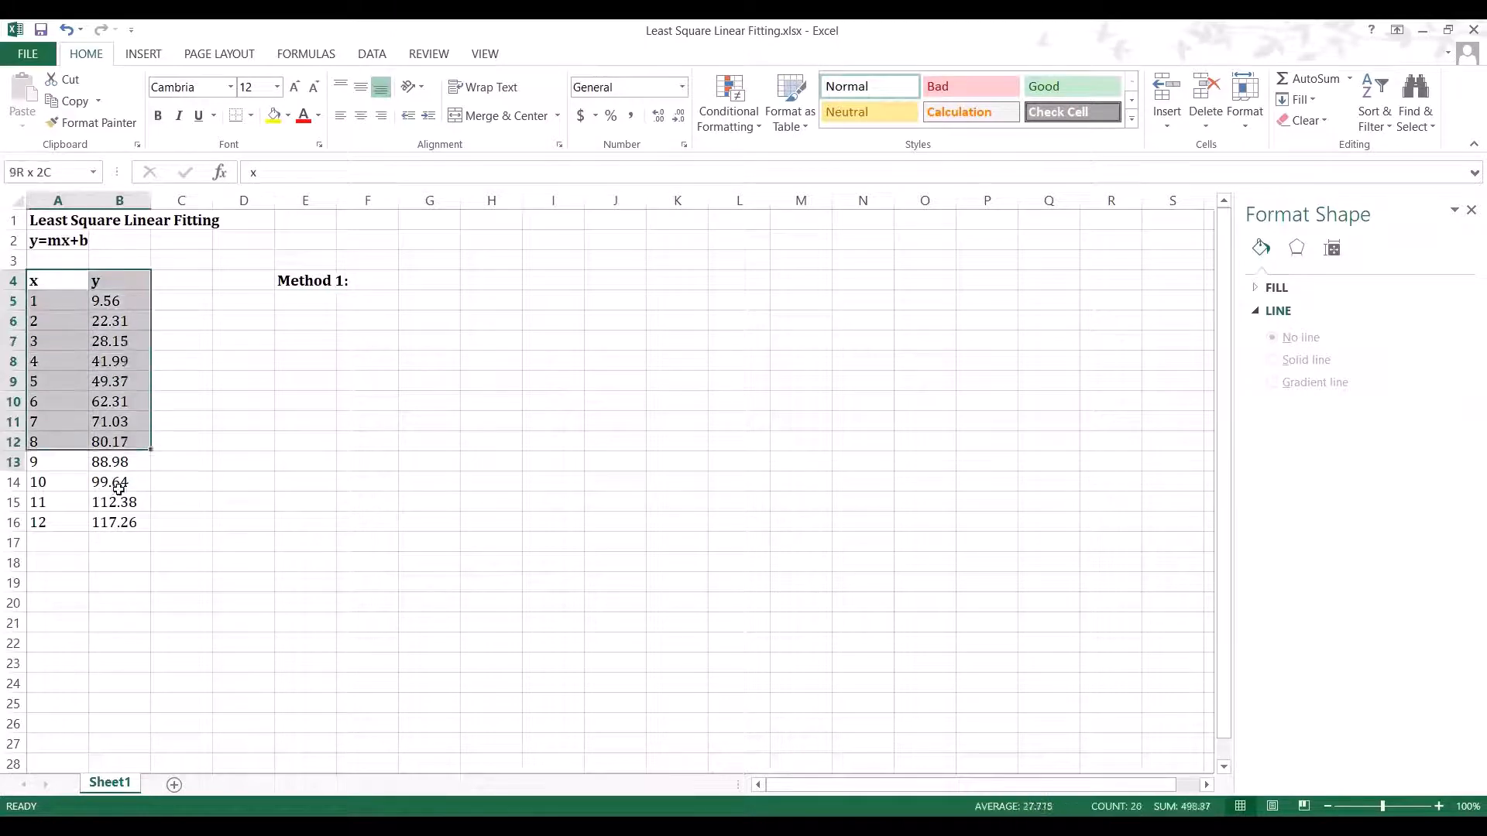
Step: Insert a markers-only scatter chart of the x and y data in A4:B16
{"action": "left_click", "coordinate": [138, 56]}
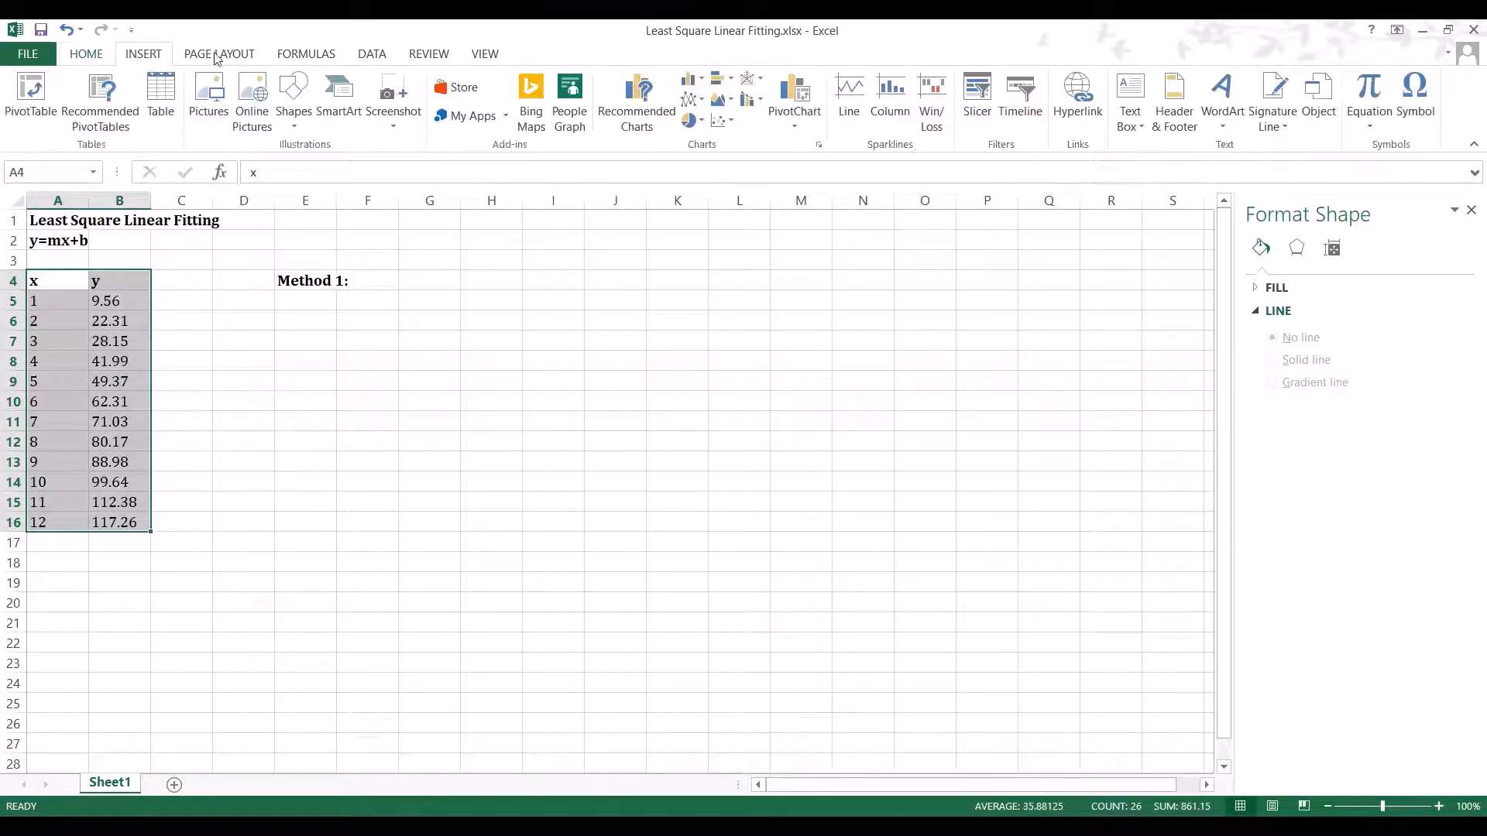
{"action": "left_click", "coordinate": [730, 122]}
{"action": "left_click", "coordinate": [733, 179]}
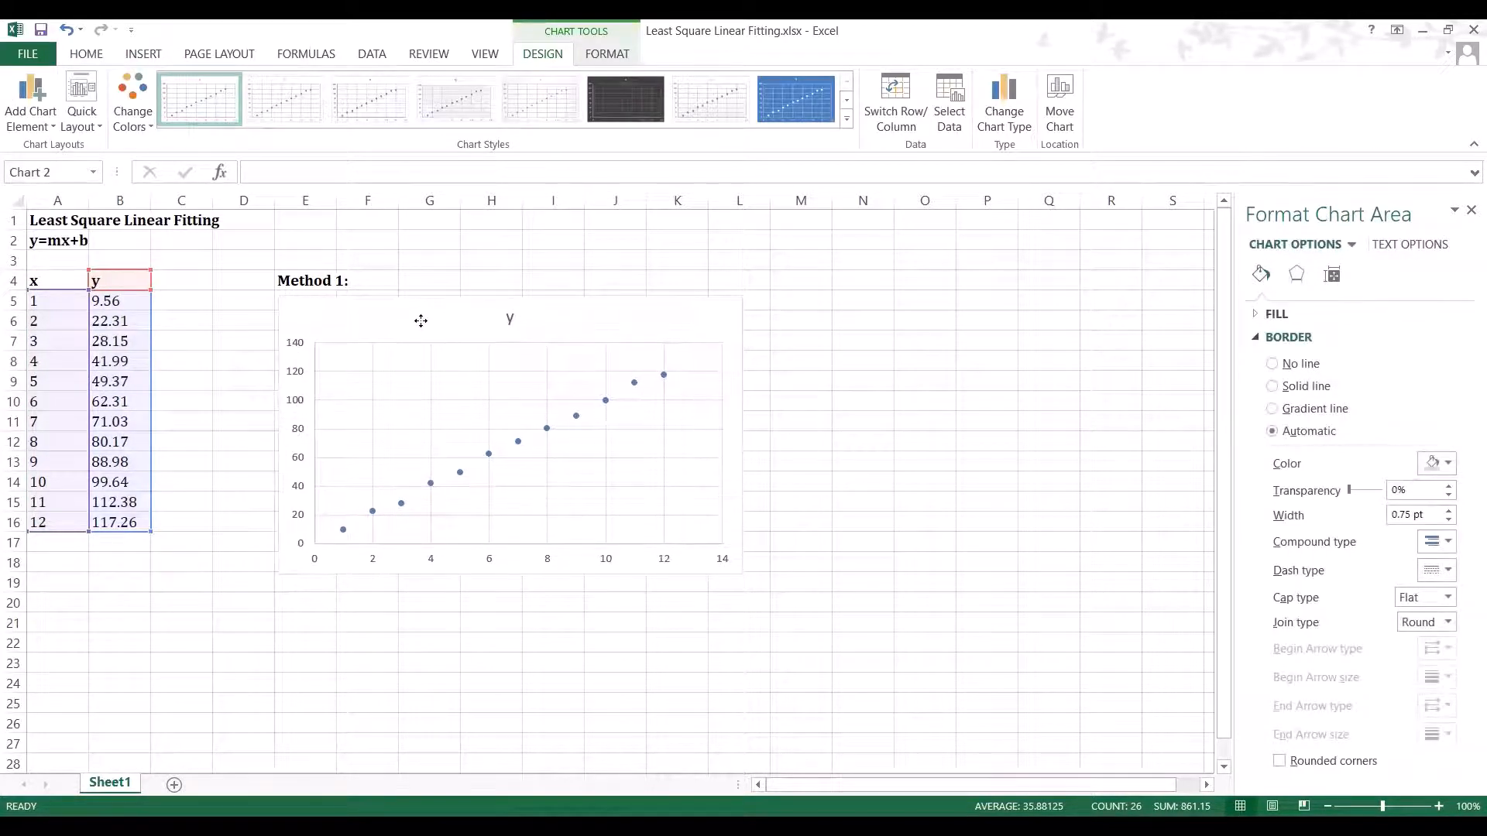
Step: Change the scatter chart's title to "y vs. x"
{"action": "left_click", "coordinate": [509, 318]}
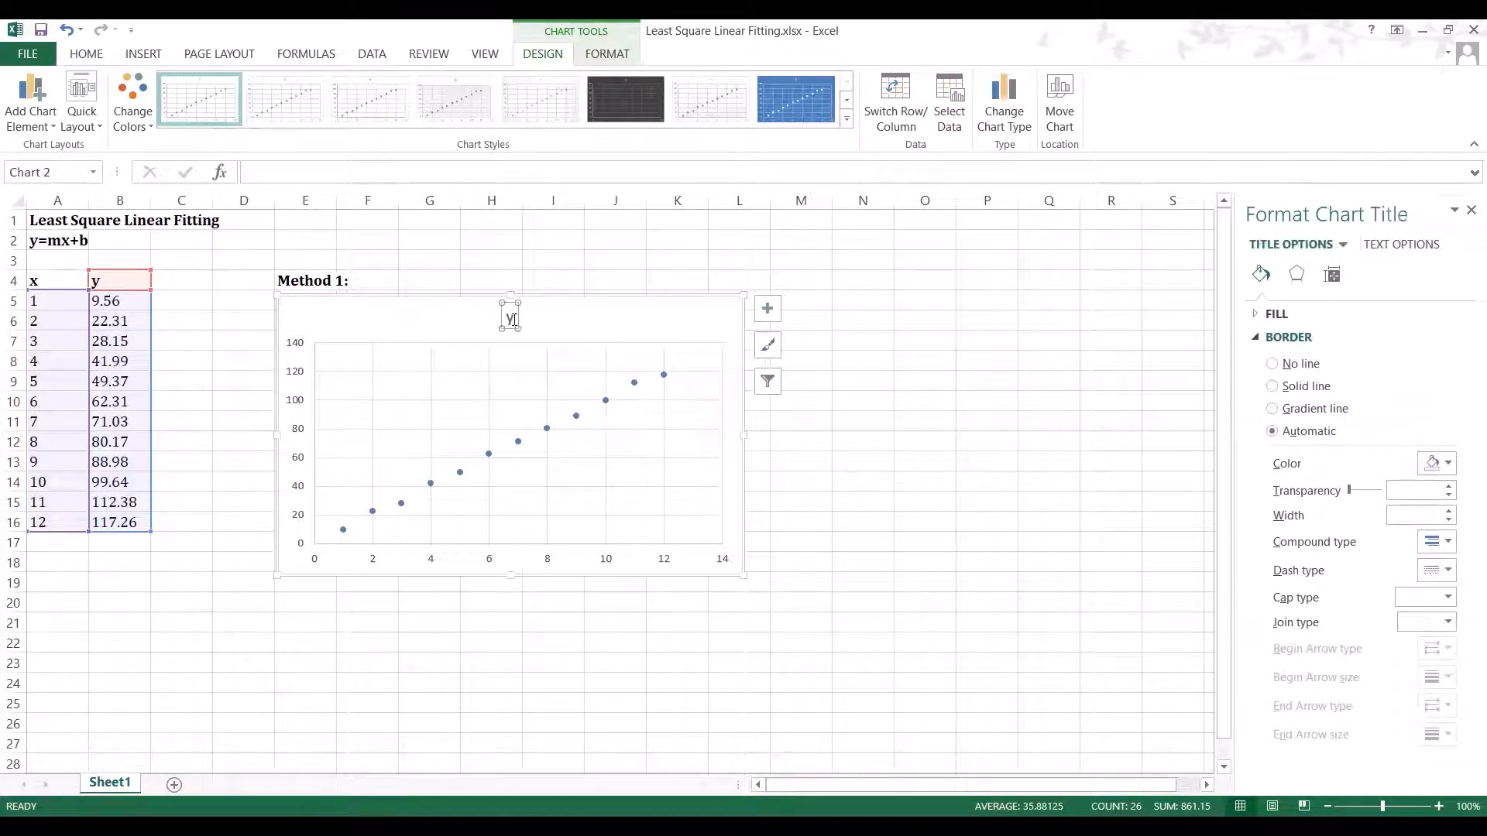
{"action": "type", "text": "vs. x"}
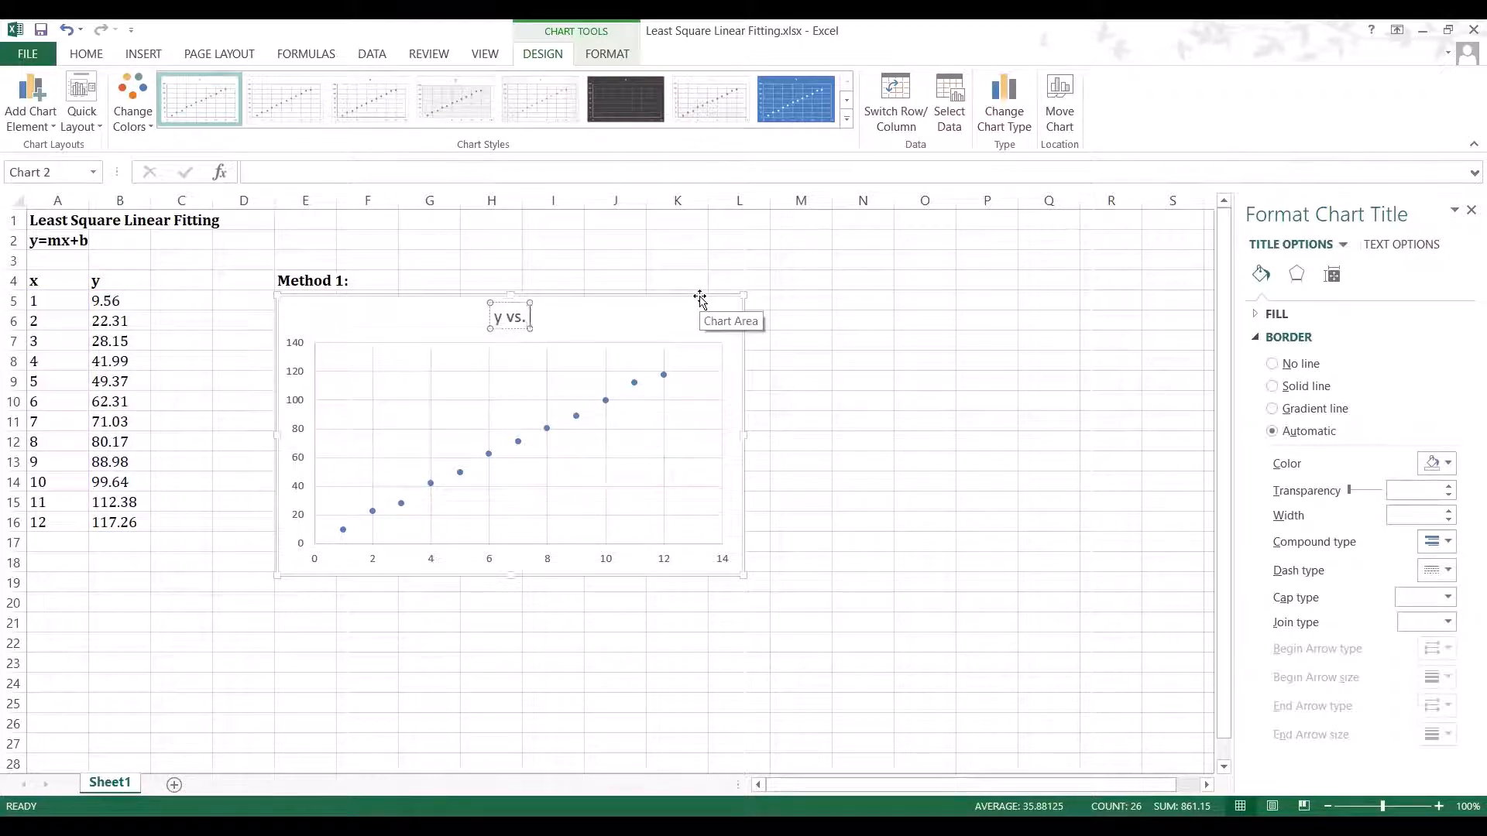
{"action": "left_click", "coordinate": [685, 311]}
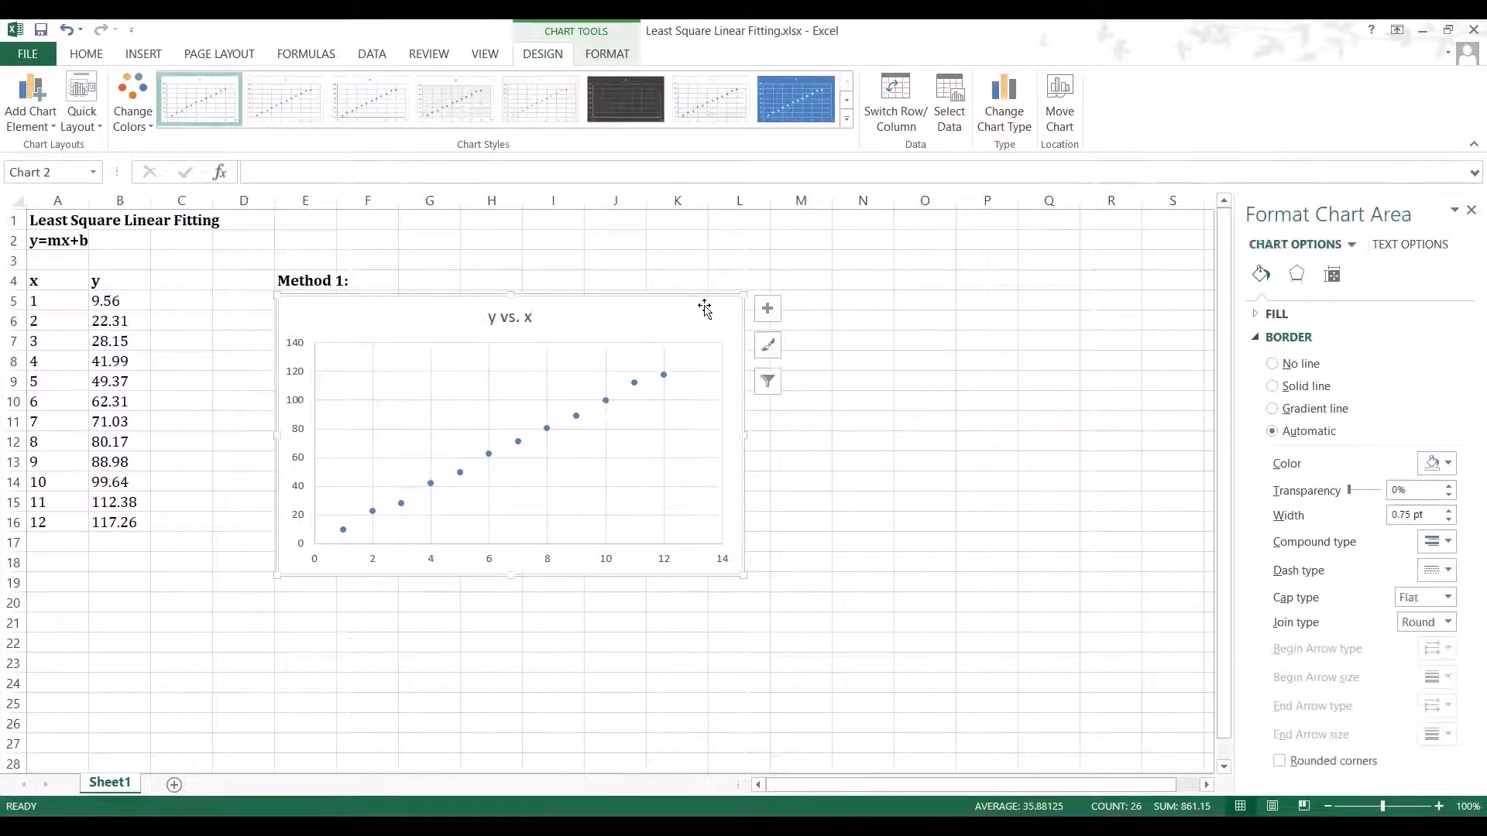
Step: Add axis titles to the chart and name the vertical axis "y"
{"action": "left_click", "coordinate": [768, 311]}
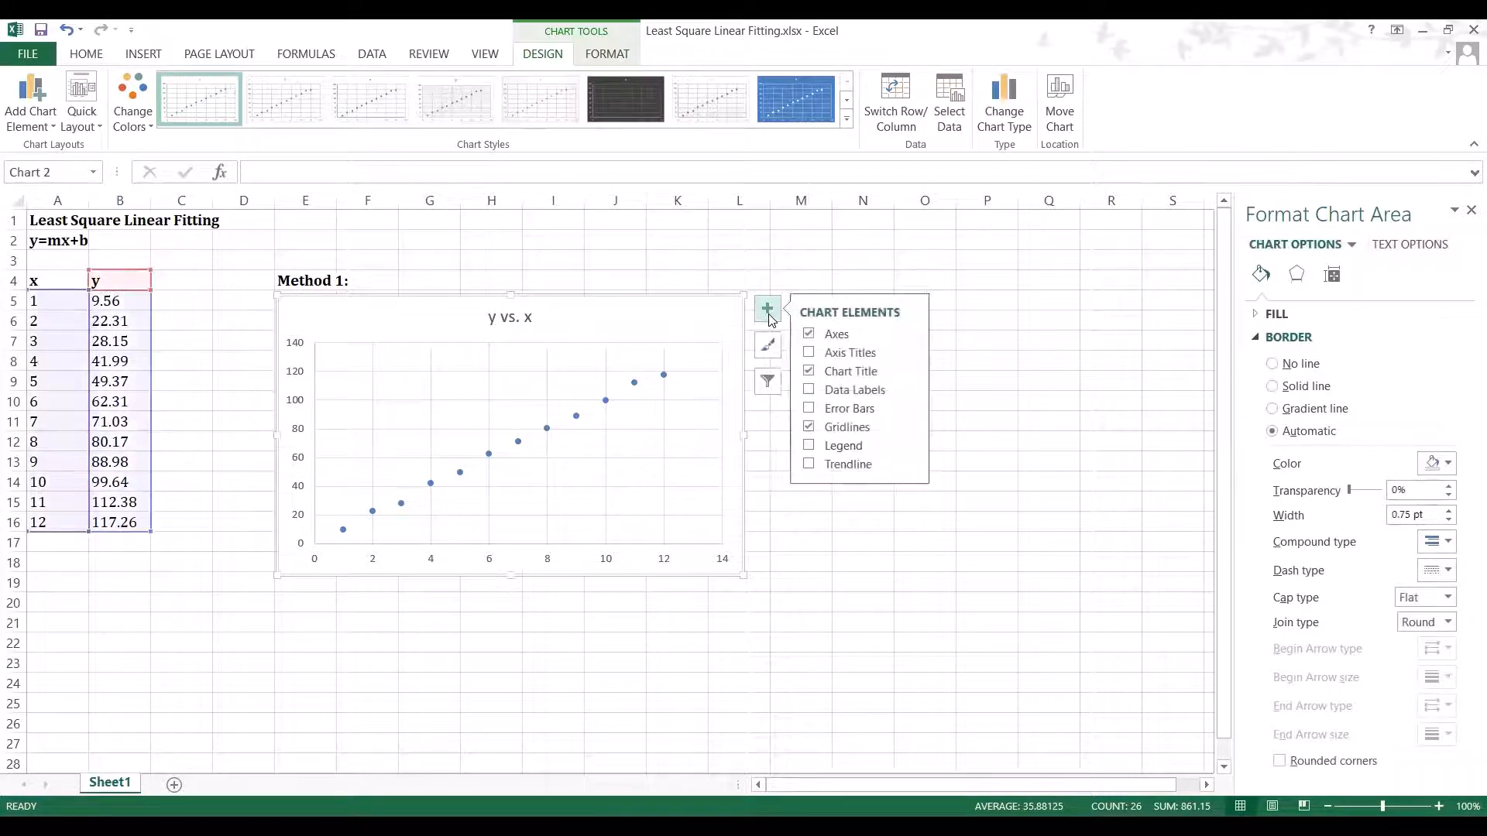
{"action": "left_click", "coordinate": [827, 354]}
{"action": "double_click", "coordinate": [303, 419]}
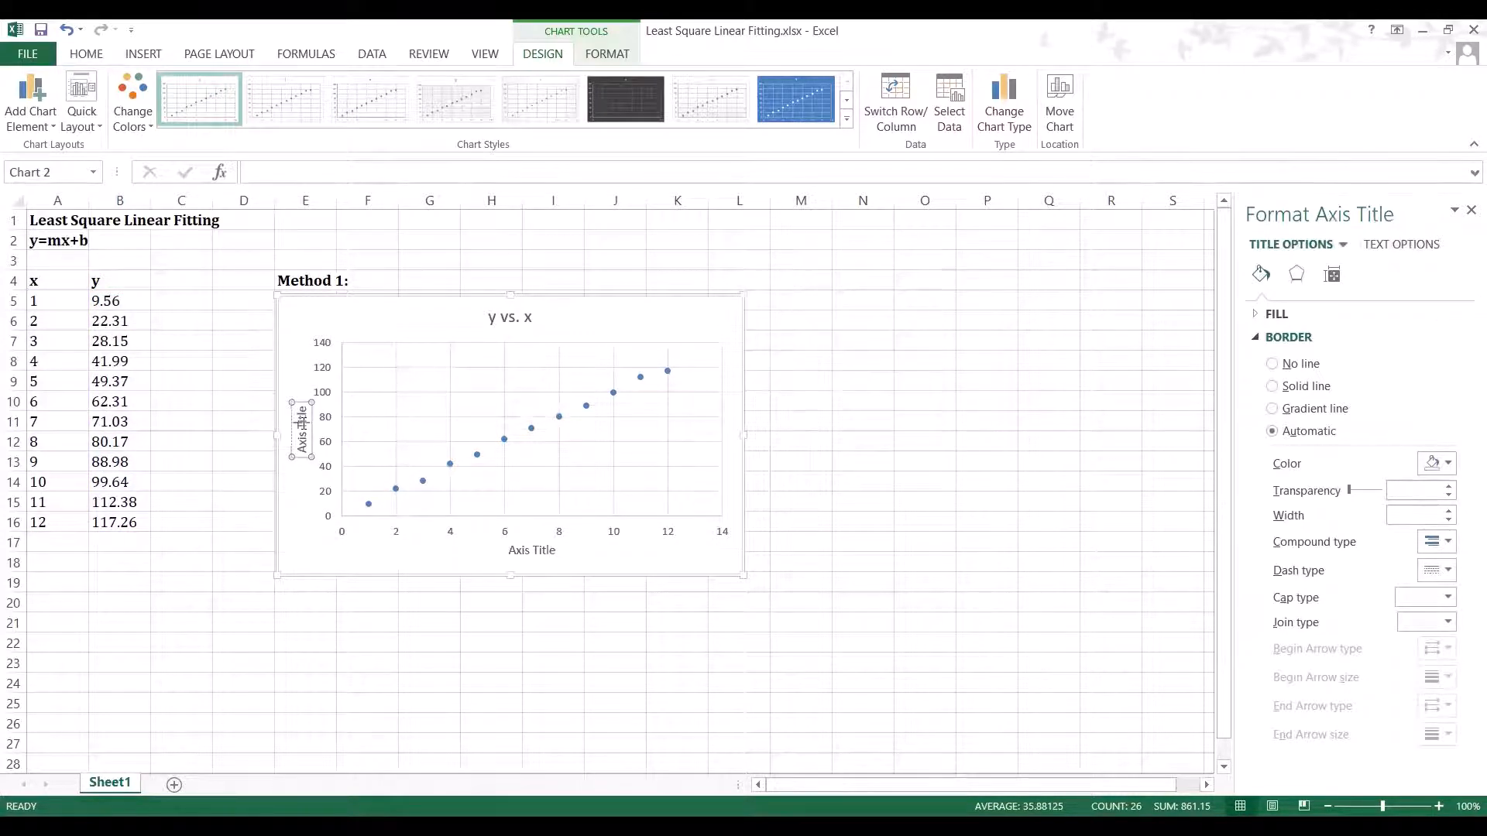
{"action": "key", "text": "BackSpace"}
{"action": "key", "text": "BackSpace"}
{"action": "key", "text": "BackSpace"}
{"action": "key", "text": "BackSpace"}
{"action": "key", "text": "BackSpace"}
{"action": "key", "text": "BackSpace"}
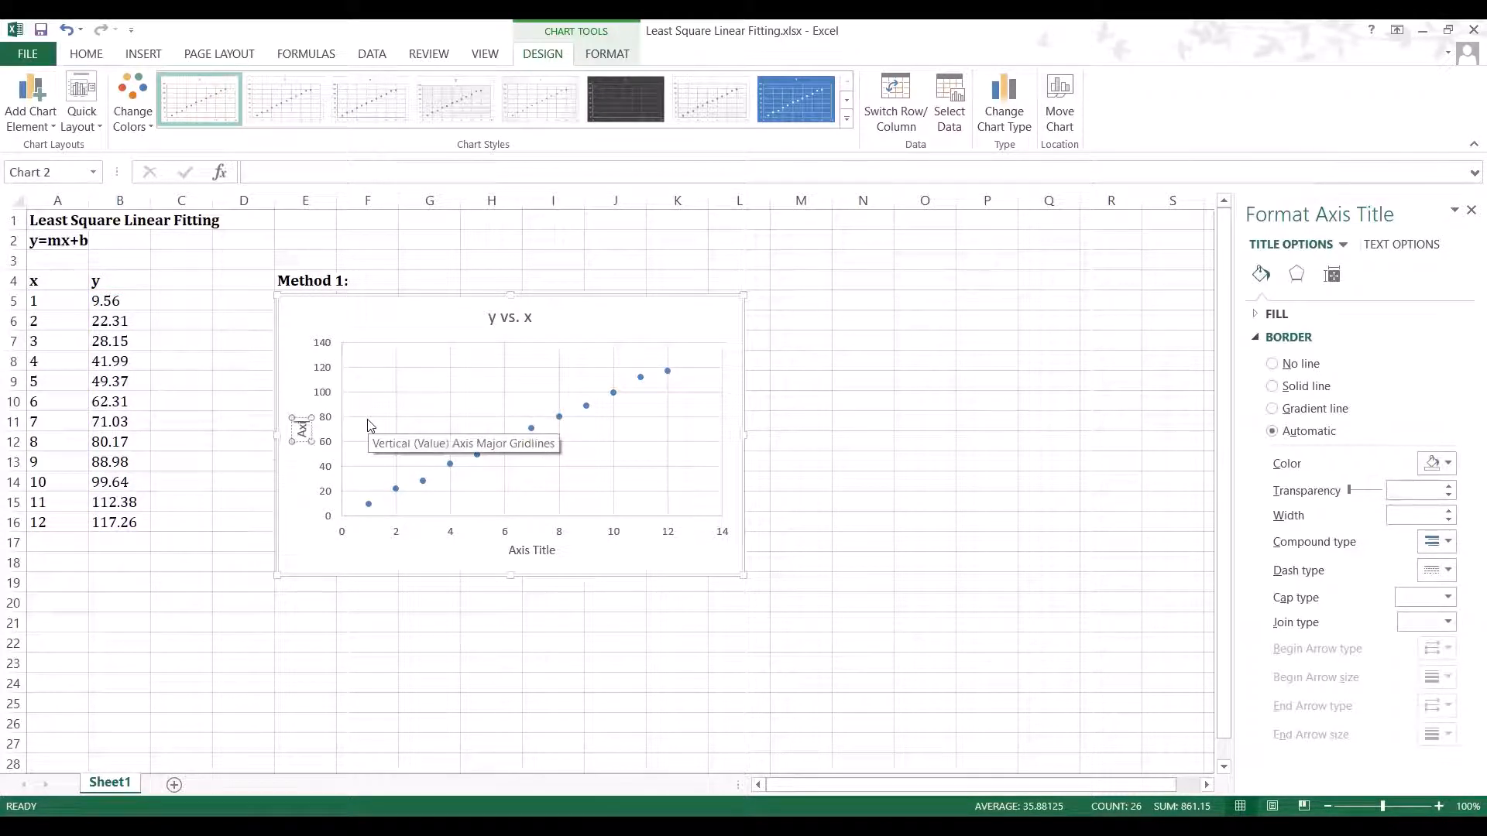
{"action": "type", "text": "y"}
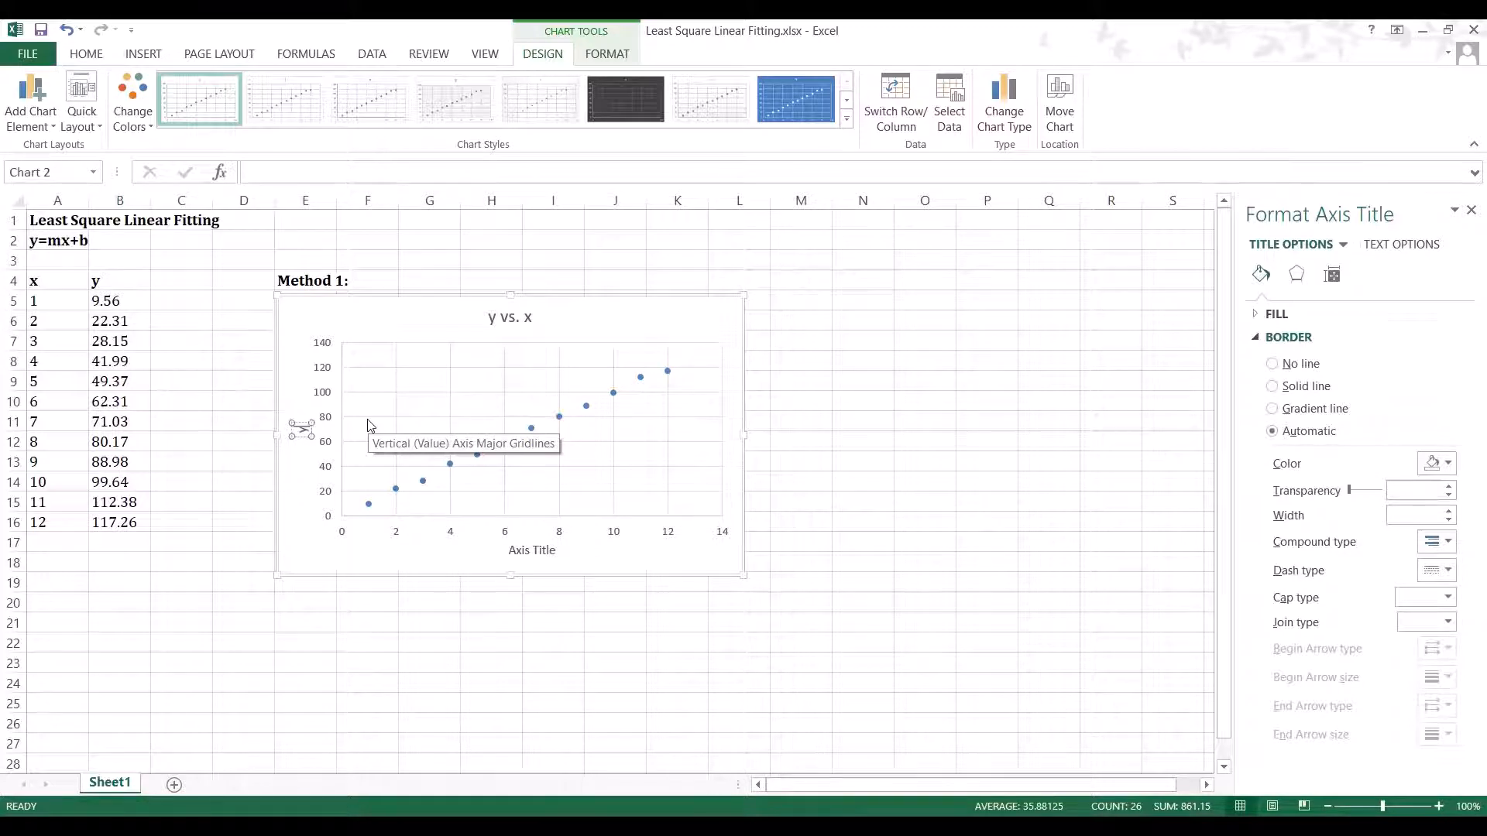
Step: Replace the horizontal axis title's placeholder text with "x"
{"action": "left_click", "coordinate": [552, 551]}
{"action": "left_click_drag", "start_coordinate": [553, 551], "coordinate": [502, 551]}
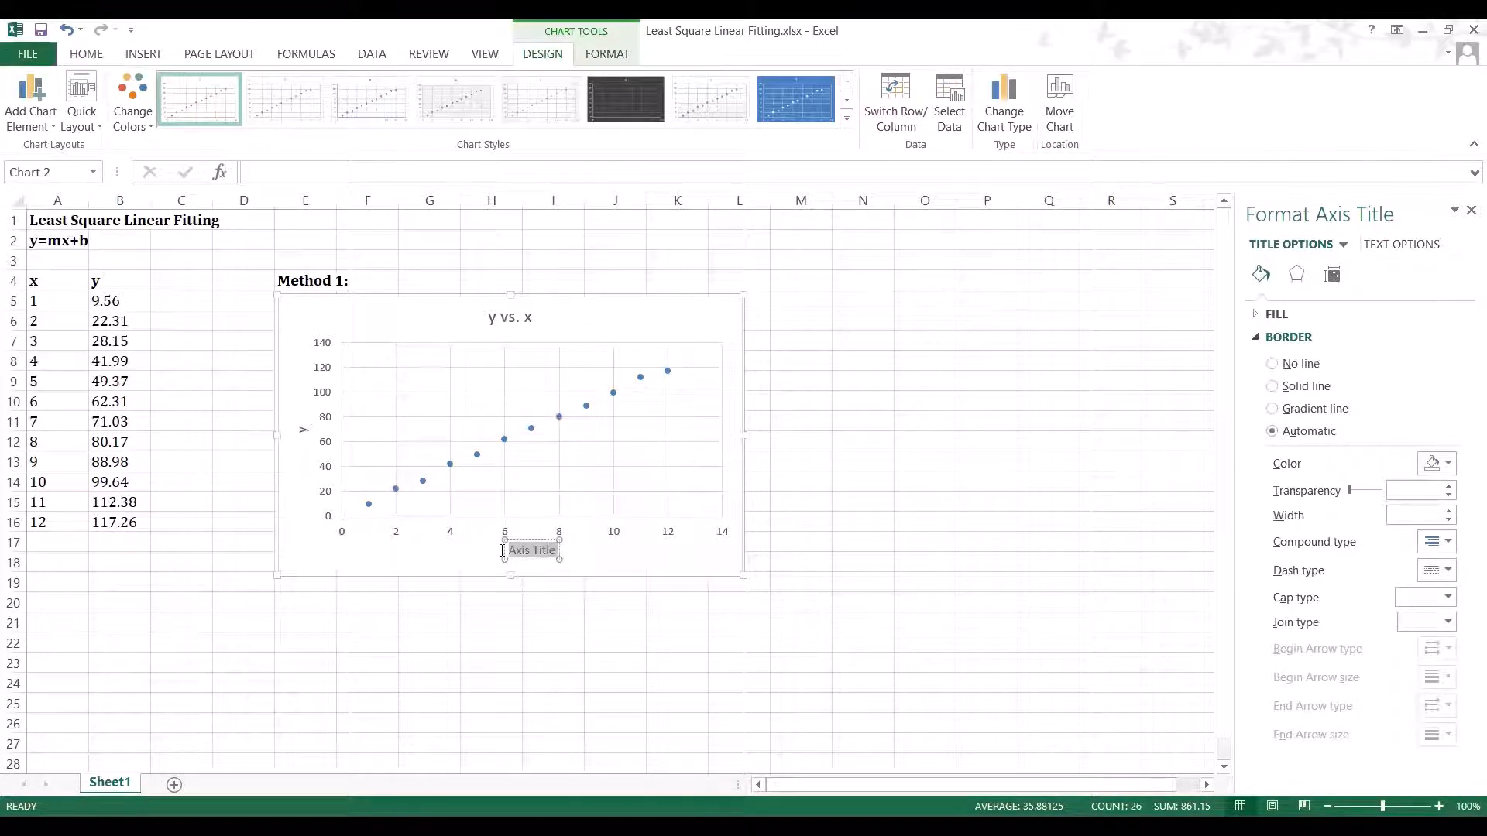
{"action": "type", "text": "x"}
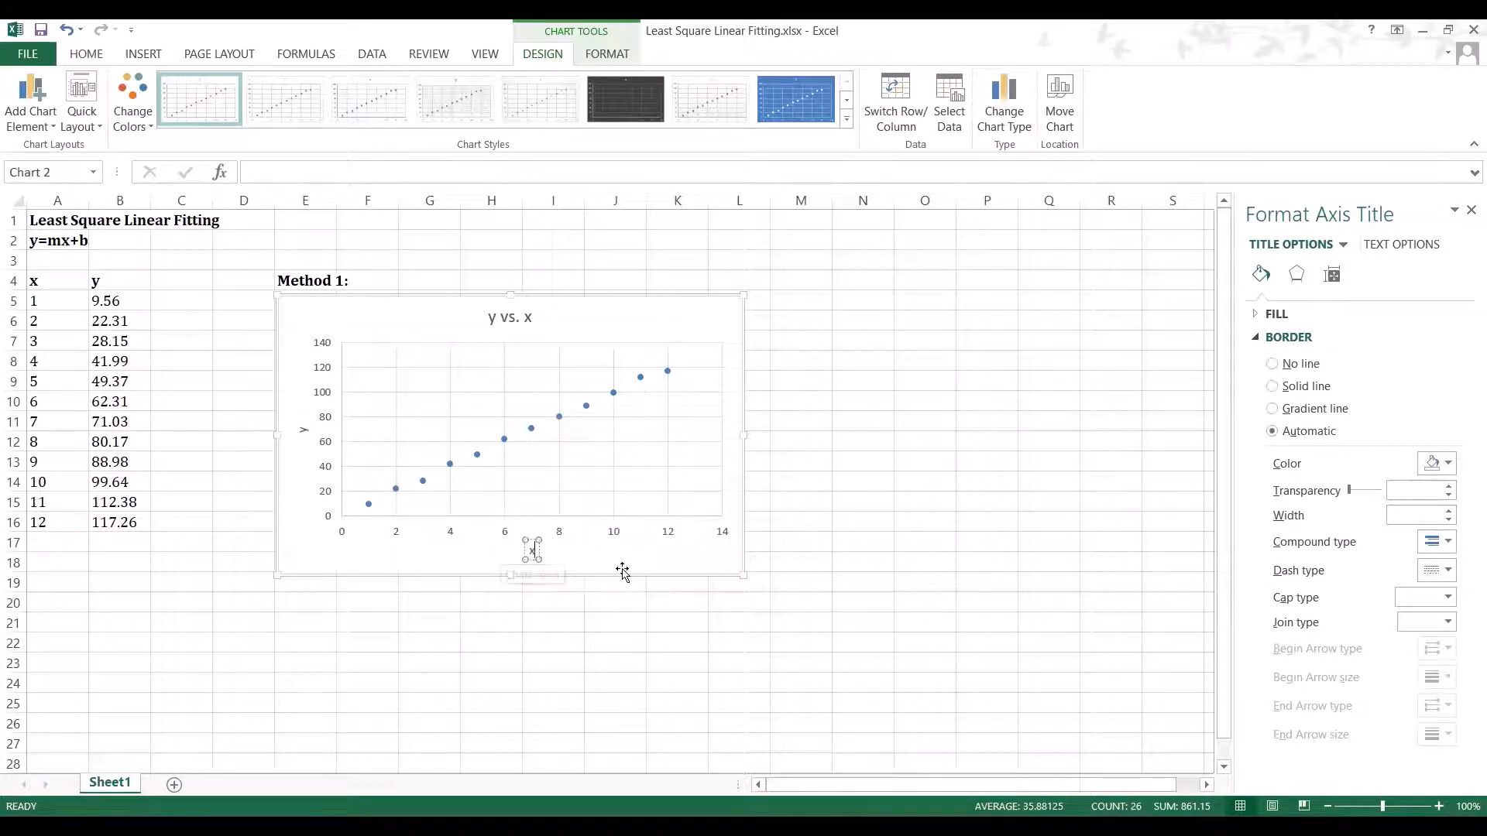
{"action": "left_click", "coordinate": [700, 417]}
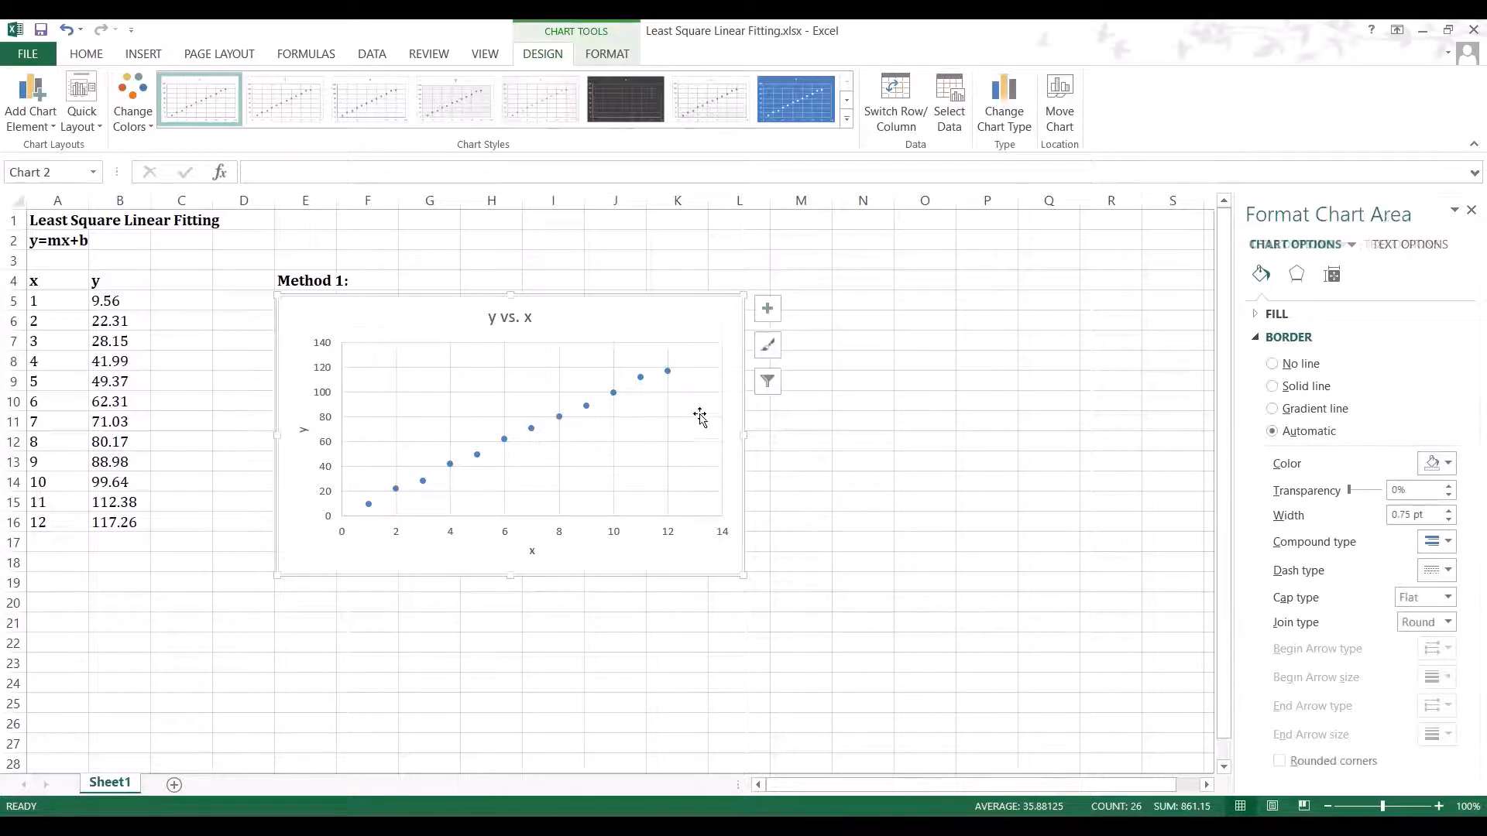
Step: Add a linear trendline to the chart's data series and open its detailed formatting options
{"action": "left_click", "coordinate": [767, 308]}
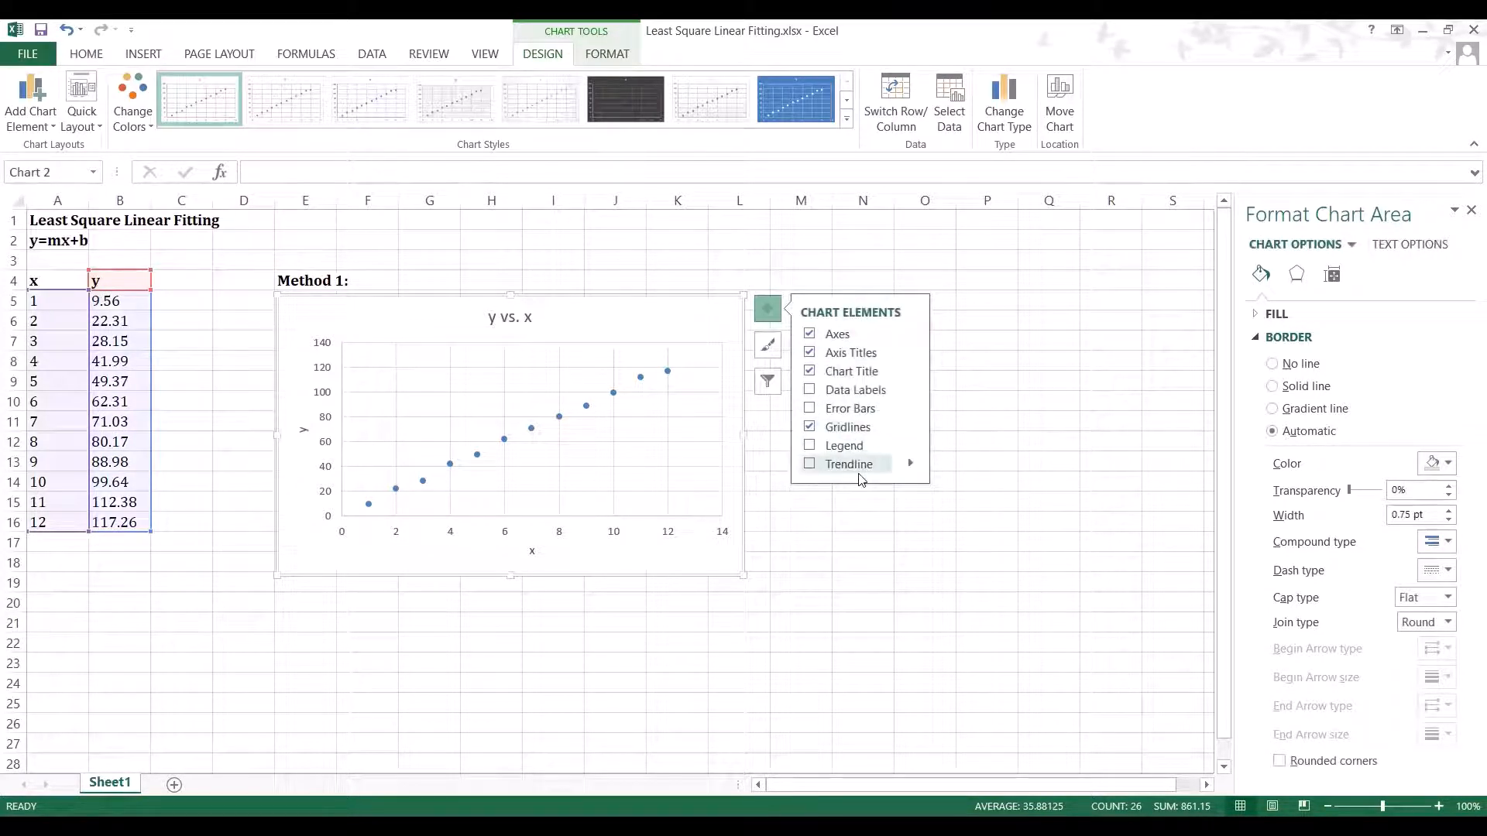
{"action": "left_click", "coordinate": [912, 466]}
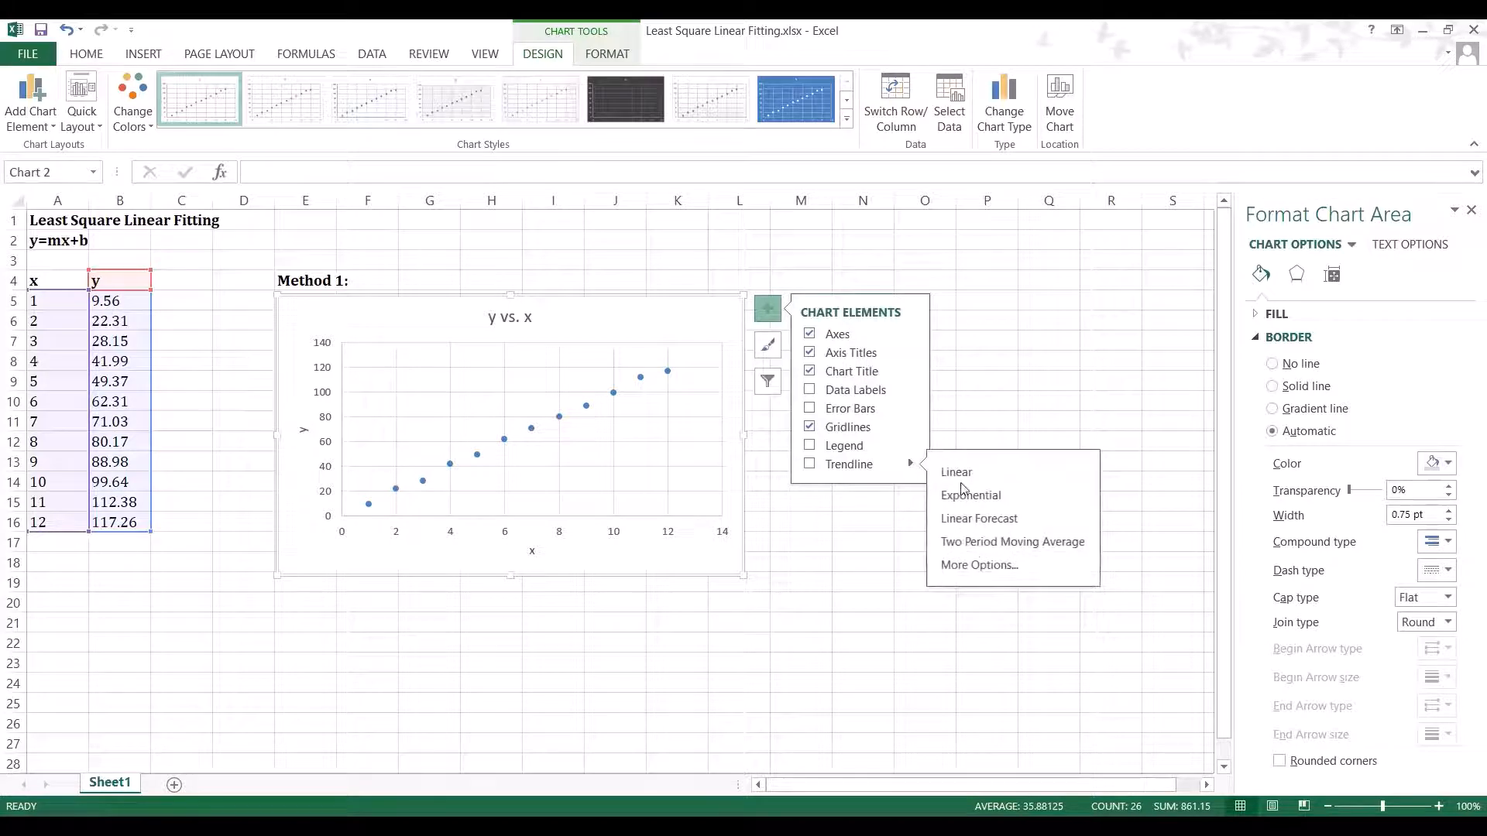
{"action": "left_click", "coordinate": [979, 564]}
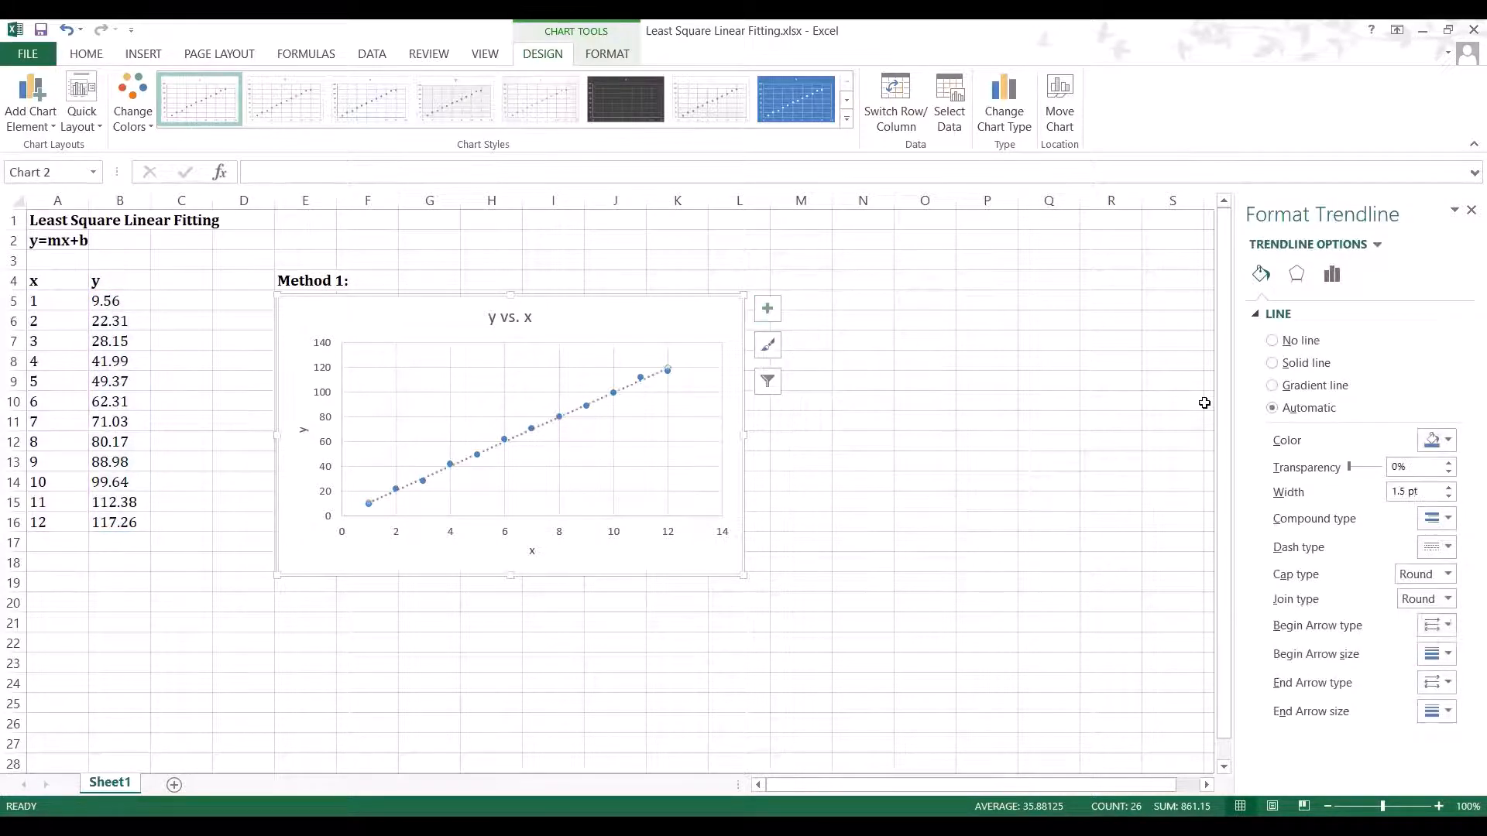
Step: Display the trendline's equation and R-squared value on the chart and move their label to the chart's upper-right corner
{"action": "left_click", "coordinate": [1331, 272]}
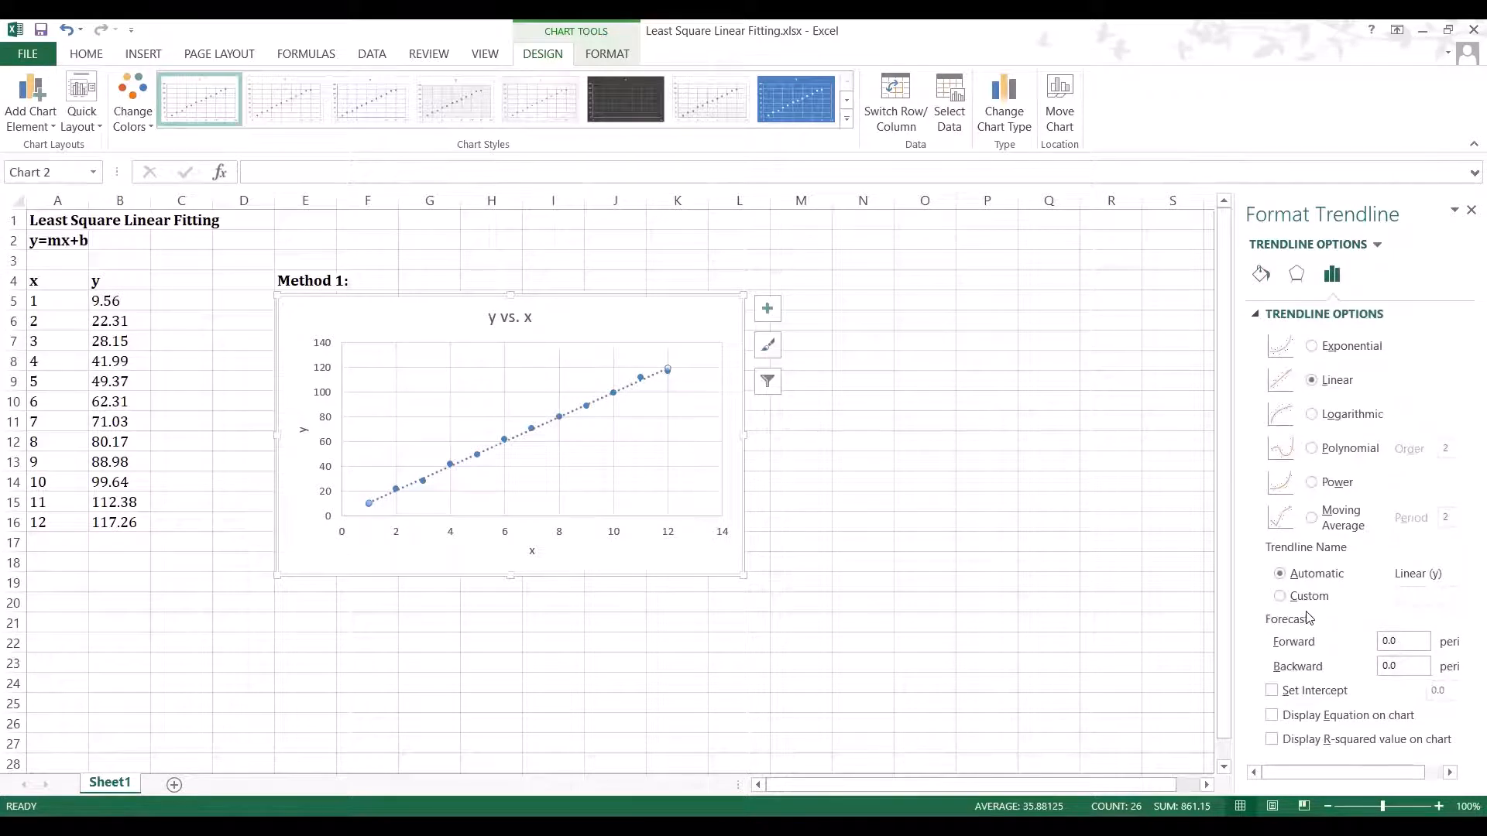
{"action": "left_click", "coordinate": [1271, 716]}
{"action": "left_click", "coordinate": [1272, 739]}
{"action": "left_click_drag", "start_coordinate": [606, 364], "coordinate": [661, 312]}
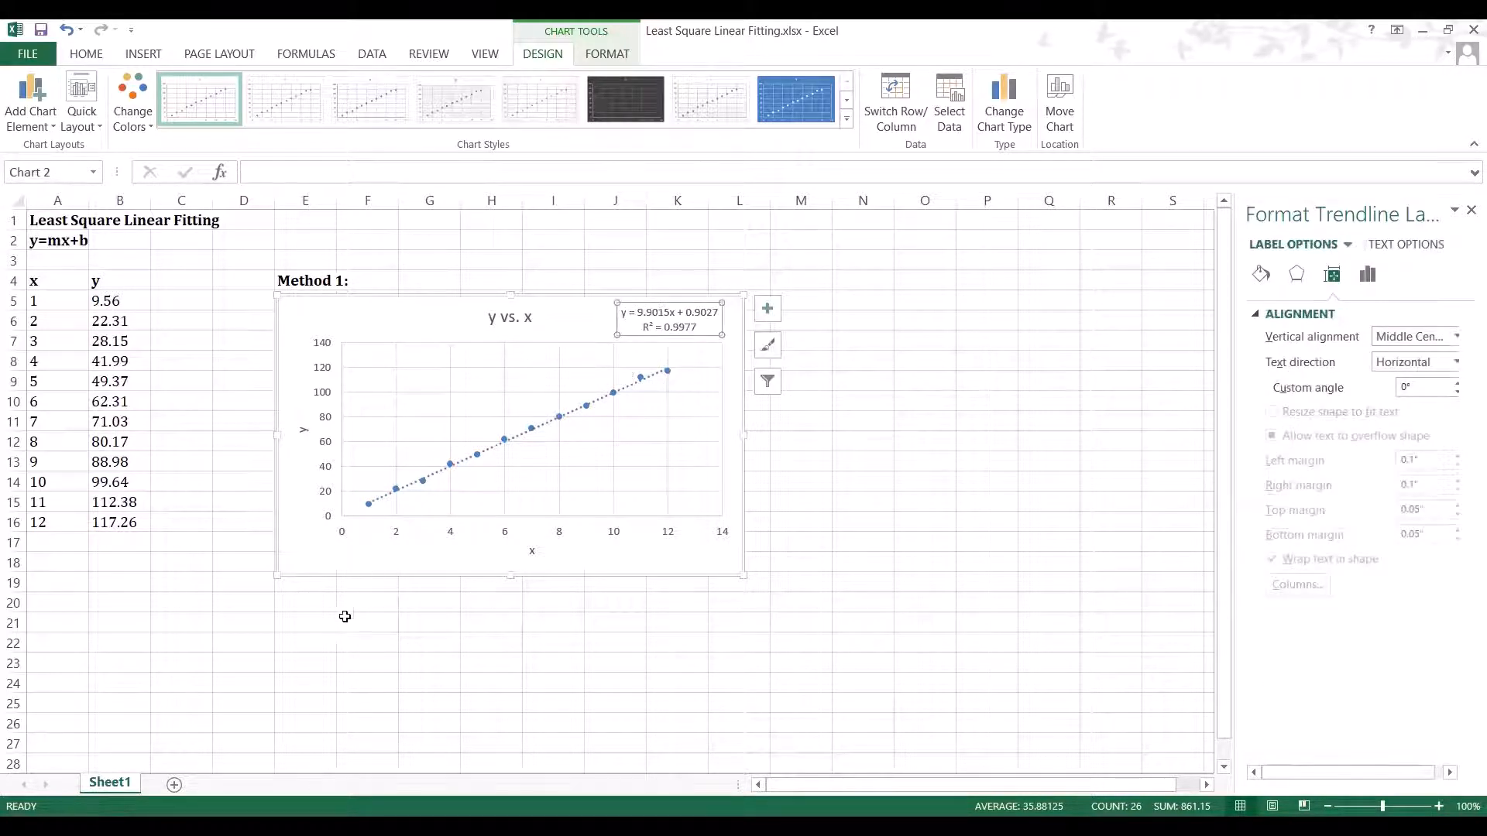
Step: Enter the label "Slope m:" in cell E21 and the value 9.9015 in F21
{"action": "left_click", "coordinate": [306, 620]}
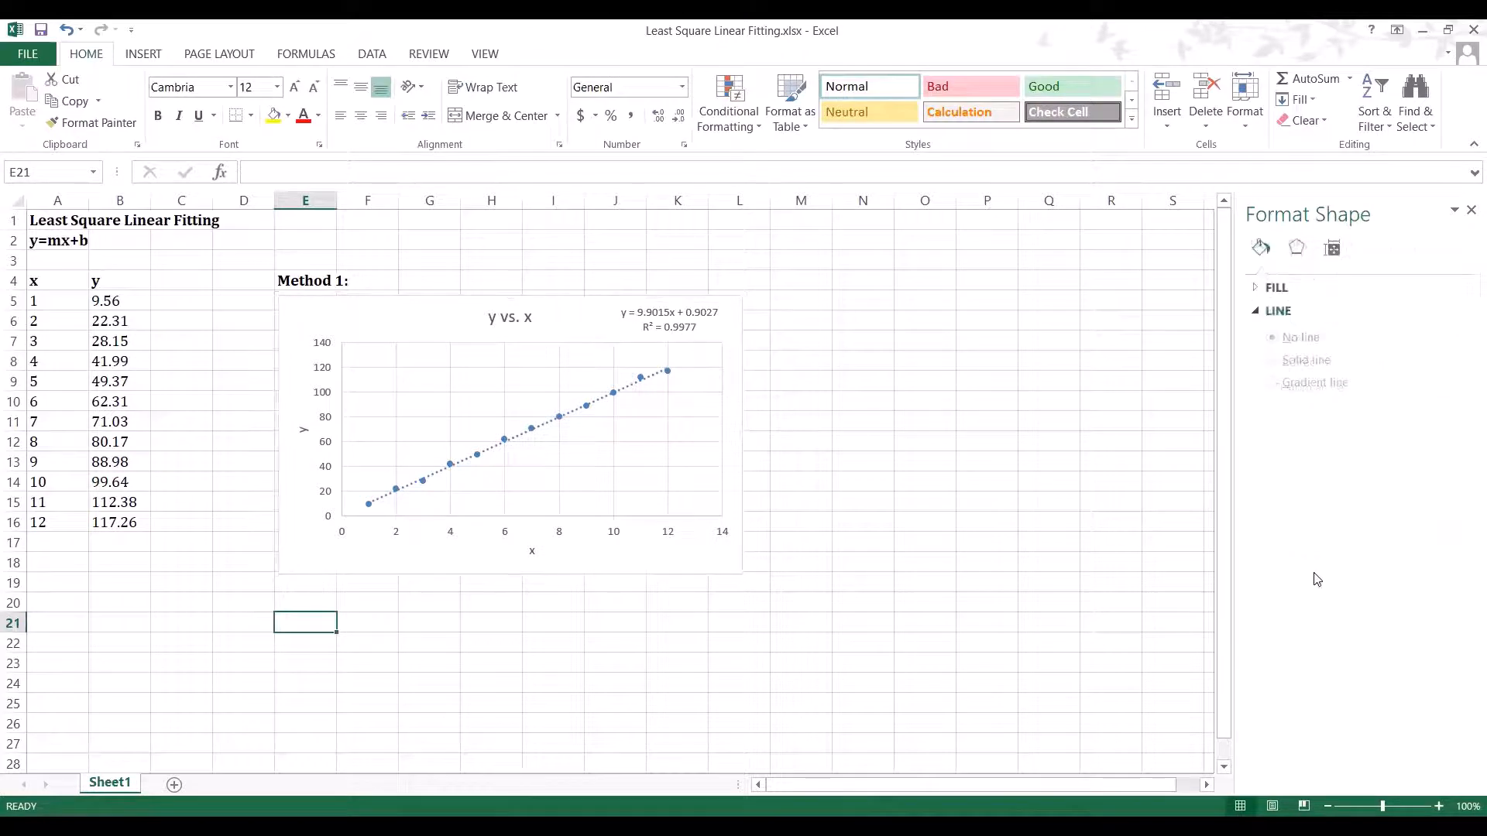
{"action": "type", "text": "Slope m"}
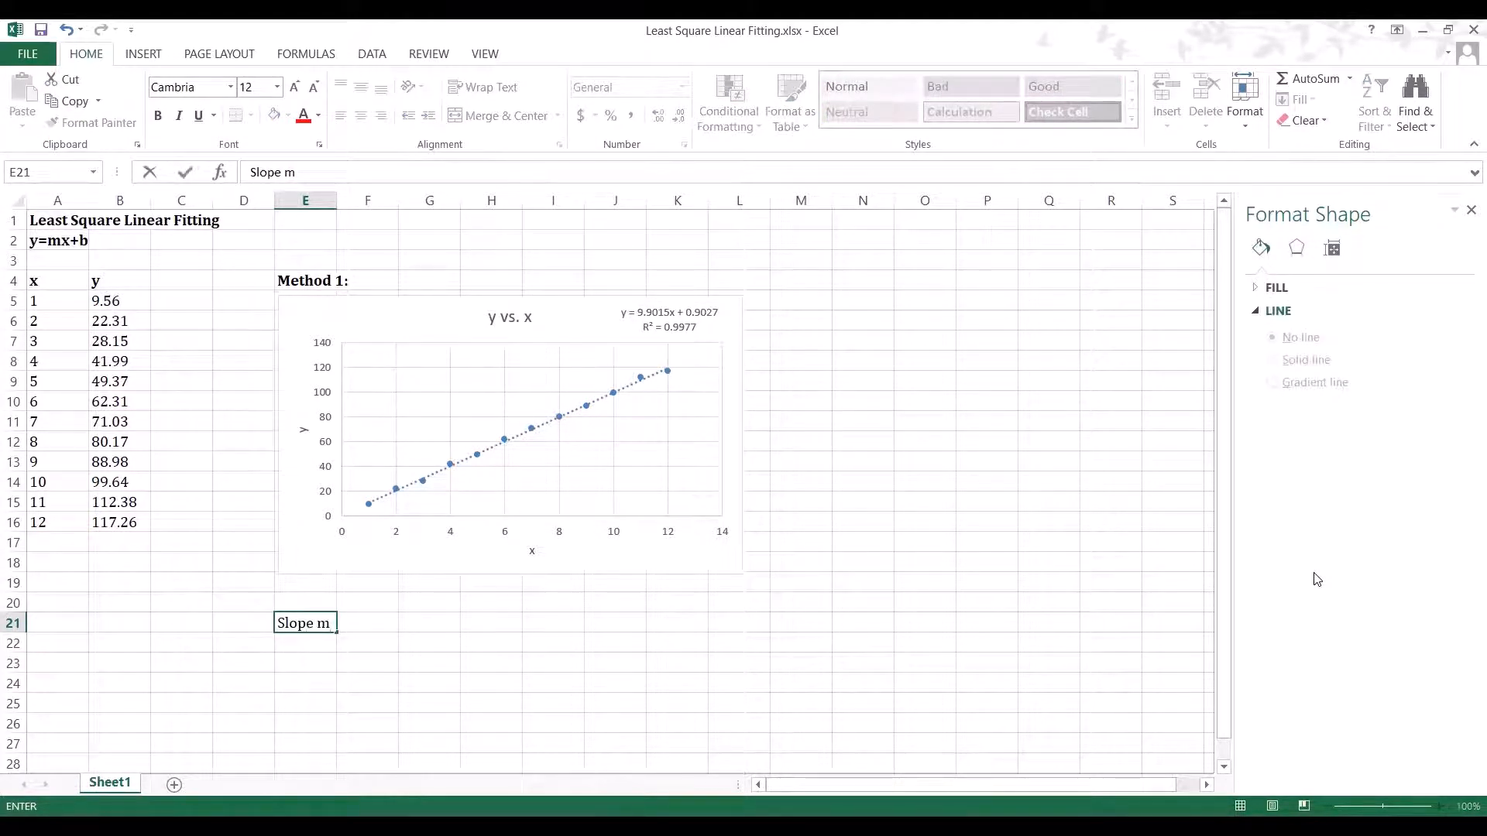
{"action": "type", "text": ":"}
{"action": "key", "text": "Tab"}
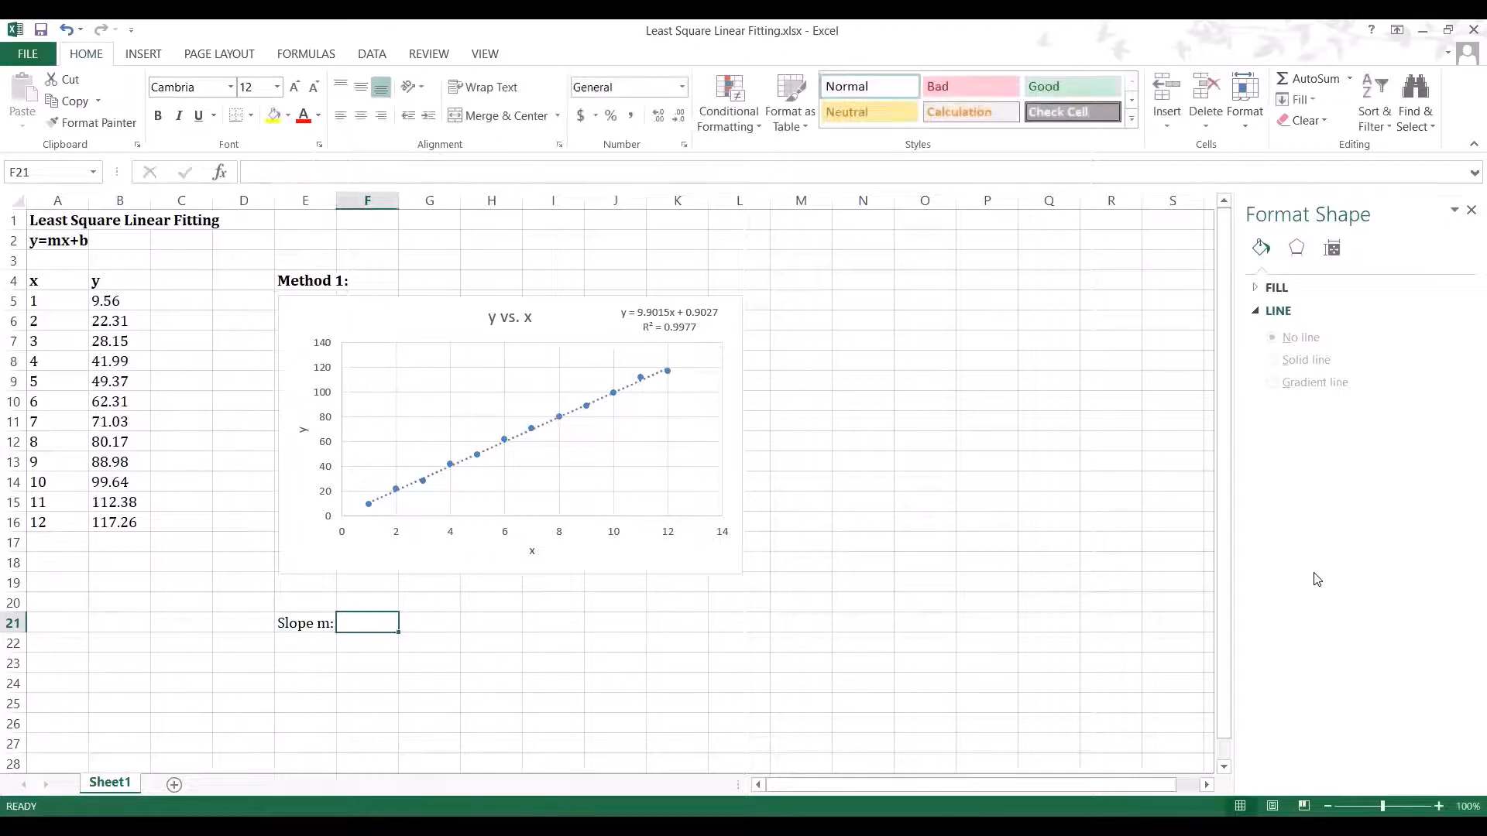
{"action": "type", "text": "9."}
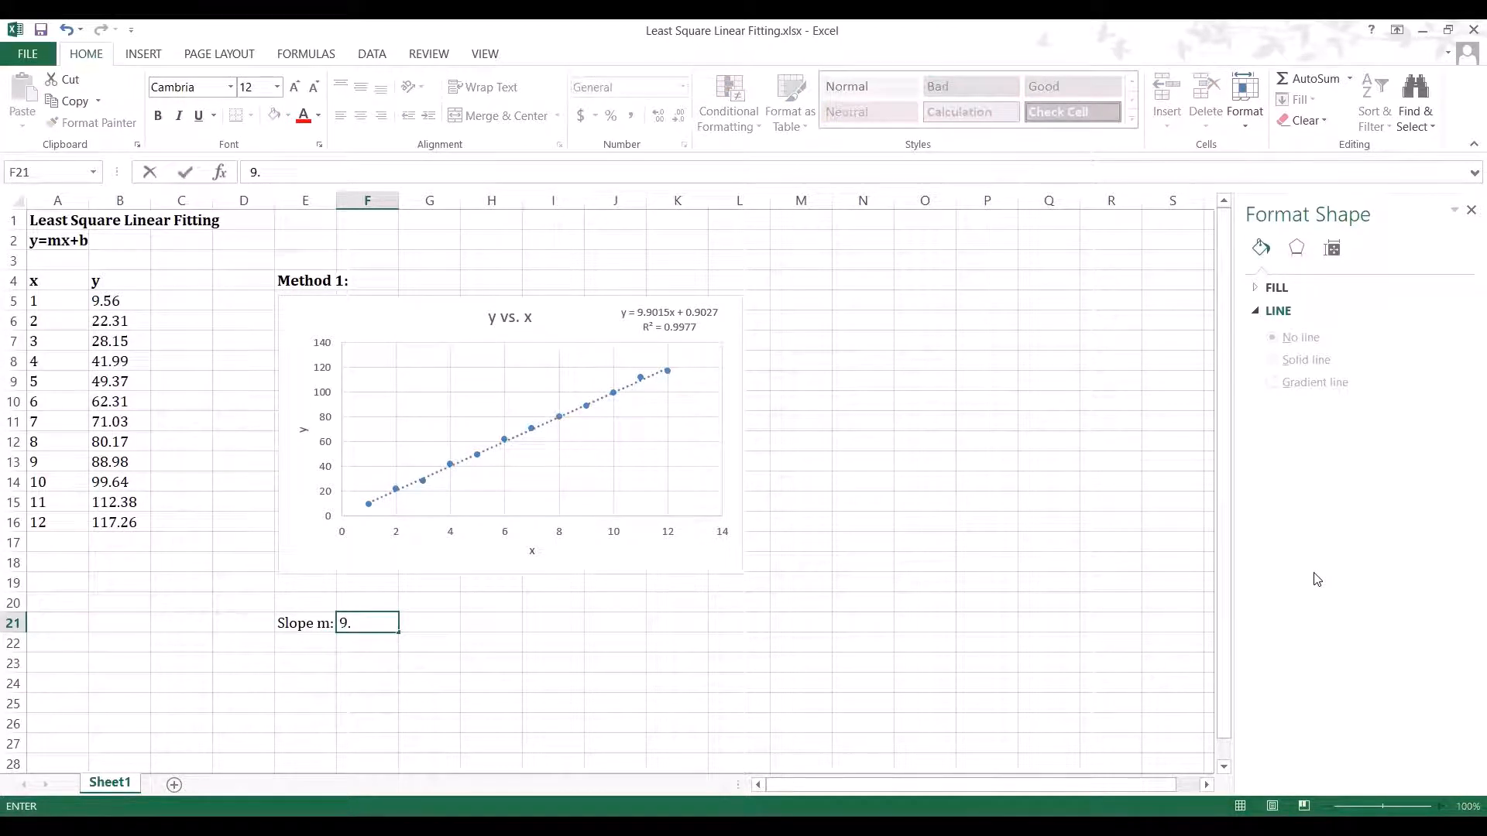
{"action": "type", "text": "9015"}
{"action": "key", "text": "Return"}
Step: Enter the label "Intercept b:" in cell E22 and the value 0.9027 in G22
{"action": "key", "text": "Left"}
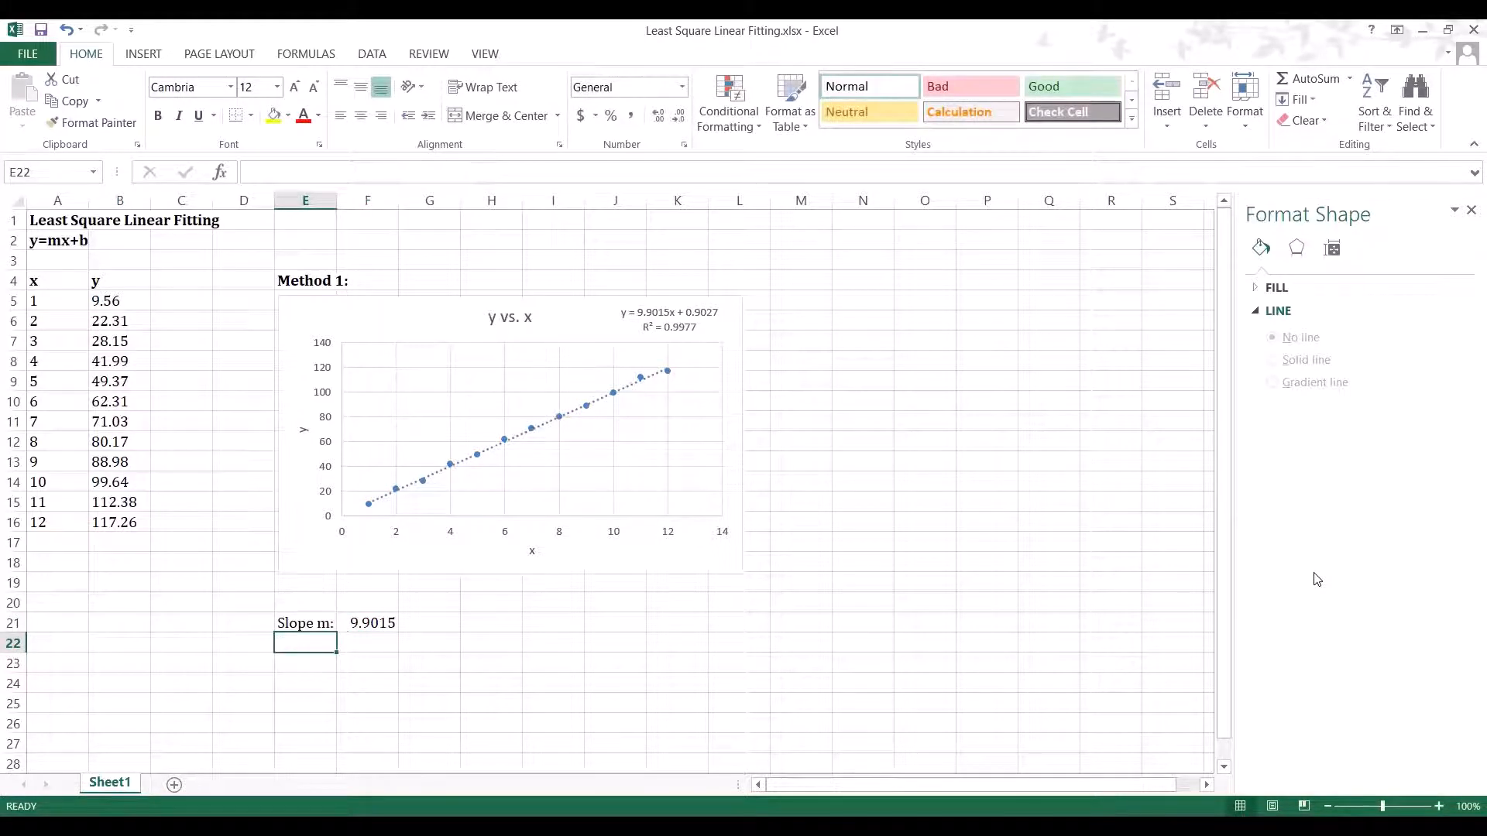
{"action": "type", "text": "Intercept"}
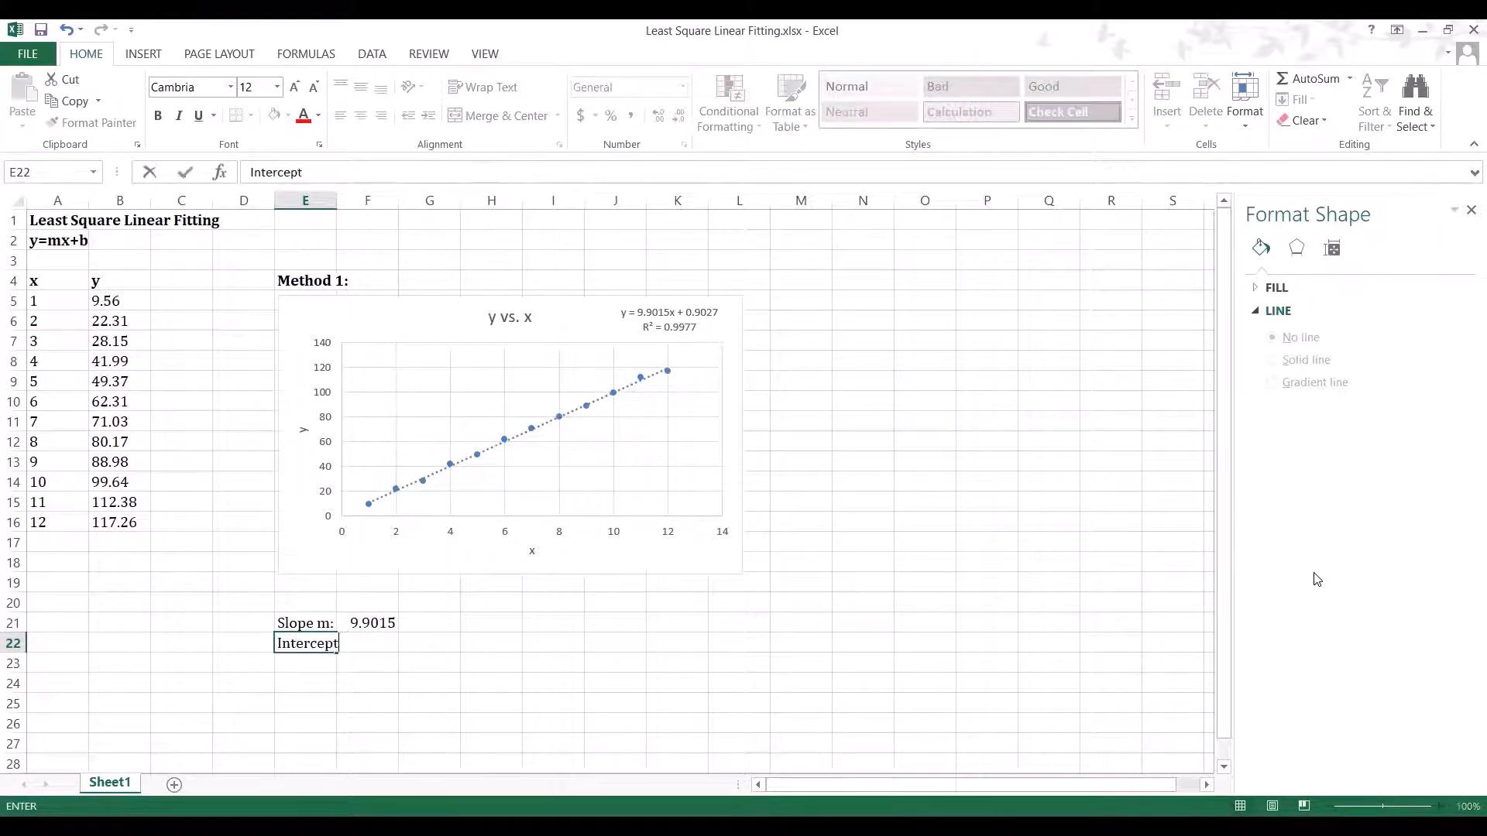
{"action": "type", "text": " b:"}
{"action": "key", "text": "Right"}
{"action": "key", "text": "Right"}
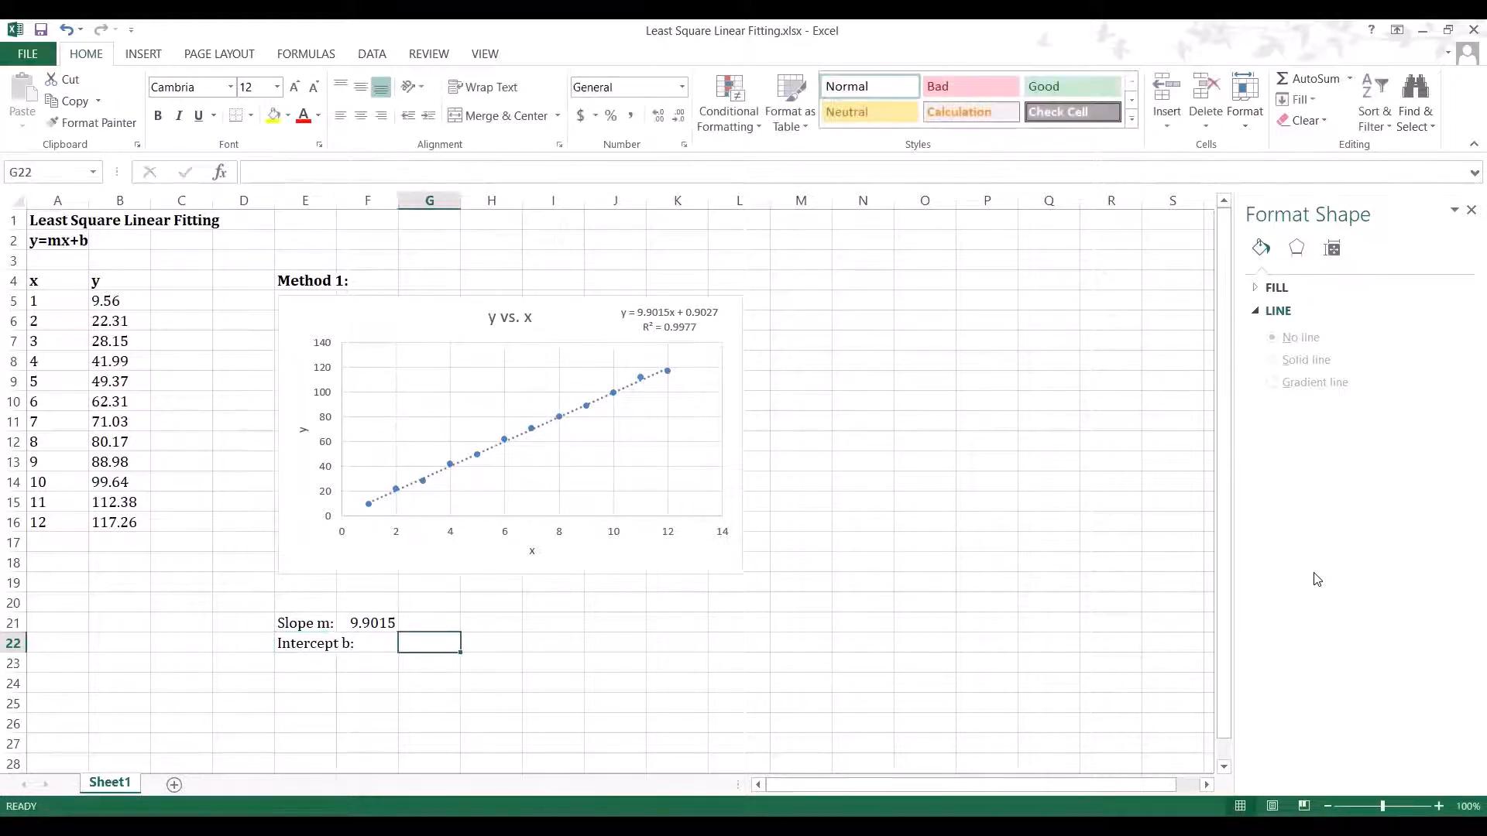
{"action": "type", "text": "0."}
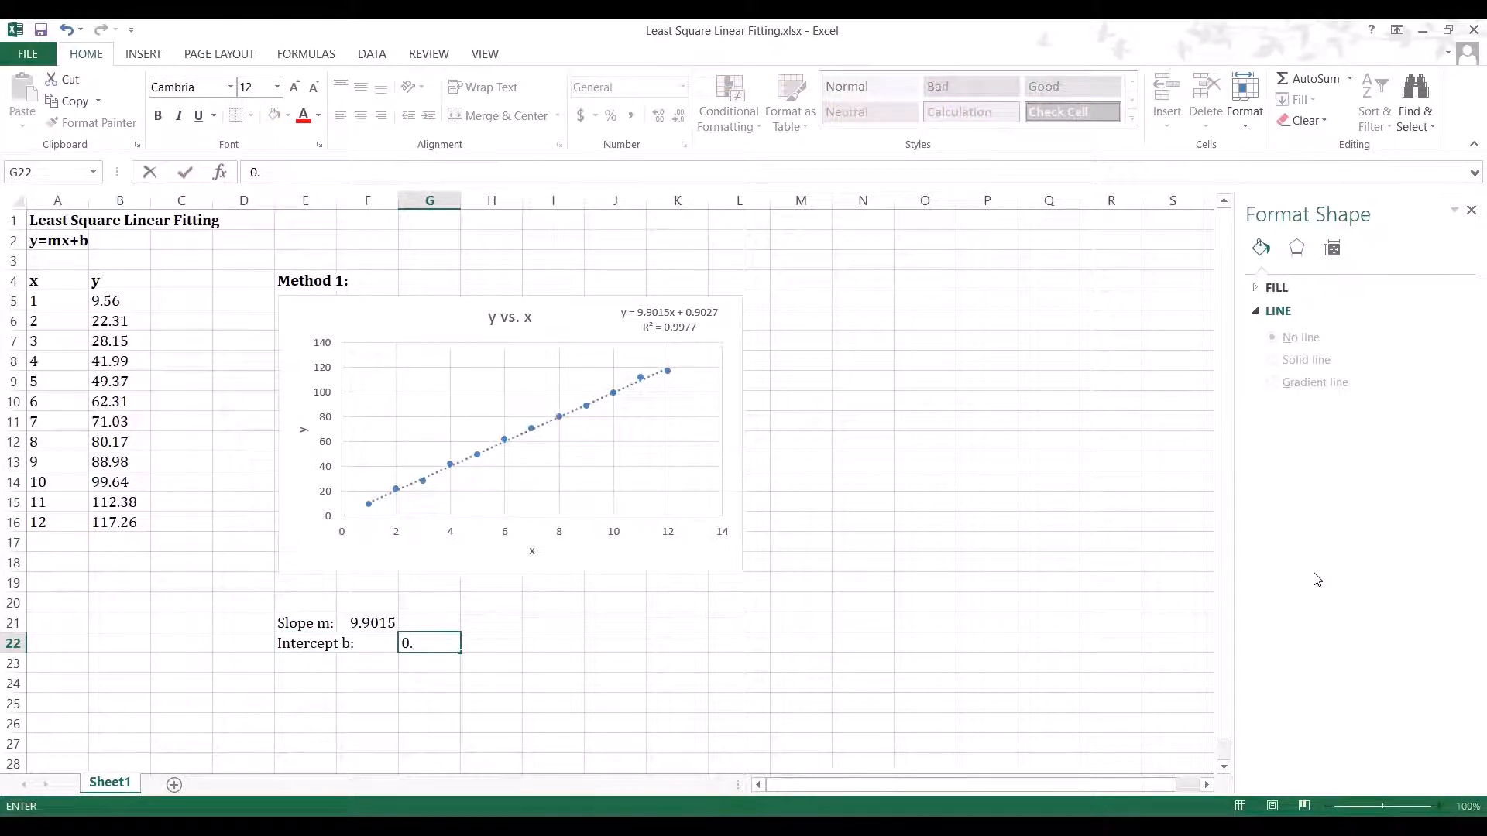
{"action": "type", "text": "9027"}
{"action": "key", "text": "Return"}
Step: Start a label in cell E23 with the text "Coefficient of Determination R"
{"action": "key", "text": "Left"}
{"action": "key", "text": "Left"}
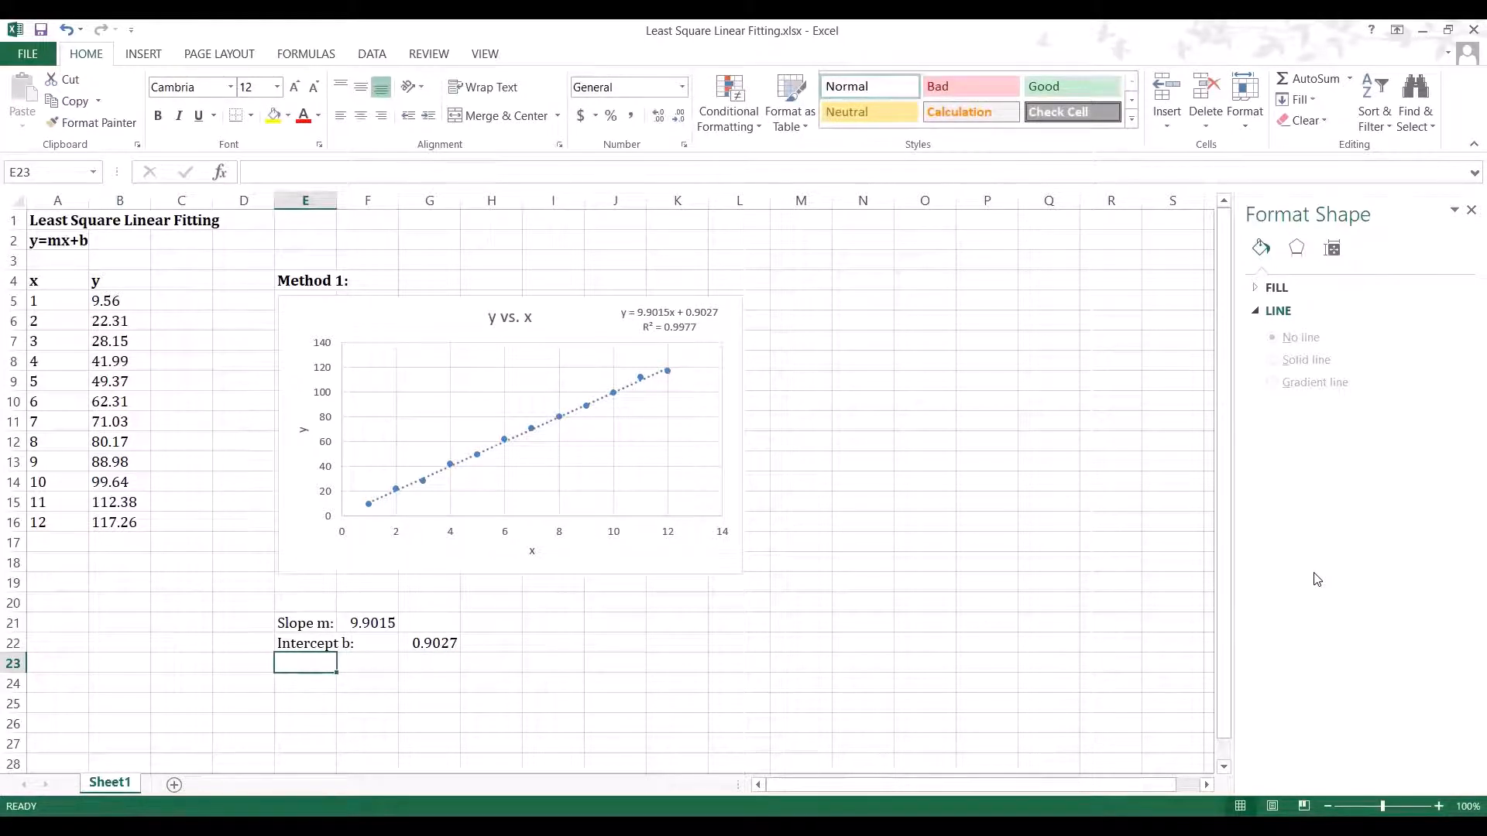
{"action": "type", "text": "Coeffi"}
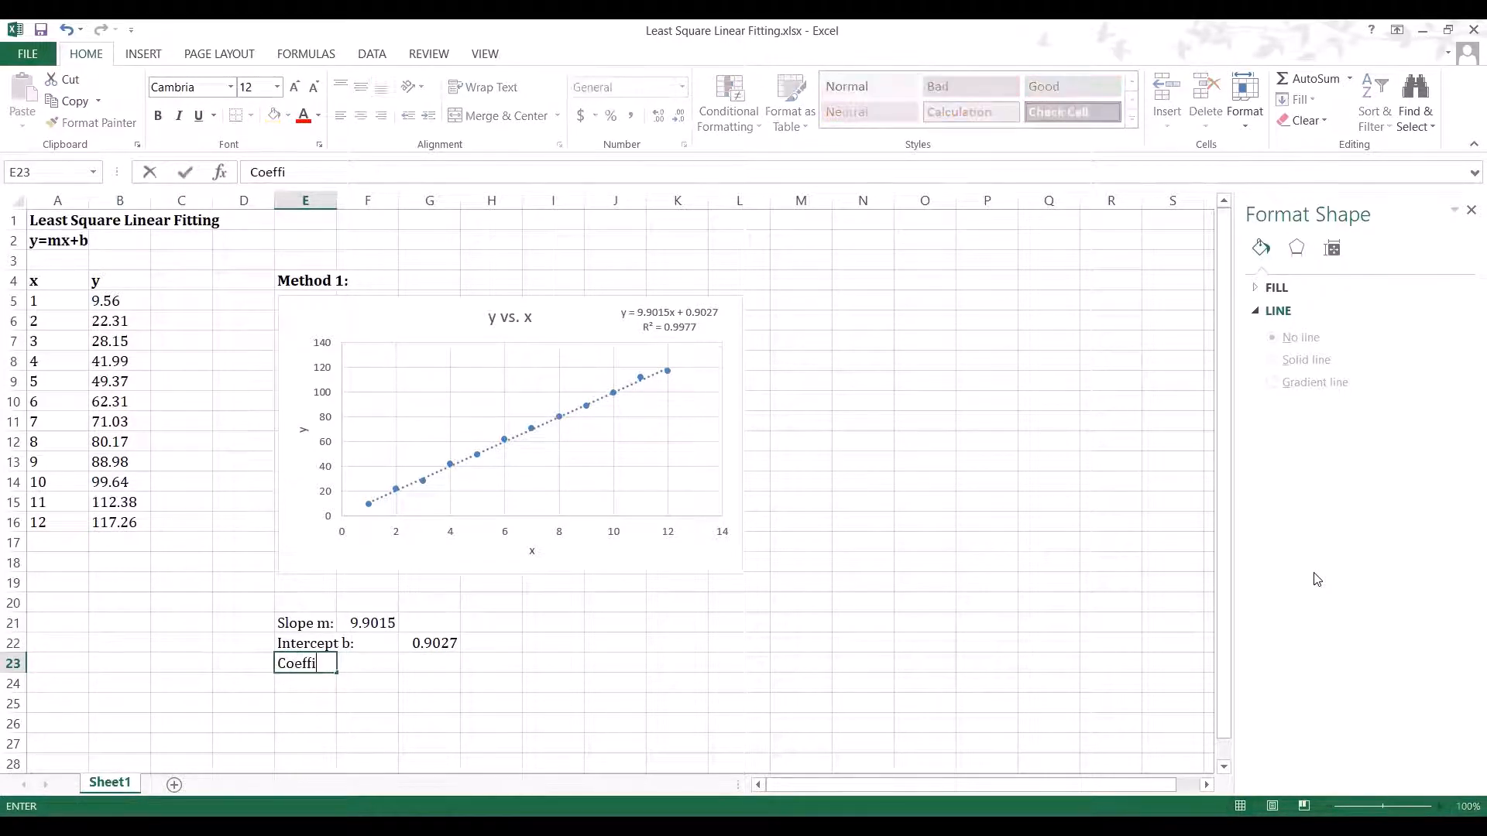
{"action": "type", "text": "cient of Determin"}
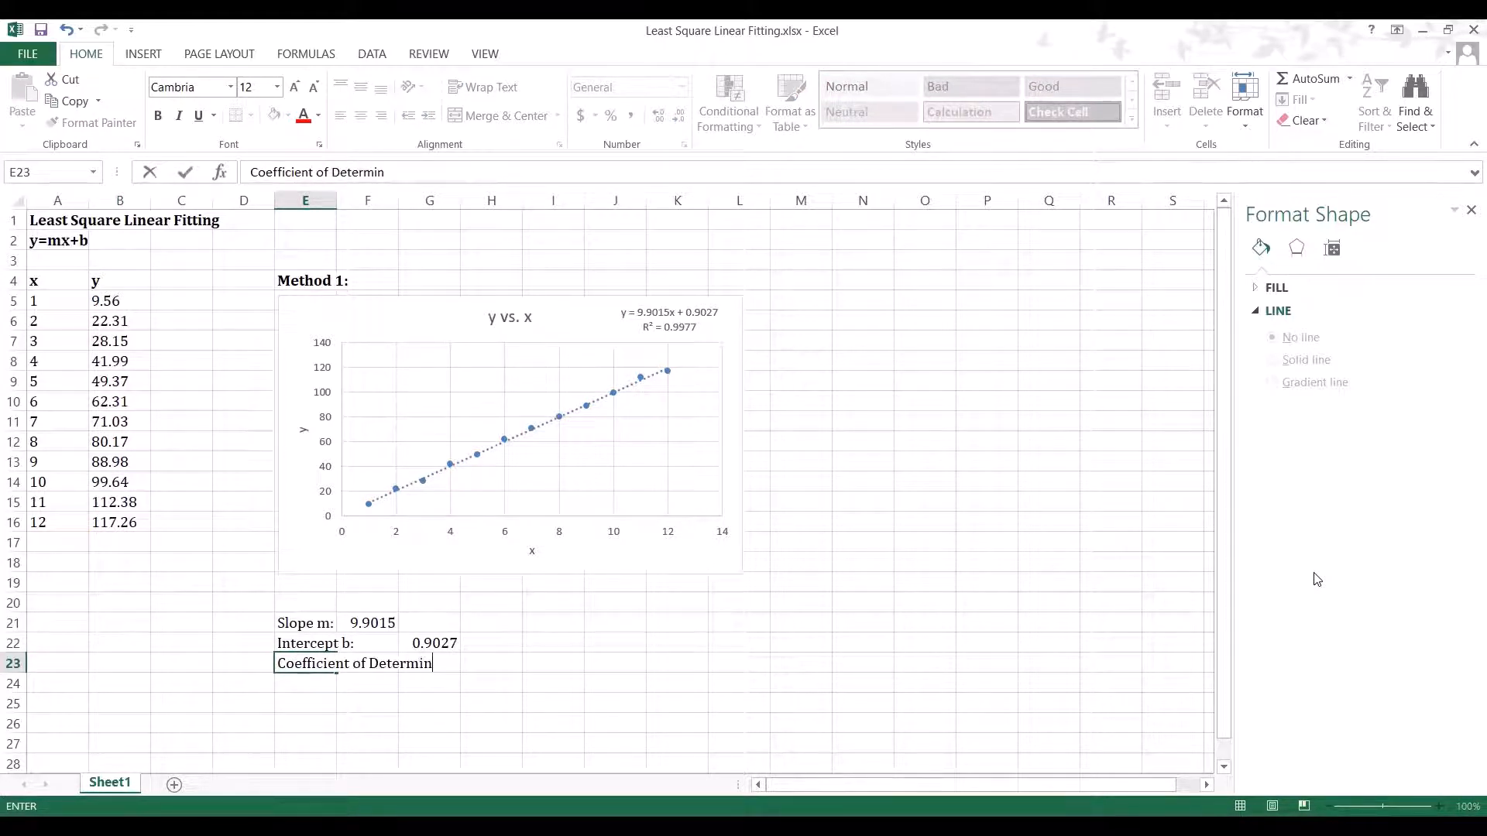
{"action": "type", "text": "ation R"}
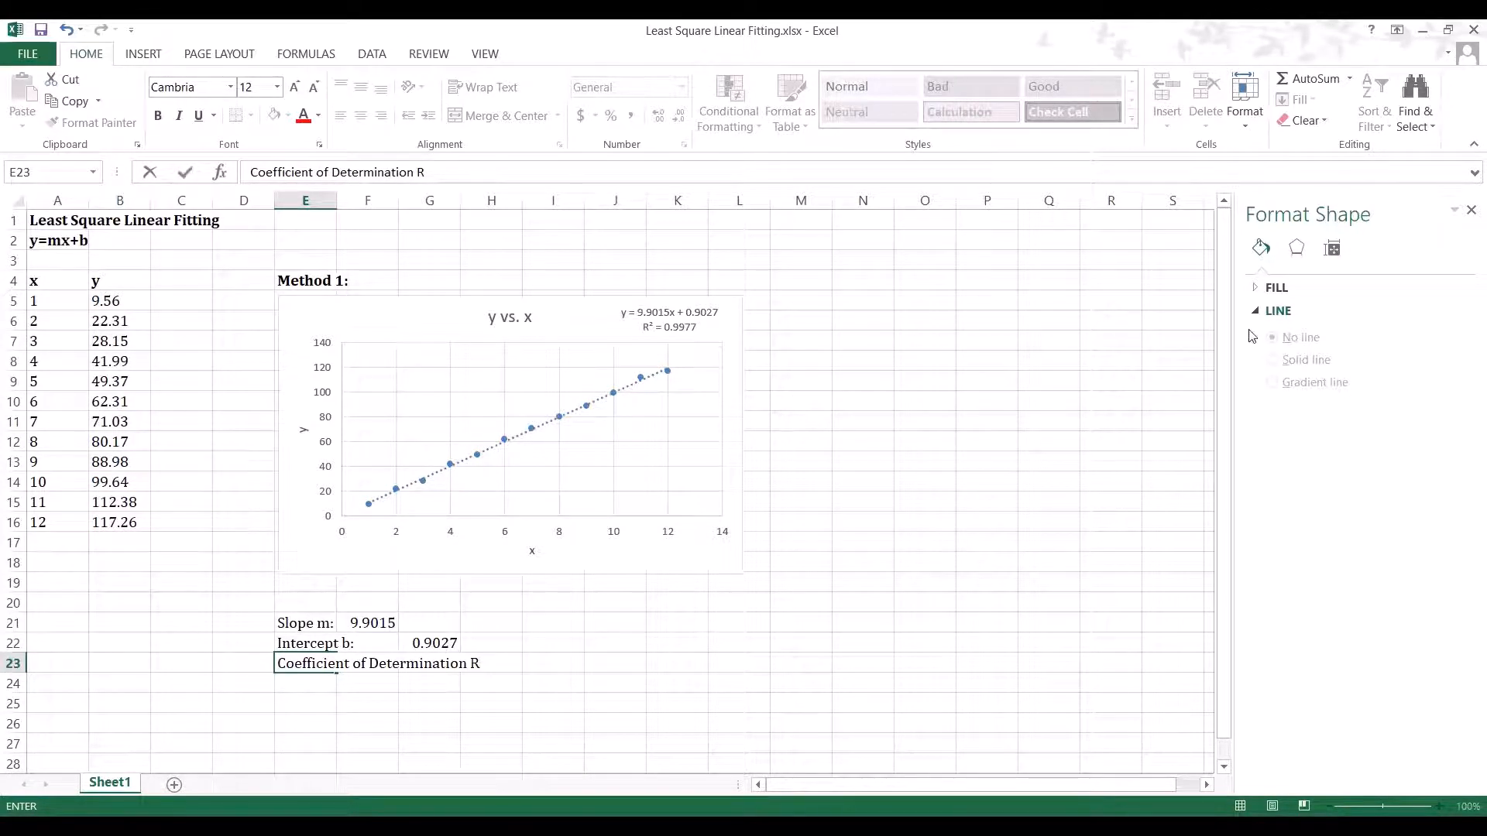
Step: Append a superscript 2 after the R in the E23 label
{"action": "left_click", "coordinate": [320, 146]}
{"action": "left_click", "coordinate": [182, 482]}
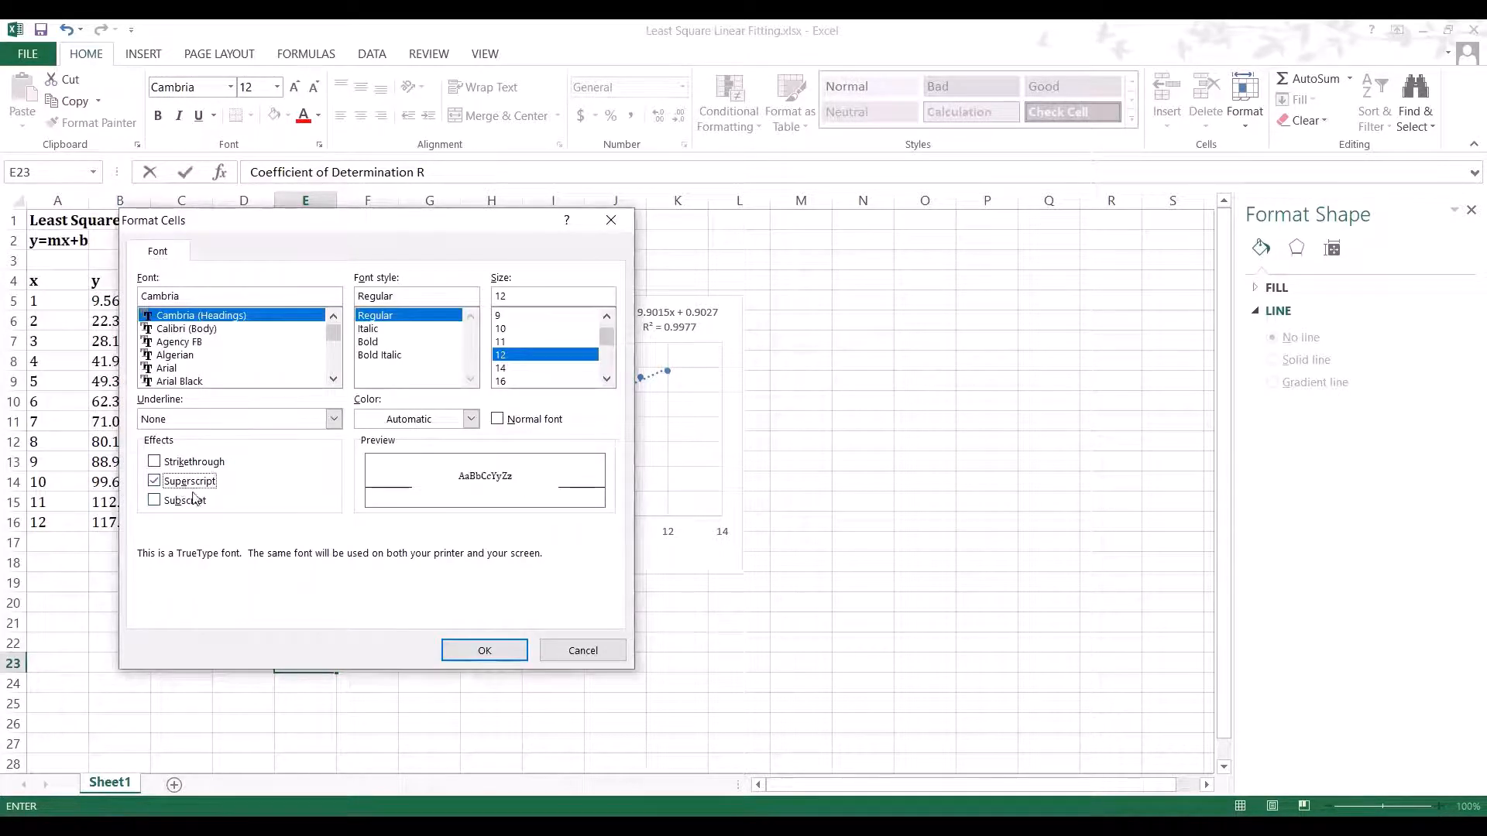
{"action": "left_click", "coordinate": [454, 649]}
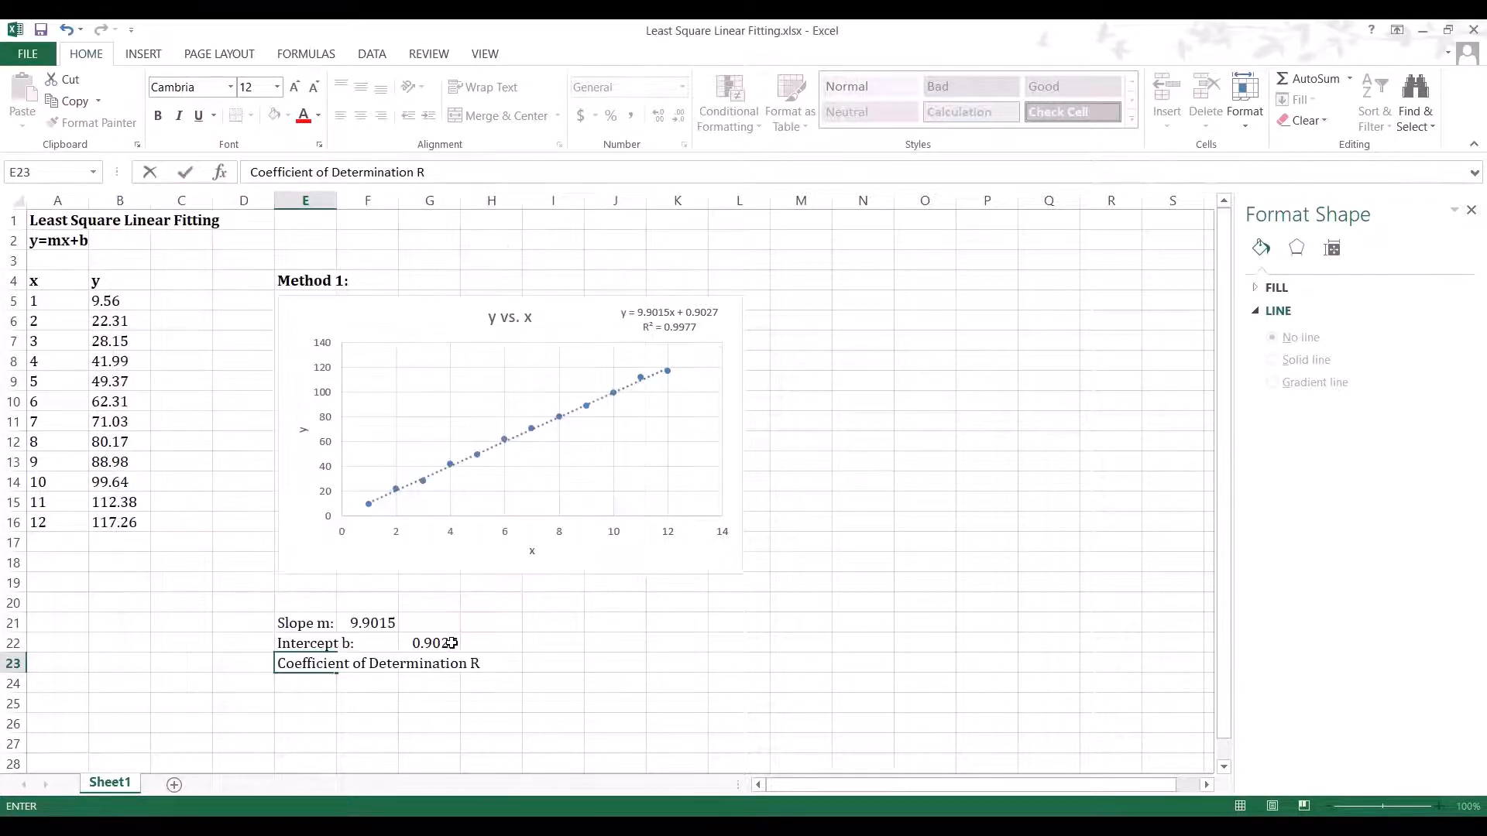
{"action": "type", "text": "2"}
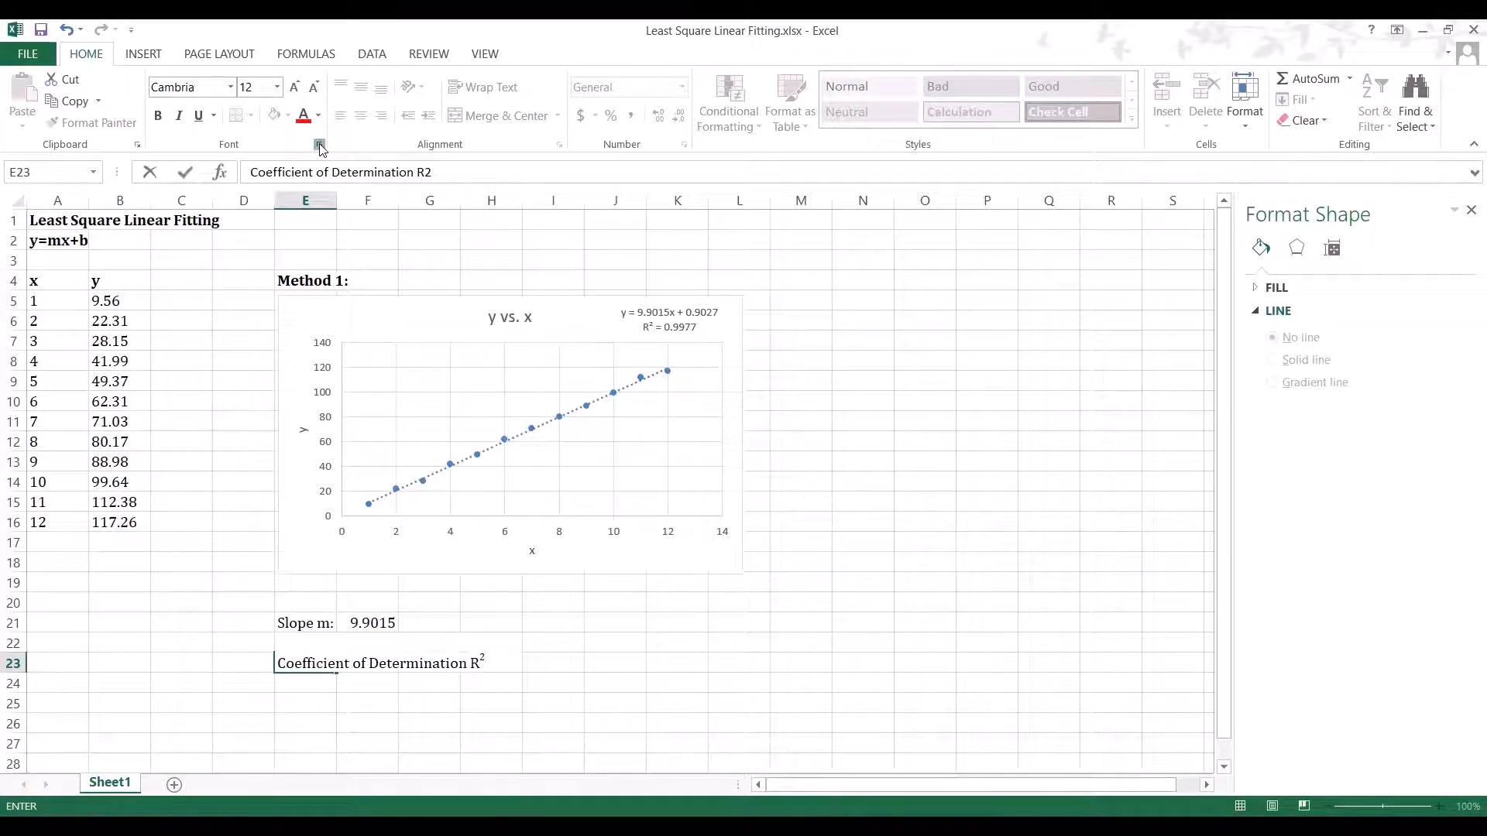
Step: Turn superscript off, finish the E23 label with a colon, and select cell I23 for its value
{"action": "left_click", "coordinate": [319, 145]}
{"action": "left_click", "coordinate": [186, 482]}
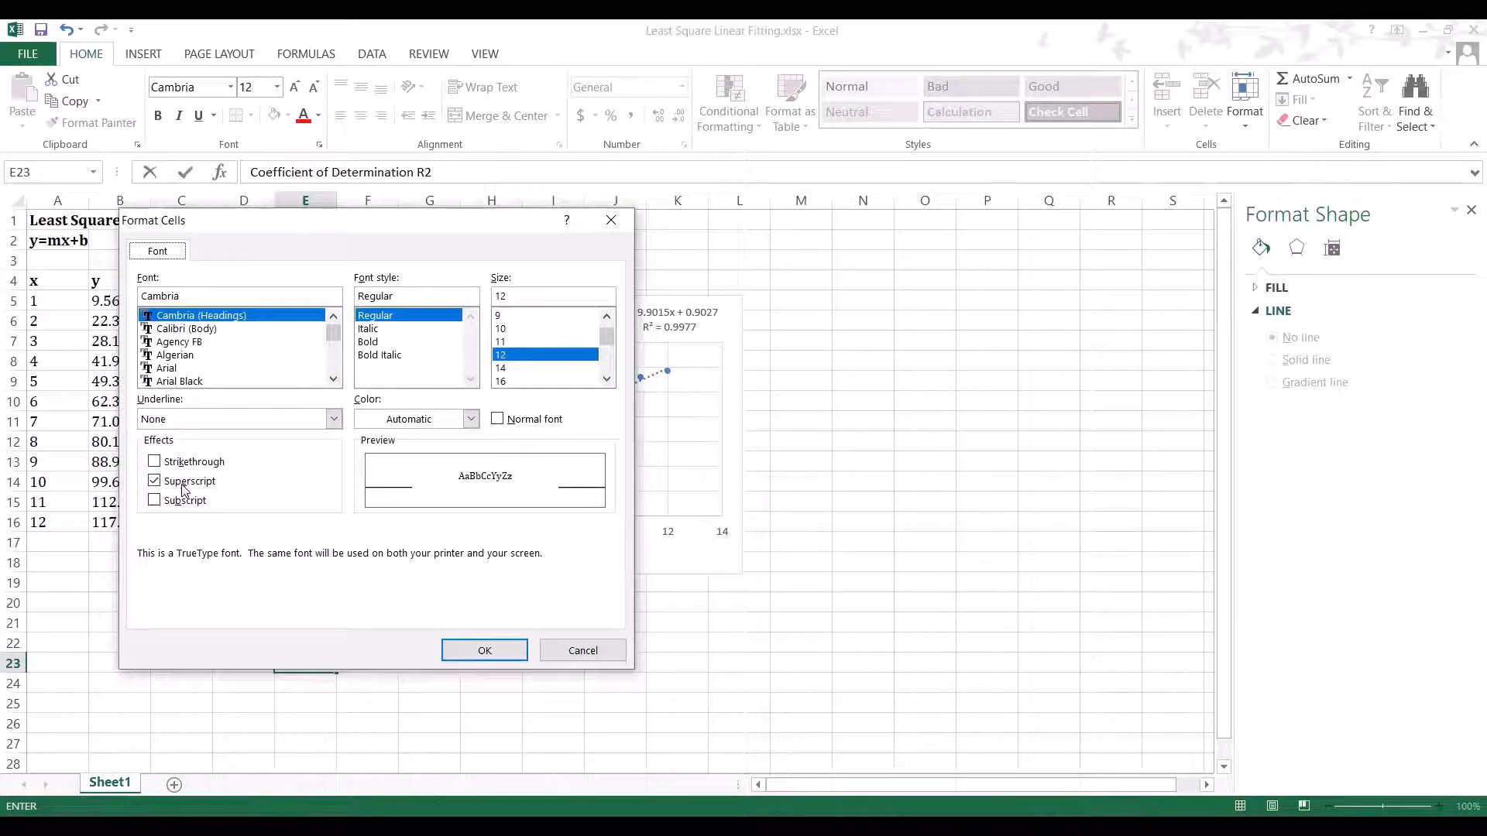
{"action": "left_click", "coordinate": [484, 652]}
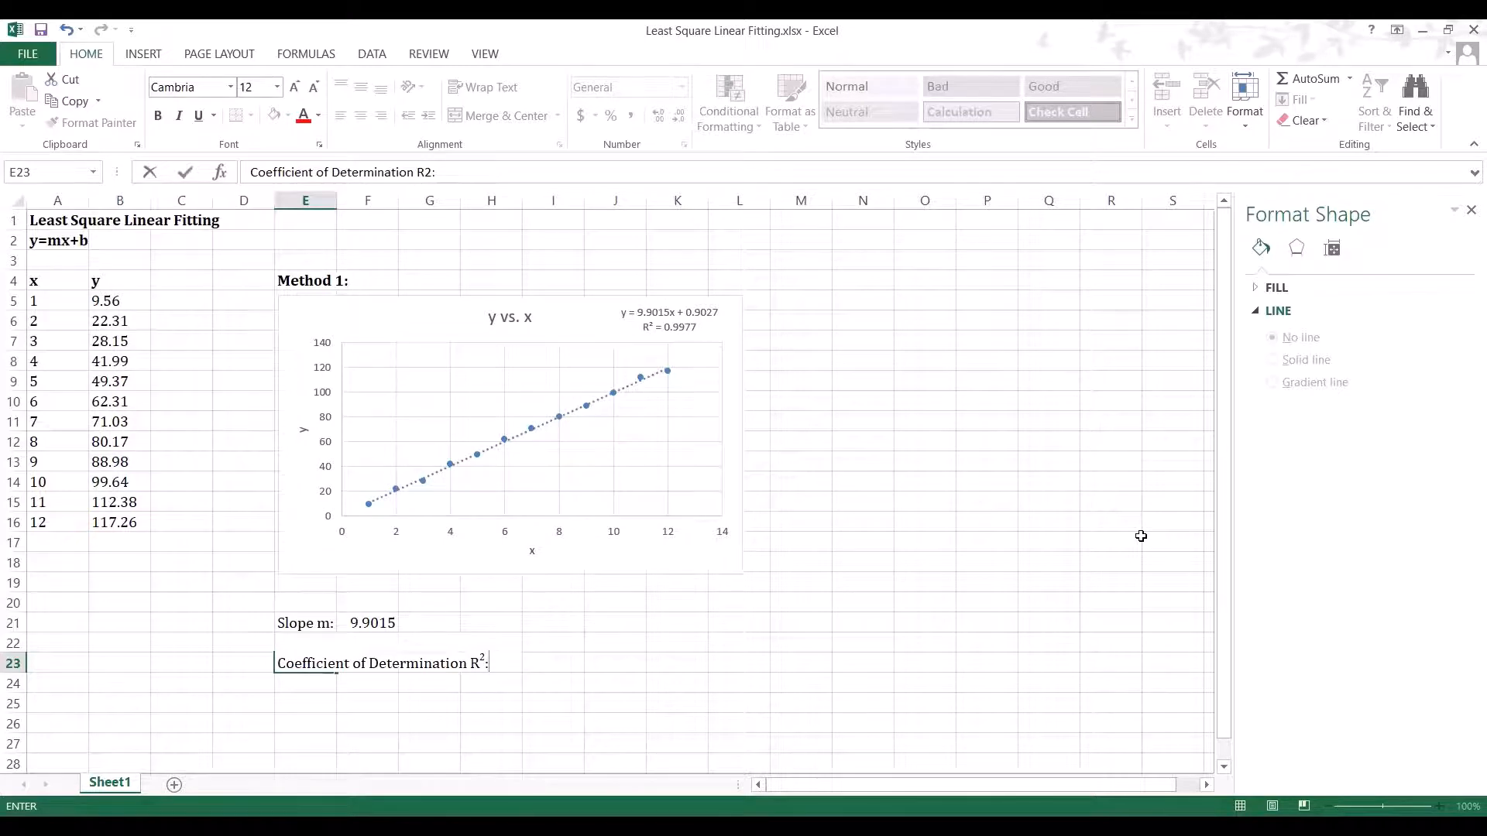
{"action": "key", "text": "Right"}
{"action": "key", "text": "Right"}
{"action": "key", "text": "Right"}
{"action": "key", "text": "Right"}
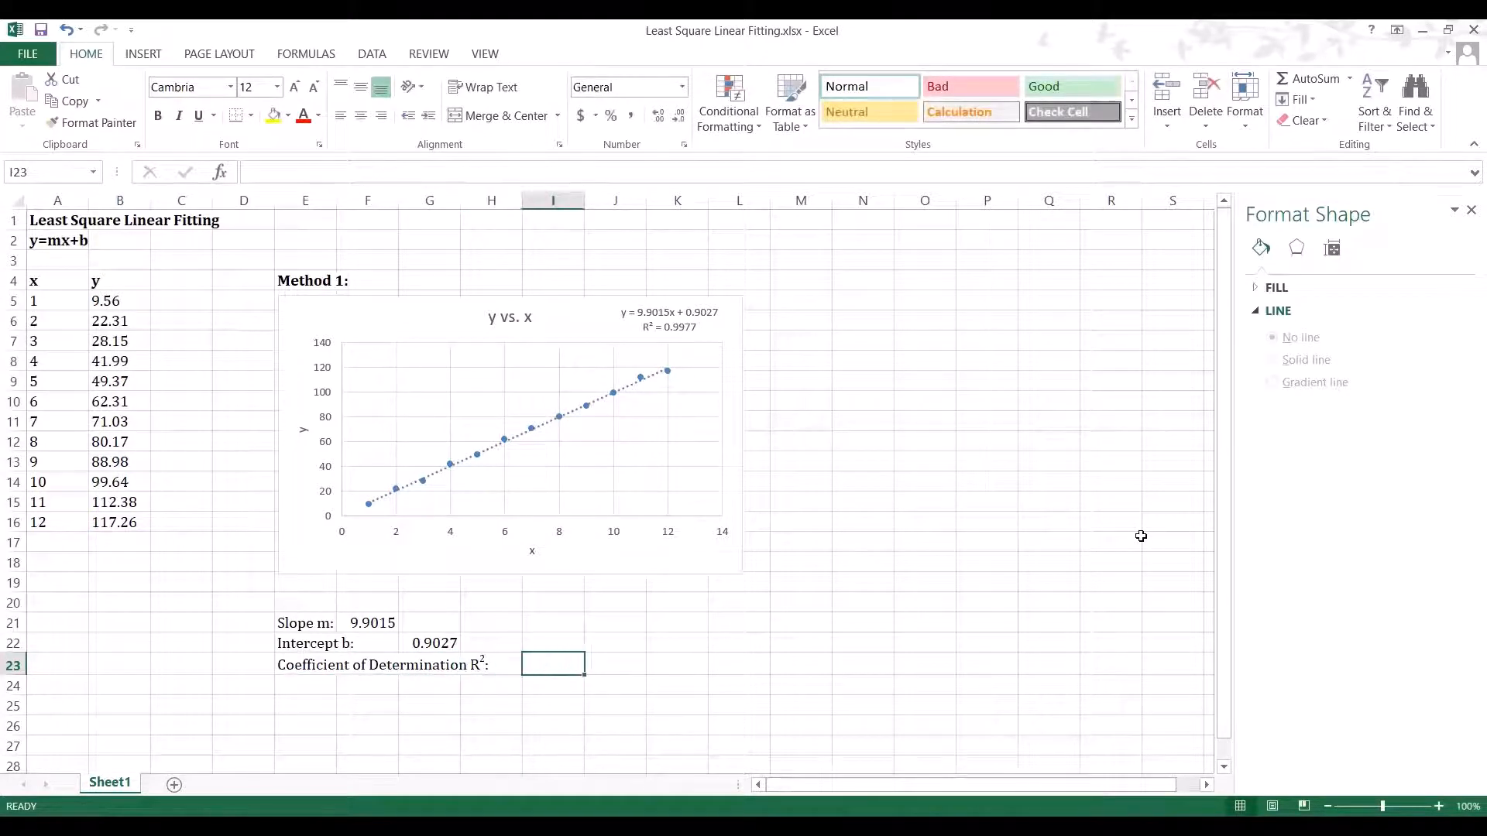
Step: Enter 0.9977 in cell I23 as the coefficient of determination
{"action": "type", "text": "0."}
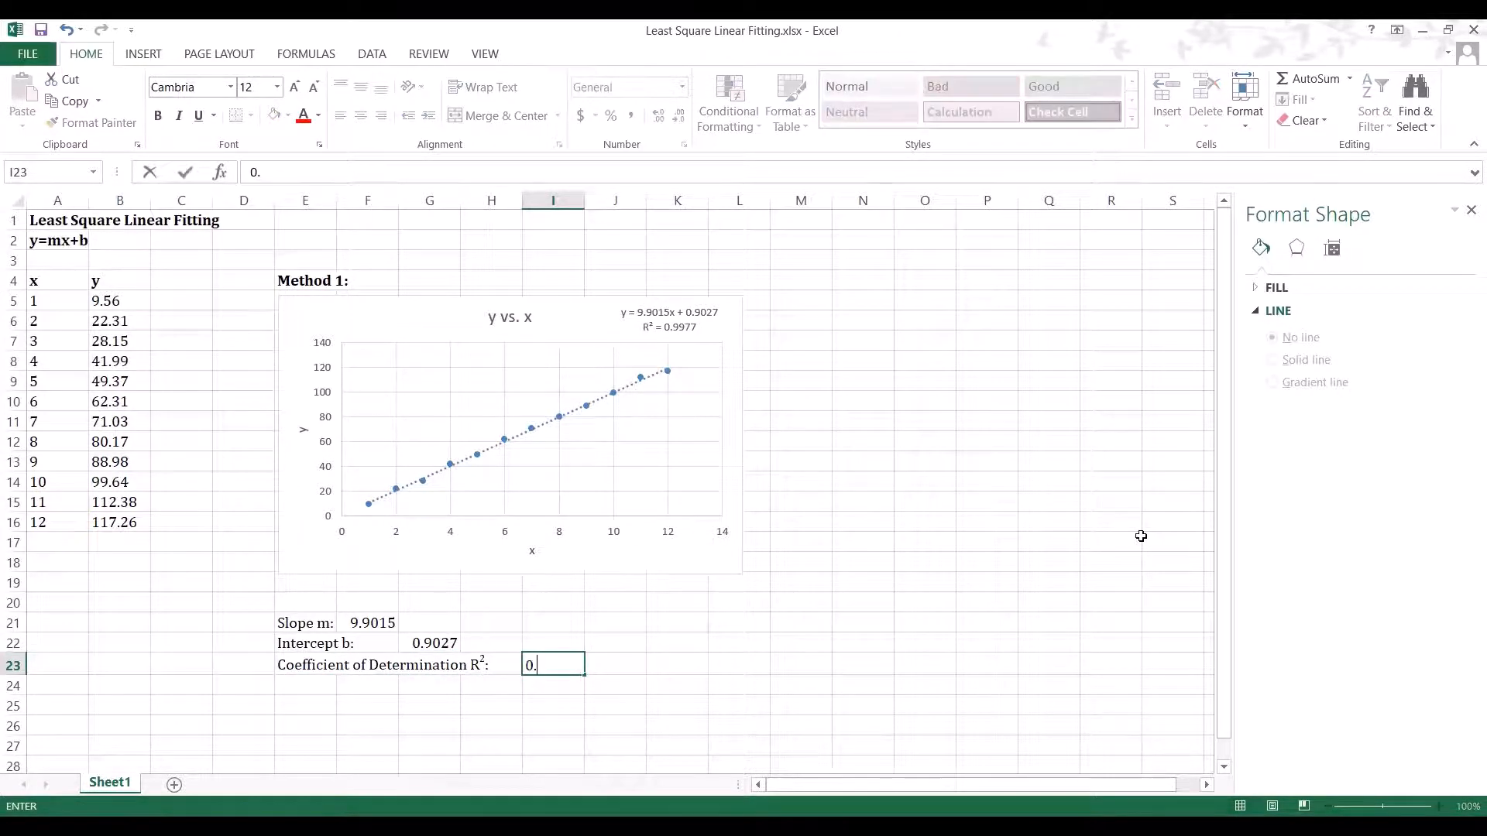
{"action": "type", "text": "9977"}
{"action": "key", "text": "Return"}
Step: Enter the label "Coefficient of Correlation R:" in cell E24
{"action": "key", "text": "Left"}
{"action": "key", "text": "Left"}
{"action": "key", "text": "Left"}
{"action": "key", "text": "Left"}
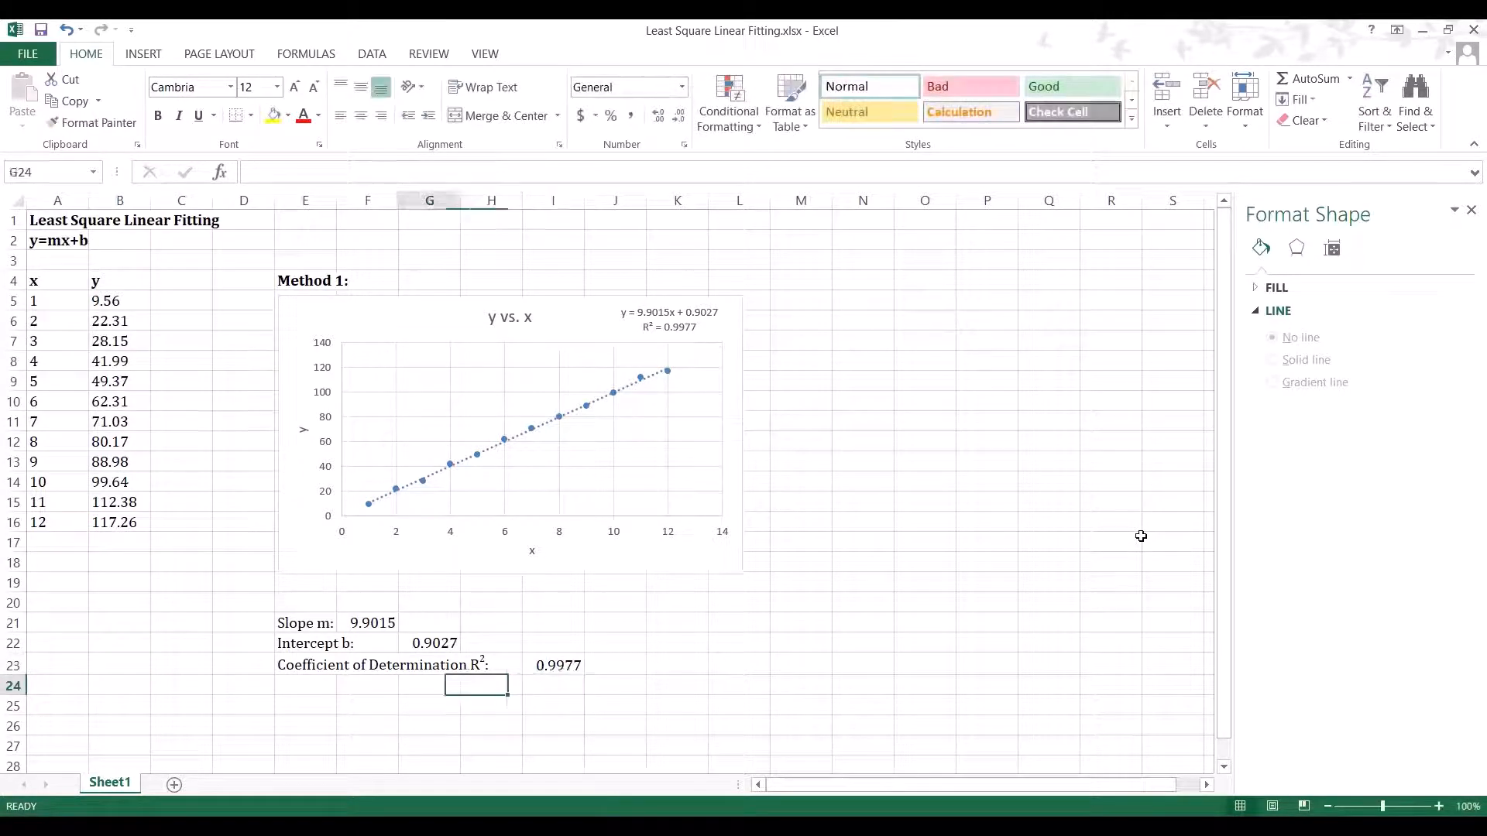
{"action": "type", "text": "co"}
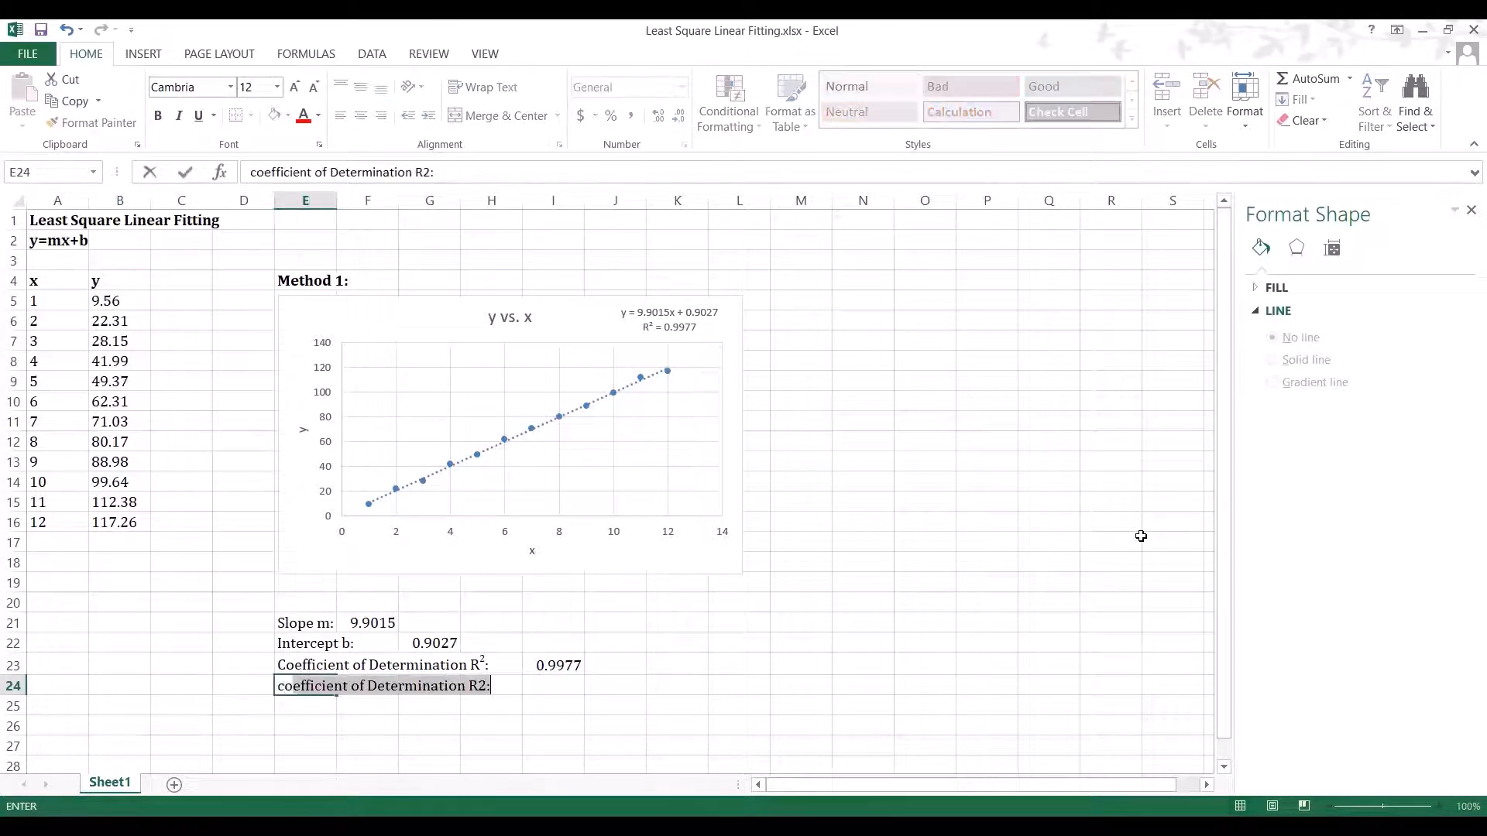
{"action": "key", "text": "BackSpace"}
{"action": "key", "text": "BackSpace"}
{"action": "key", "text": "BackSpace"}
{"action": "type", "text": "Coe"}
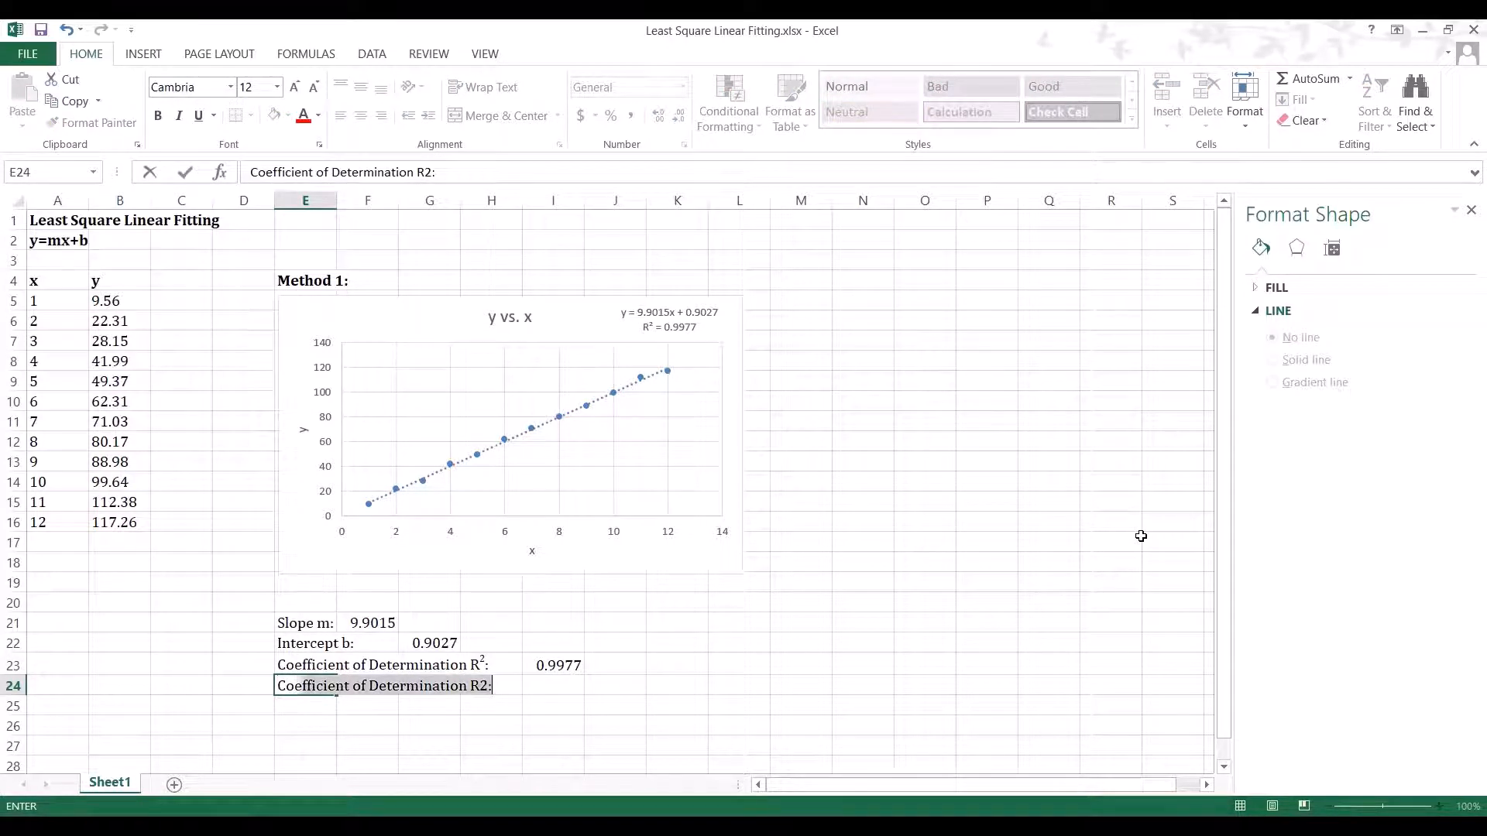
{"action": "type", "text": "fficient of "}
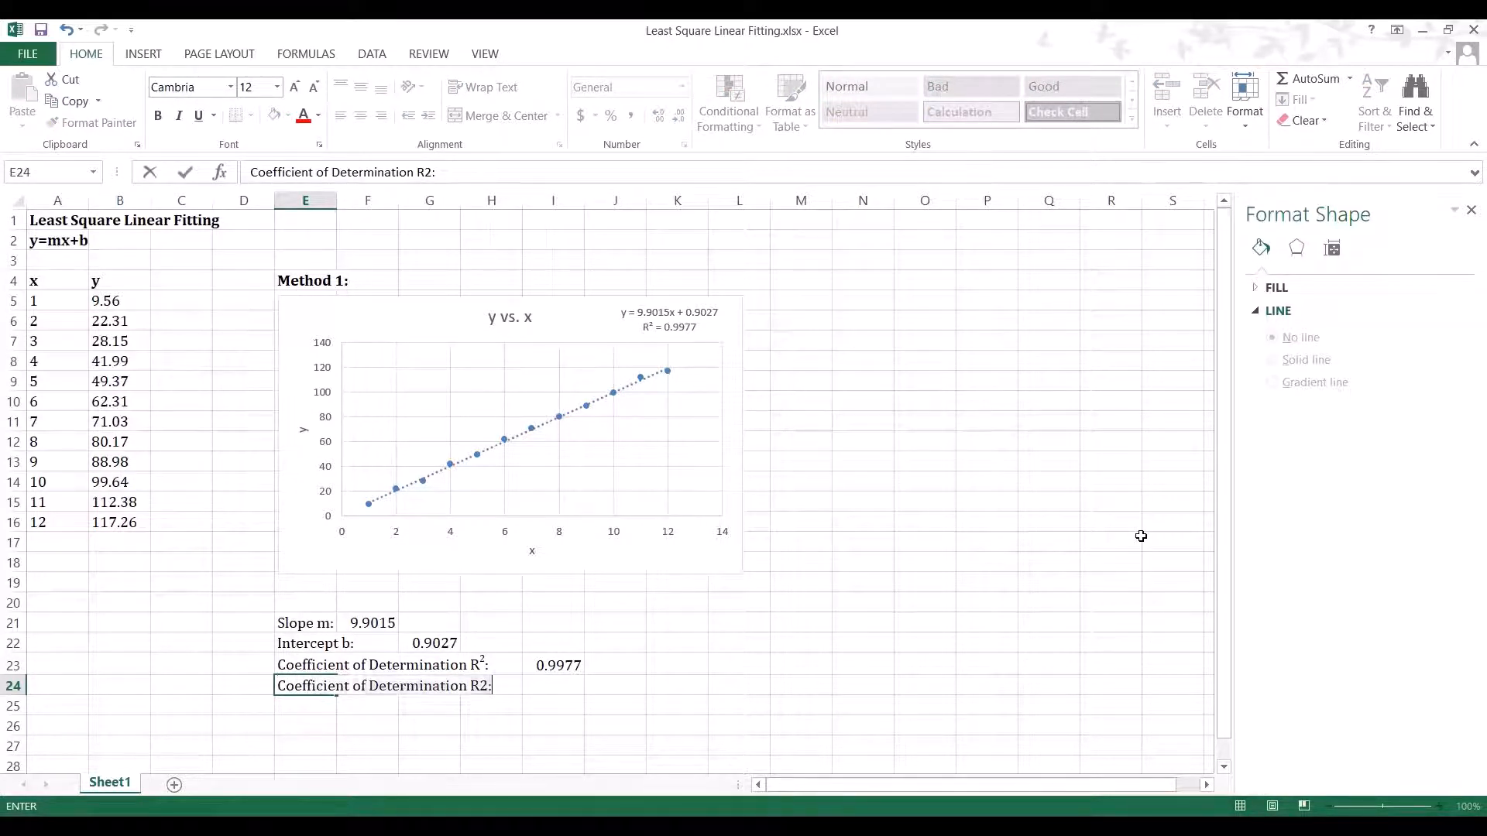
{"action": "type", "text": "CO"}
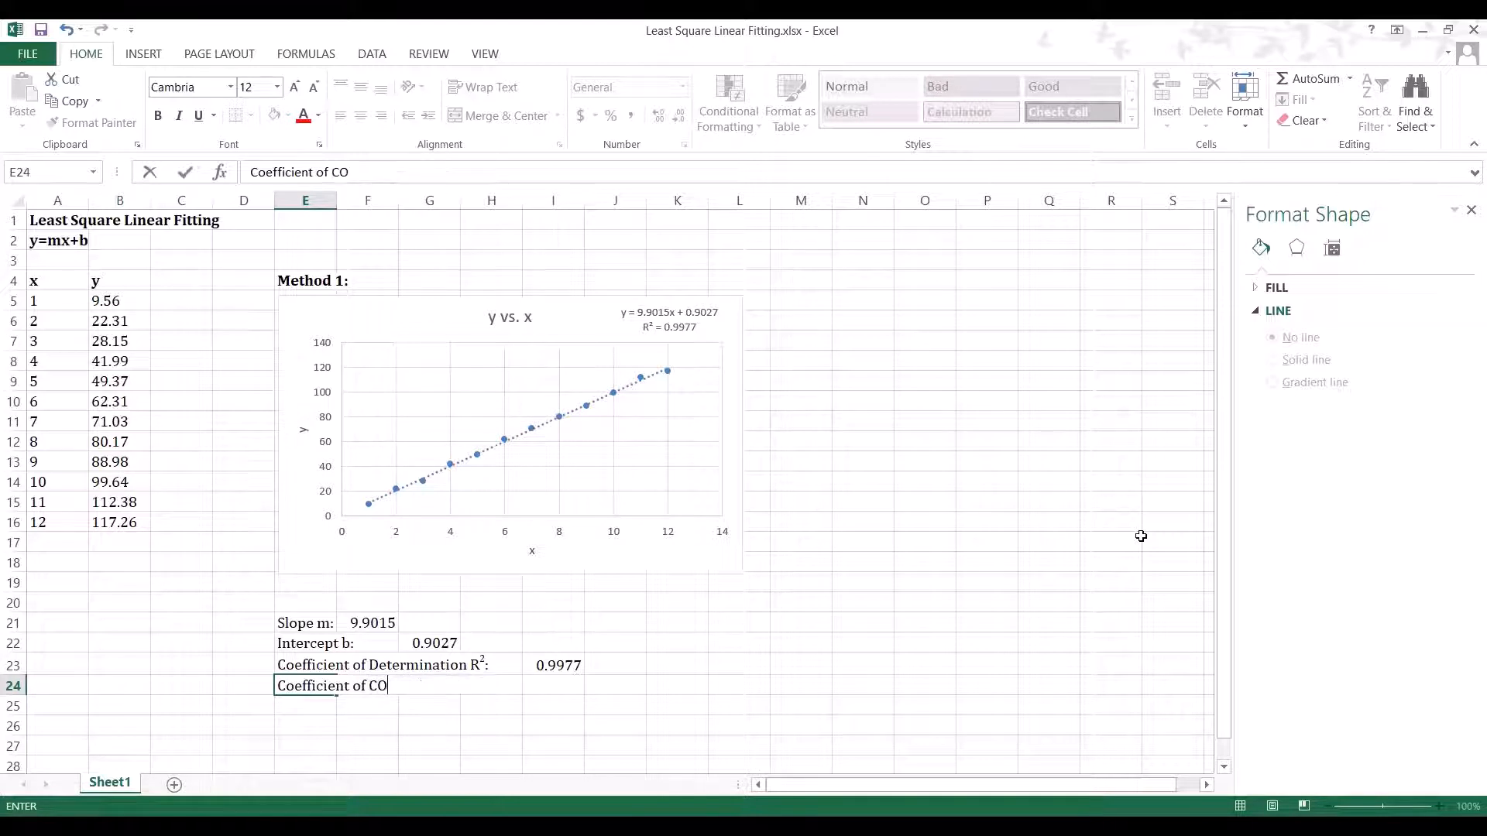
{"action": "key", "text": "BackSpace"}
{"action": "type", "text": "orrelation R"}
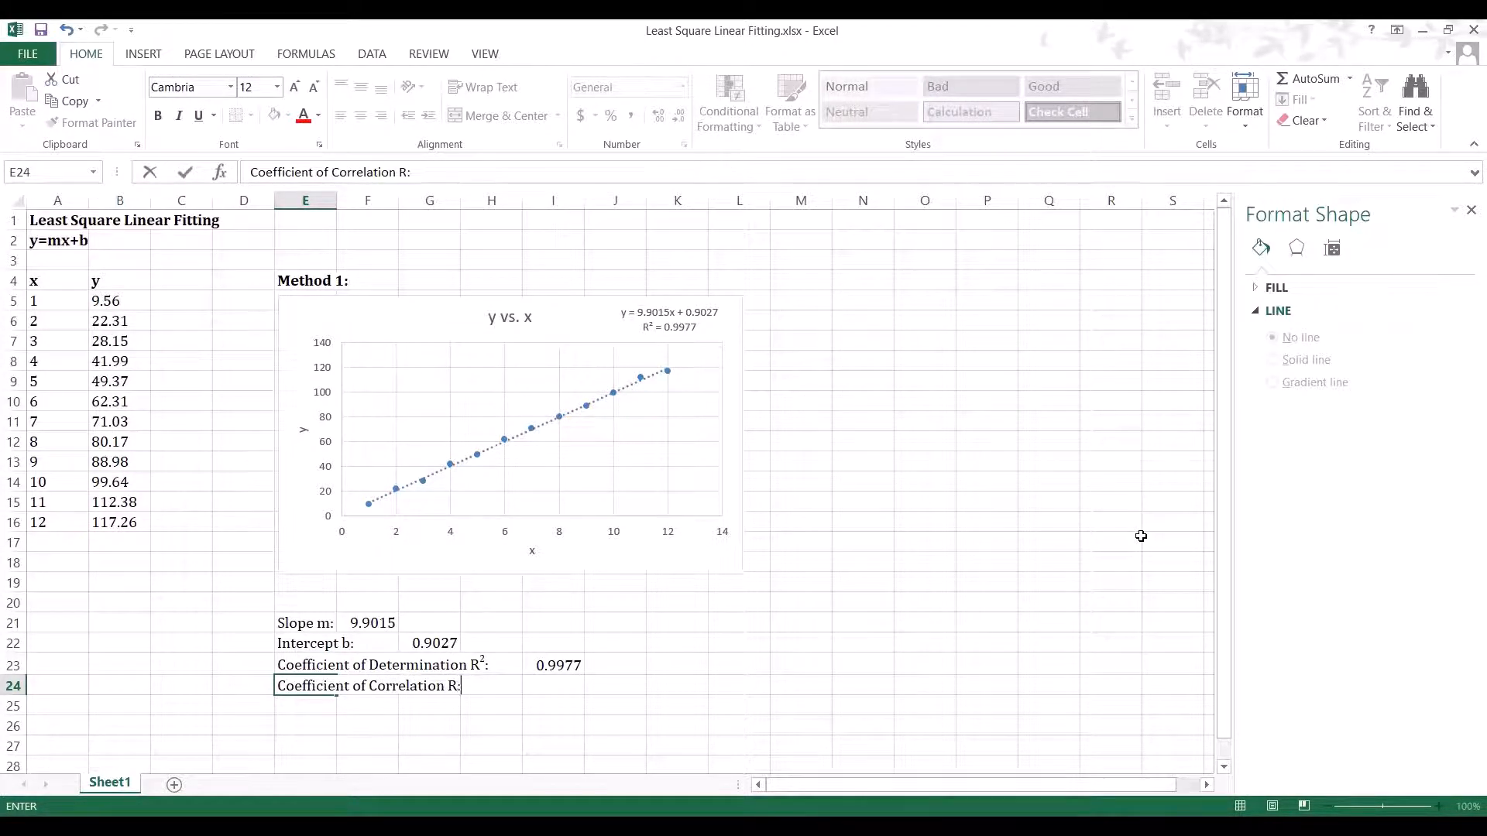
{"action": "type", "text": ":"}
Step: Calculate the correlation coefficient in cell I24 with the formula =sqrt(I23)
{"action": "key", "text": "Right"}
{"action": "key", "text": "Right"}
{"action": "key", "text": "Right"}
{"action": "key", "text": "Right"}
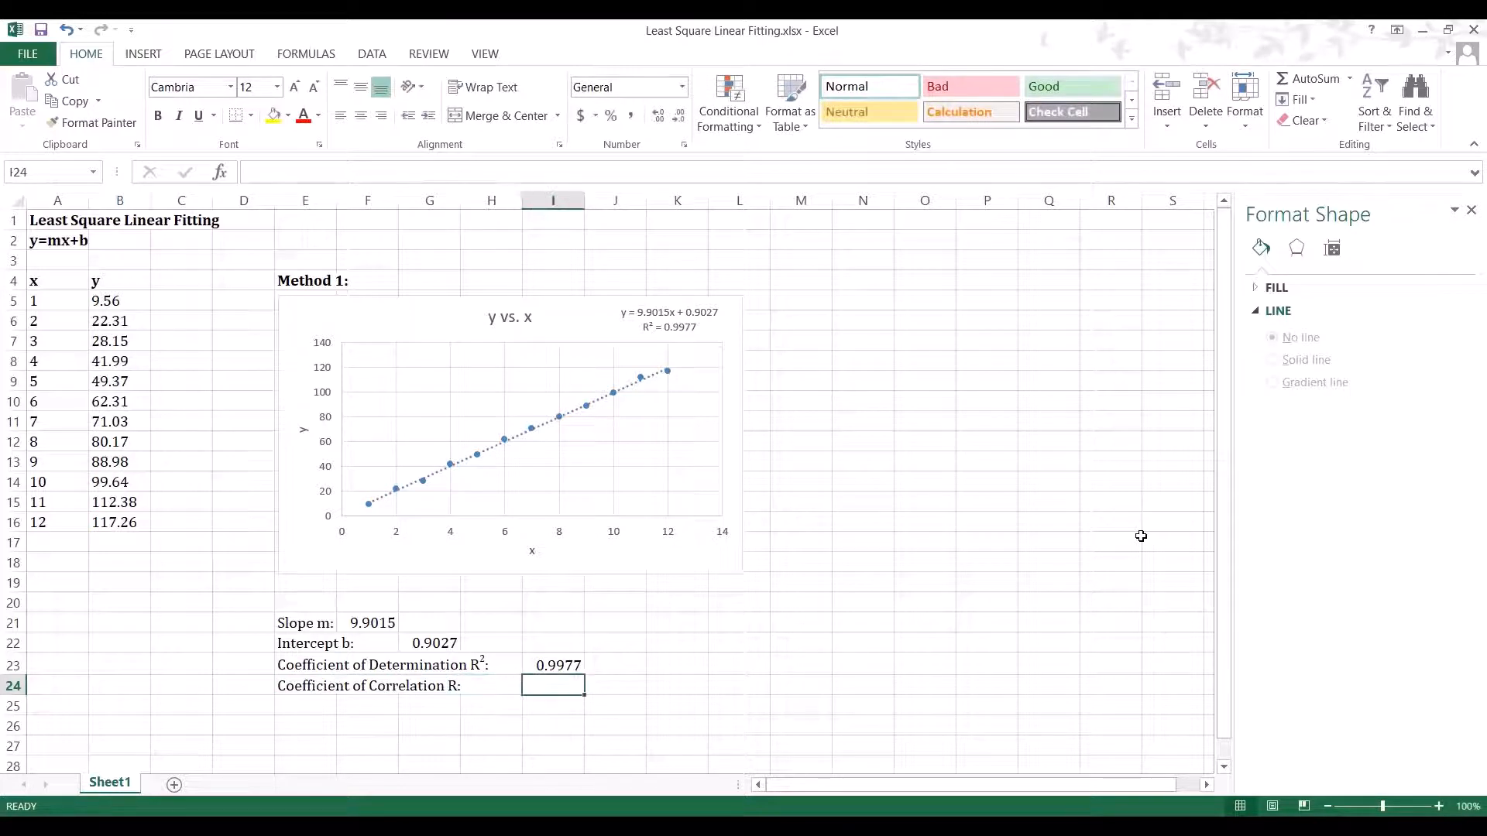
{"action": "type", "text": "=sqrt"}
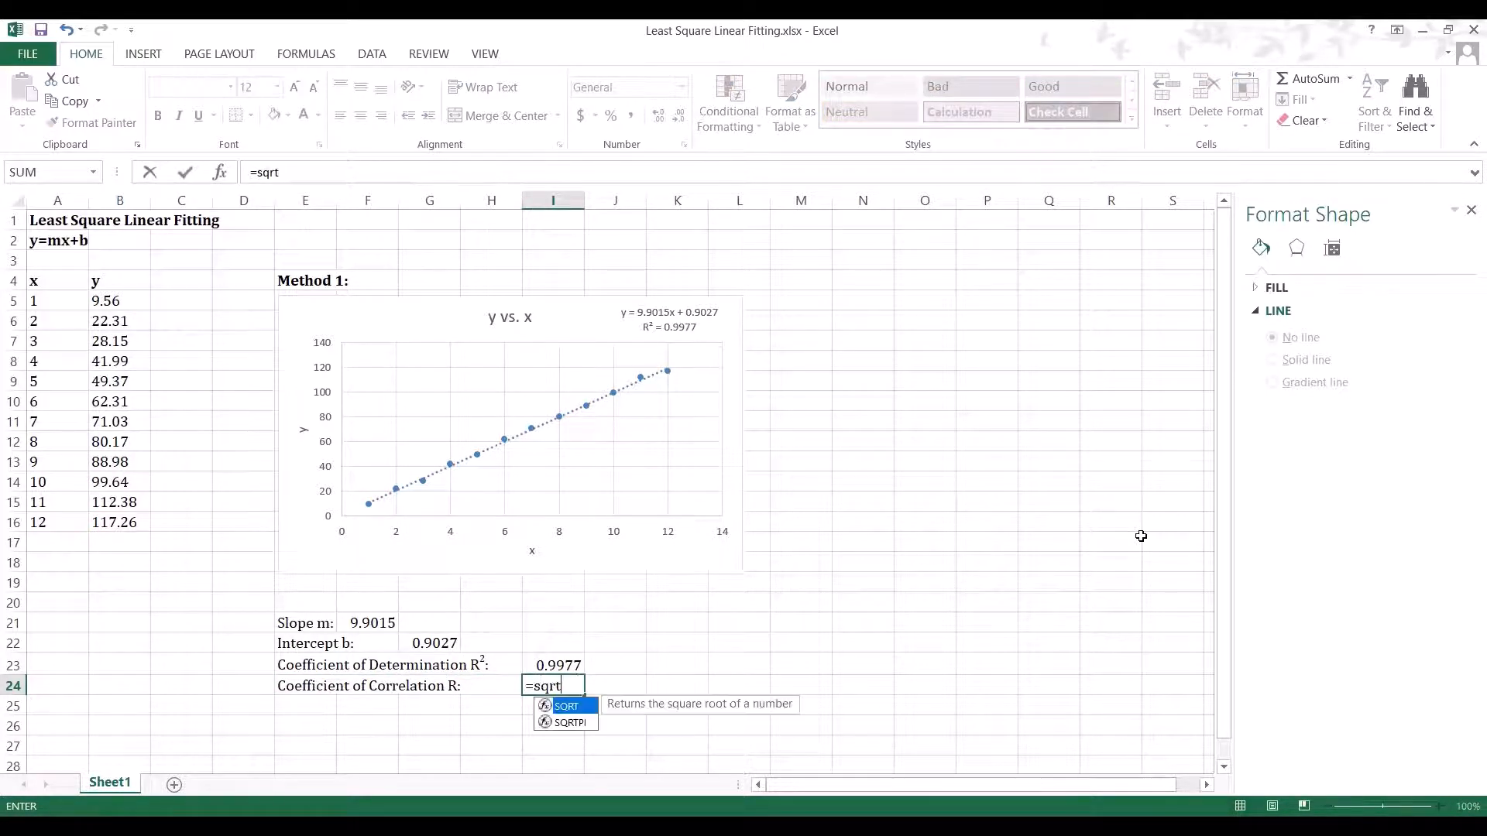
{"action": "type", "text": "("}
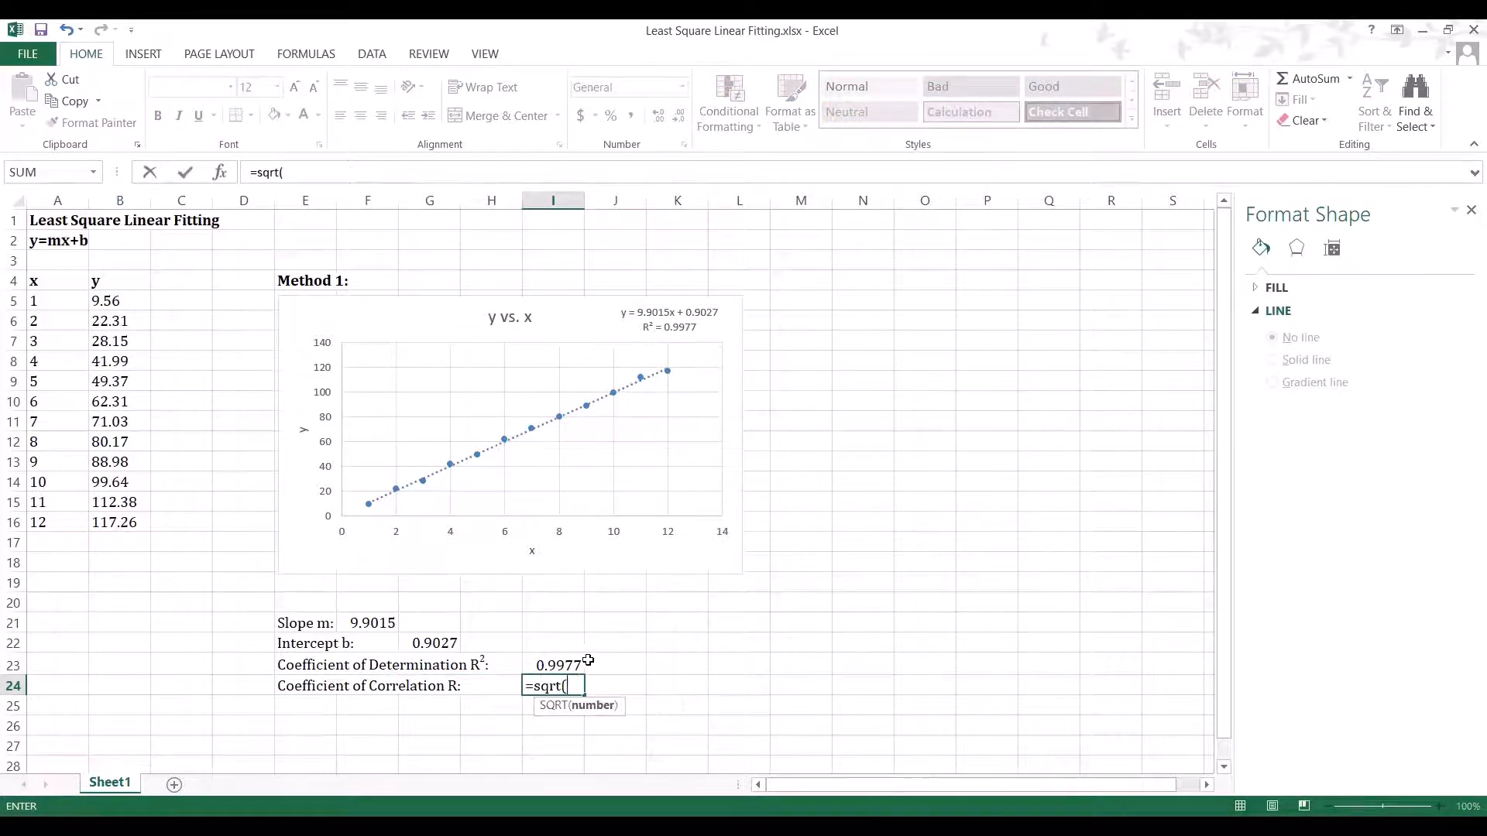
{"action": "left_click", "coordinate": [555, 665]}
{"action": "type", "text": ")"}
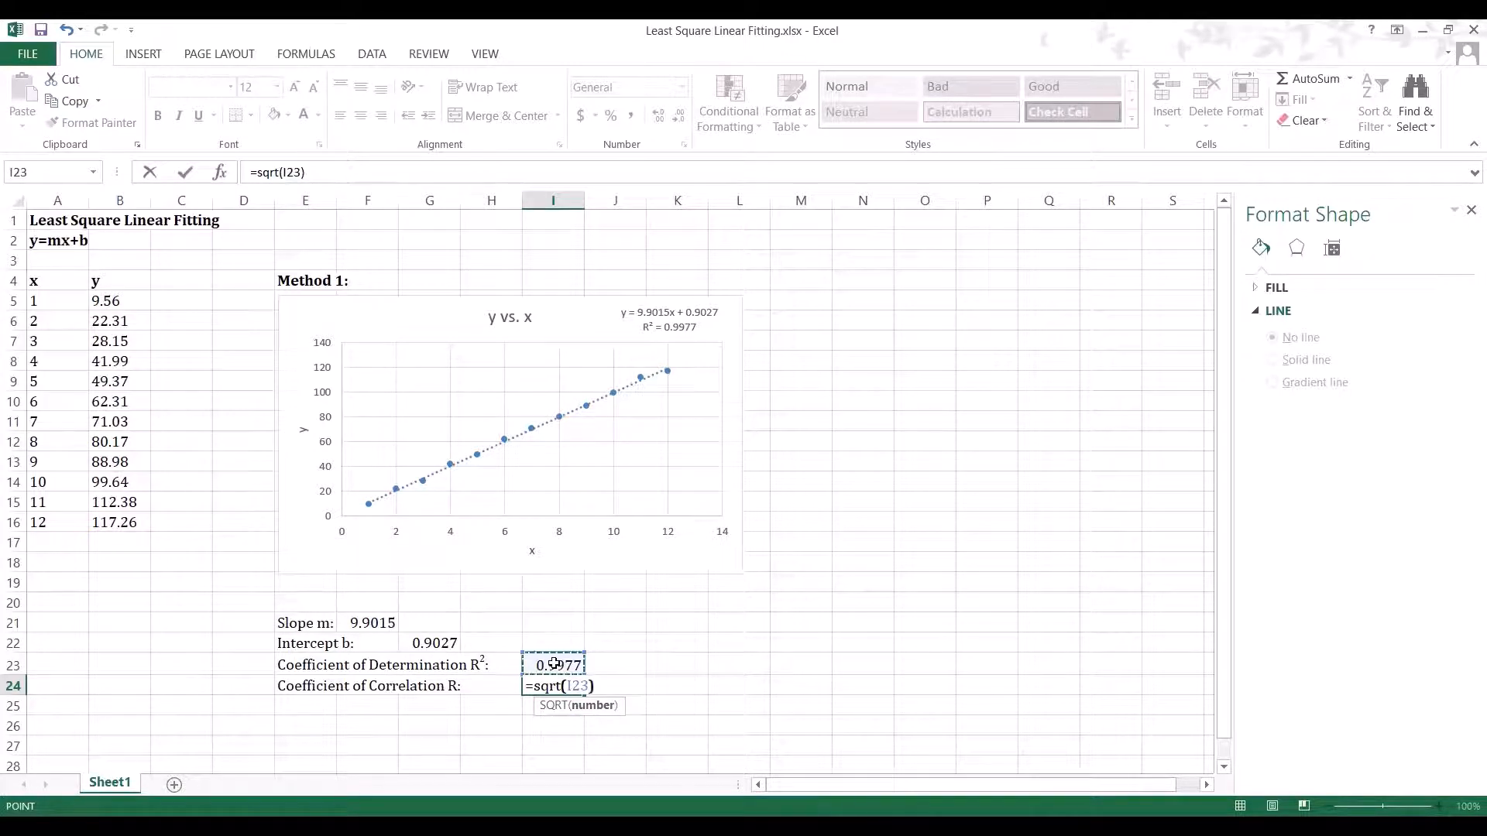
{"action": "key", "text": "Return"}
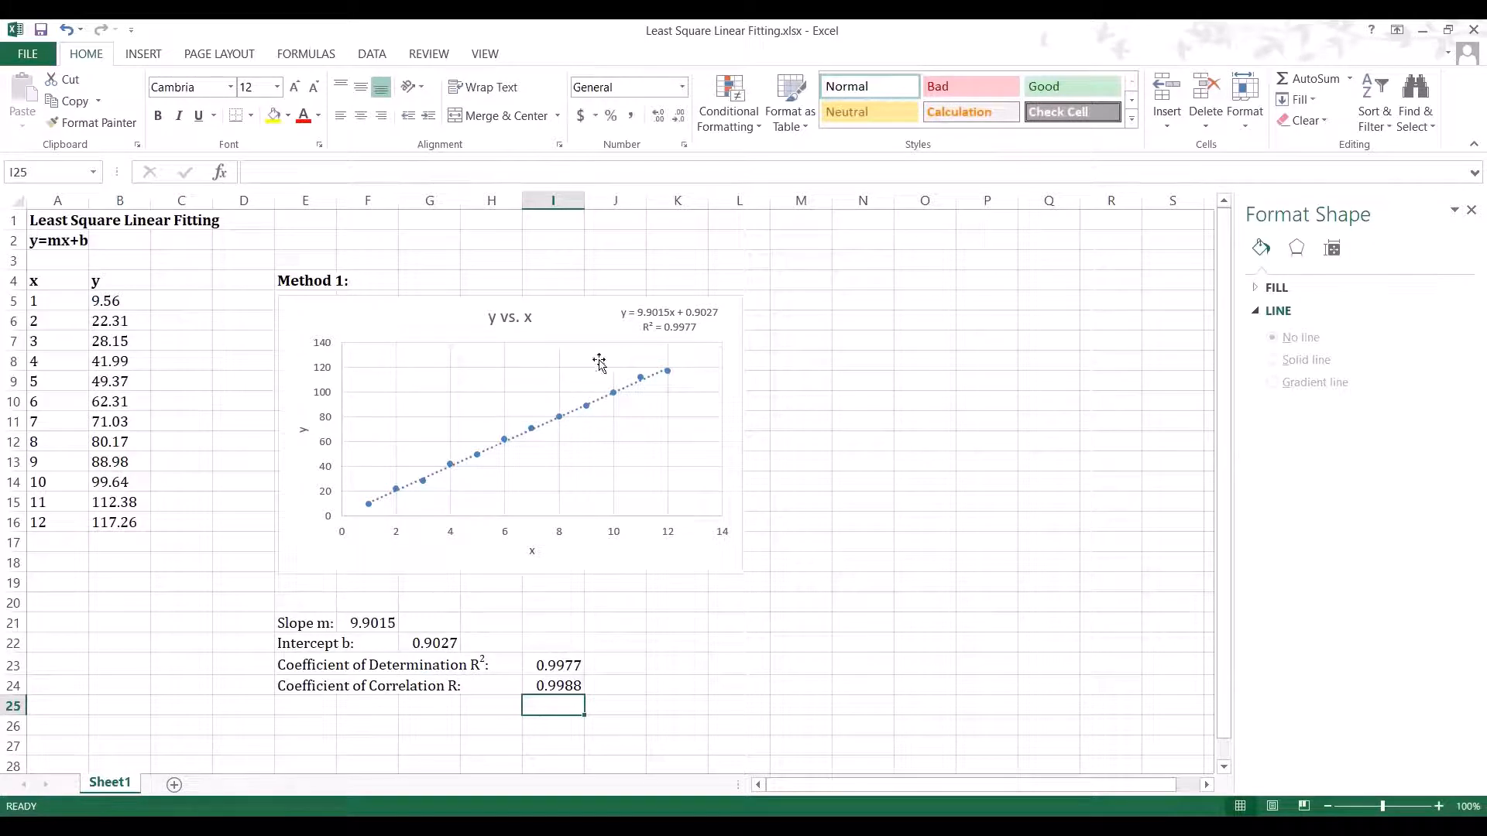
Step: Enter the heading "Method 2:" in cell N4 and the label "LINEST" in N5
{"action": "left_click", "coordinate": [843, 282]}
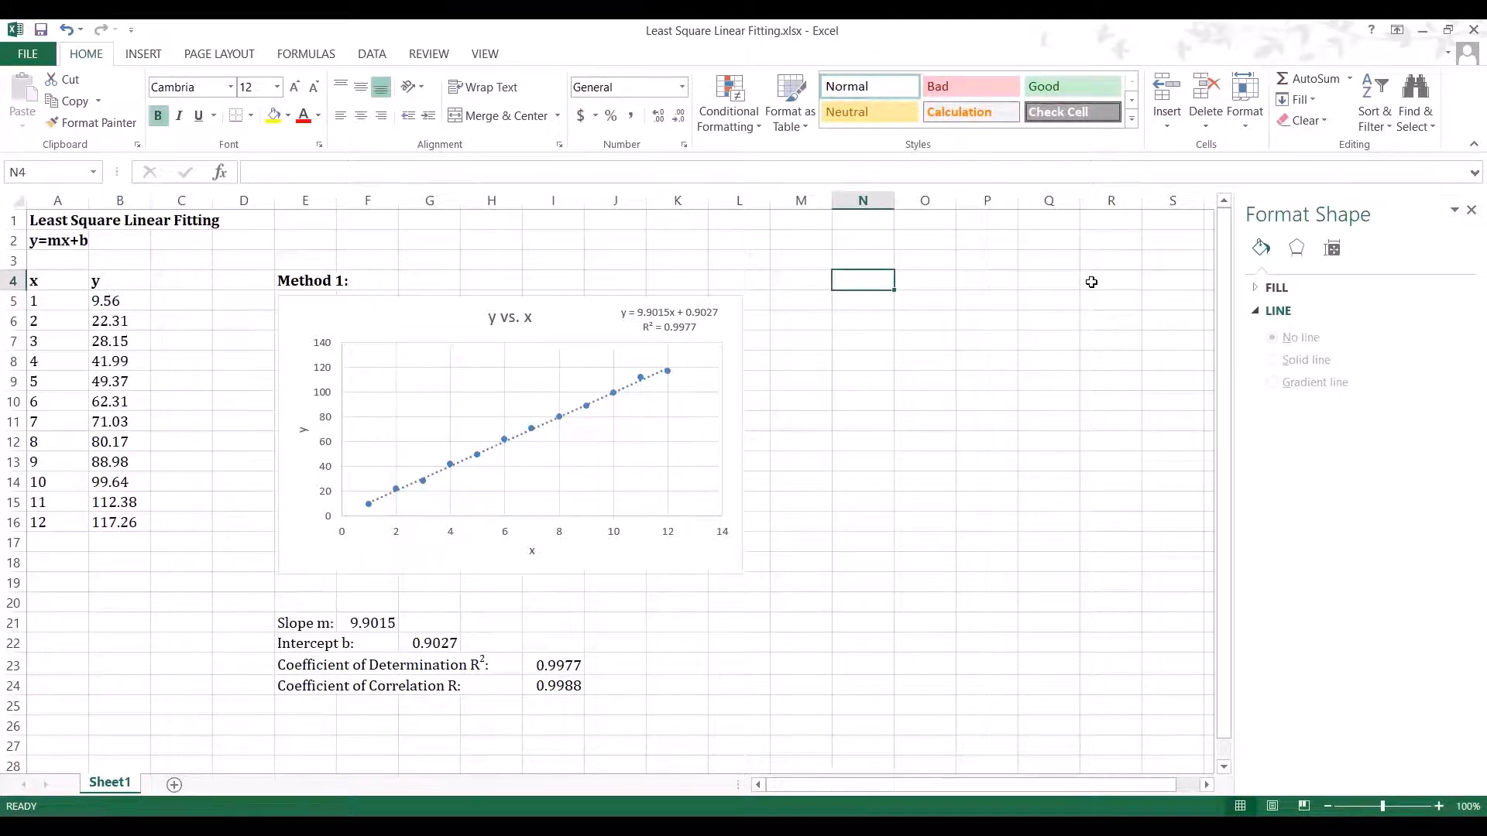
{"action": "type", "text": "Method 2:"}
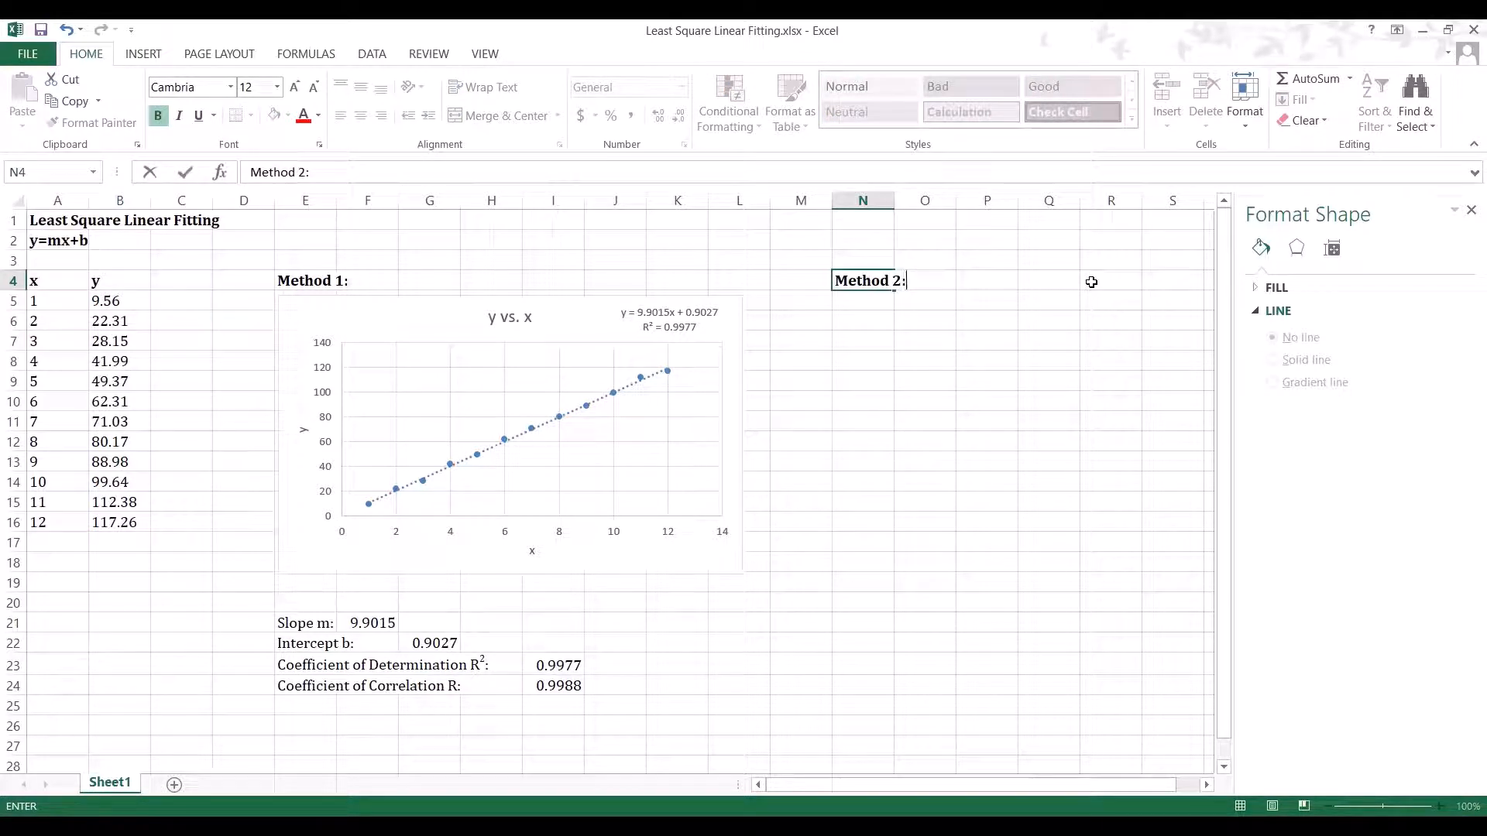
{"action": "key", "text": "Return"}
{"action": "type", "text": "LINEST"}
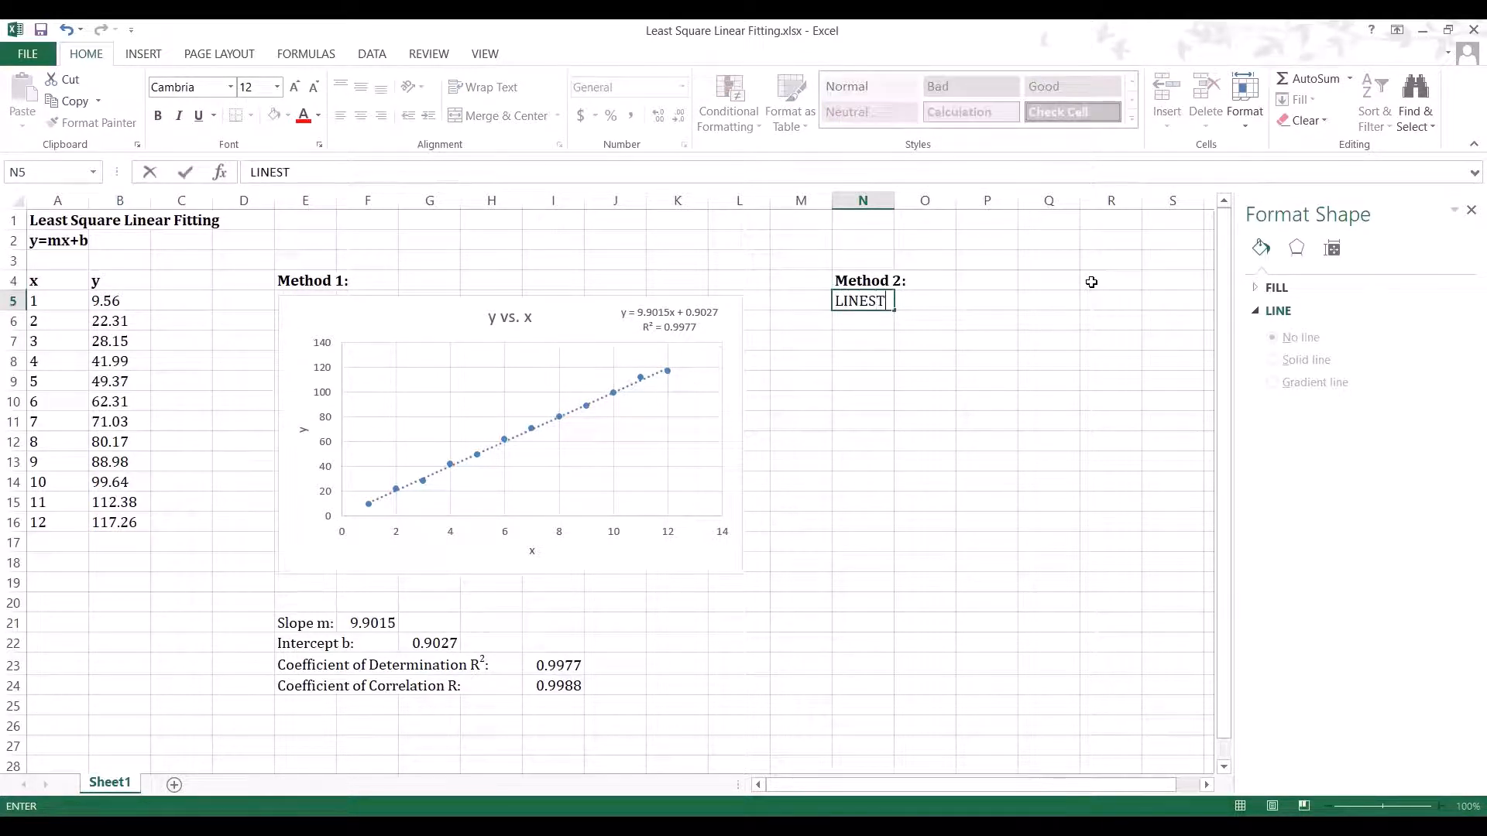
{"action": "key", "text": "Return"}
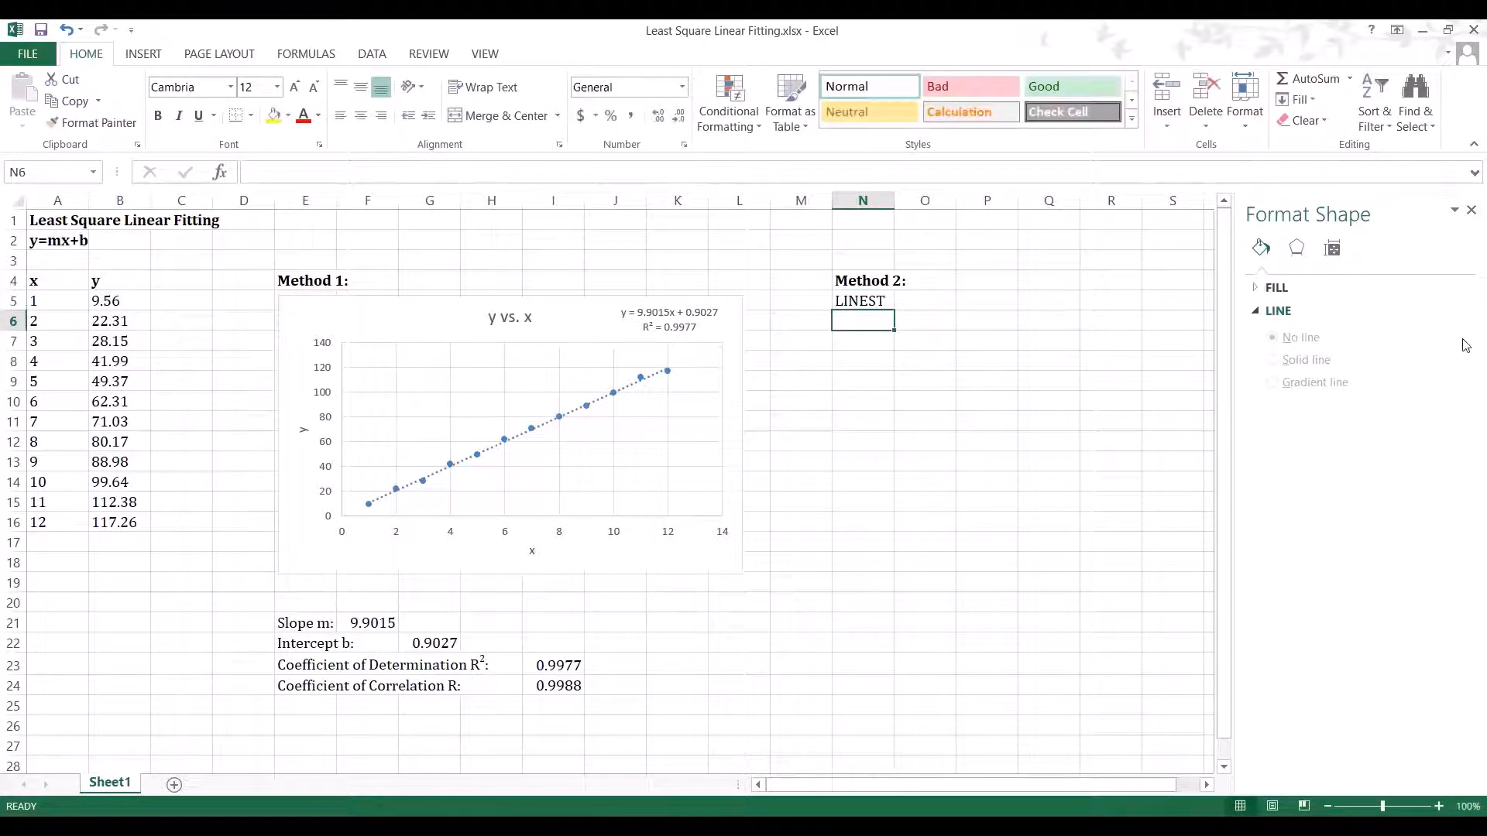
Step: Start a LINEST formula across N6:O8 with B5:B16 as the known y's and A5:A16 as the known x's
{"action": "left_click_drag", "start_coordinate": [896, 331], "coordinate": [917, 366]}
{"action": "type", "text": "="}
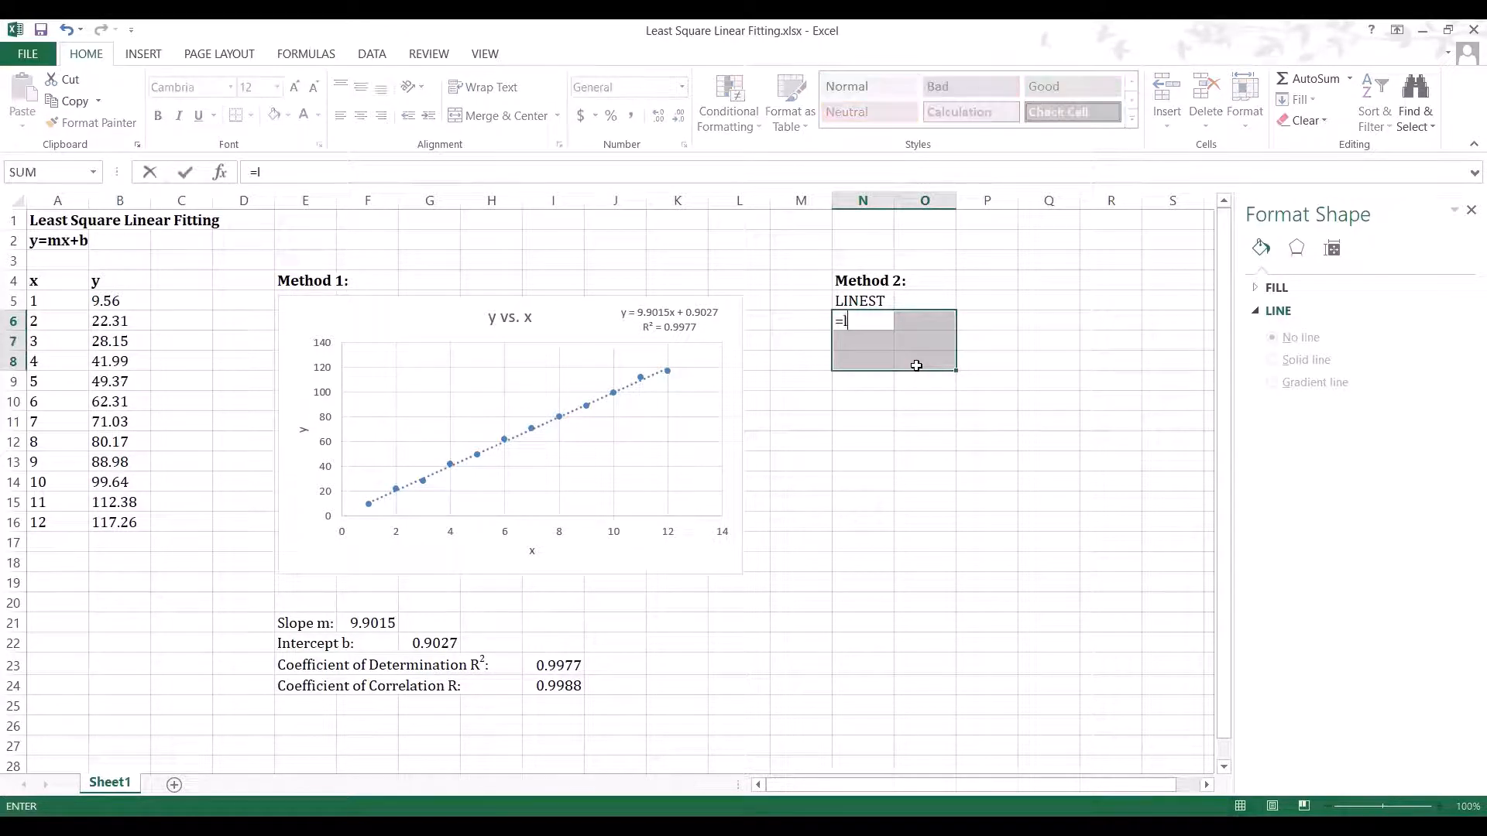
{"action": "type", "text": "linest("}
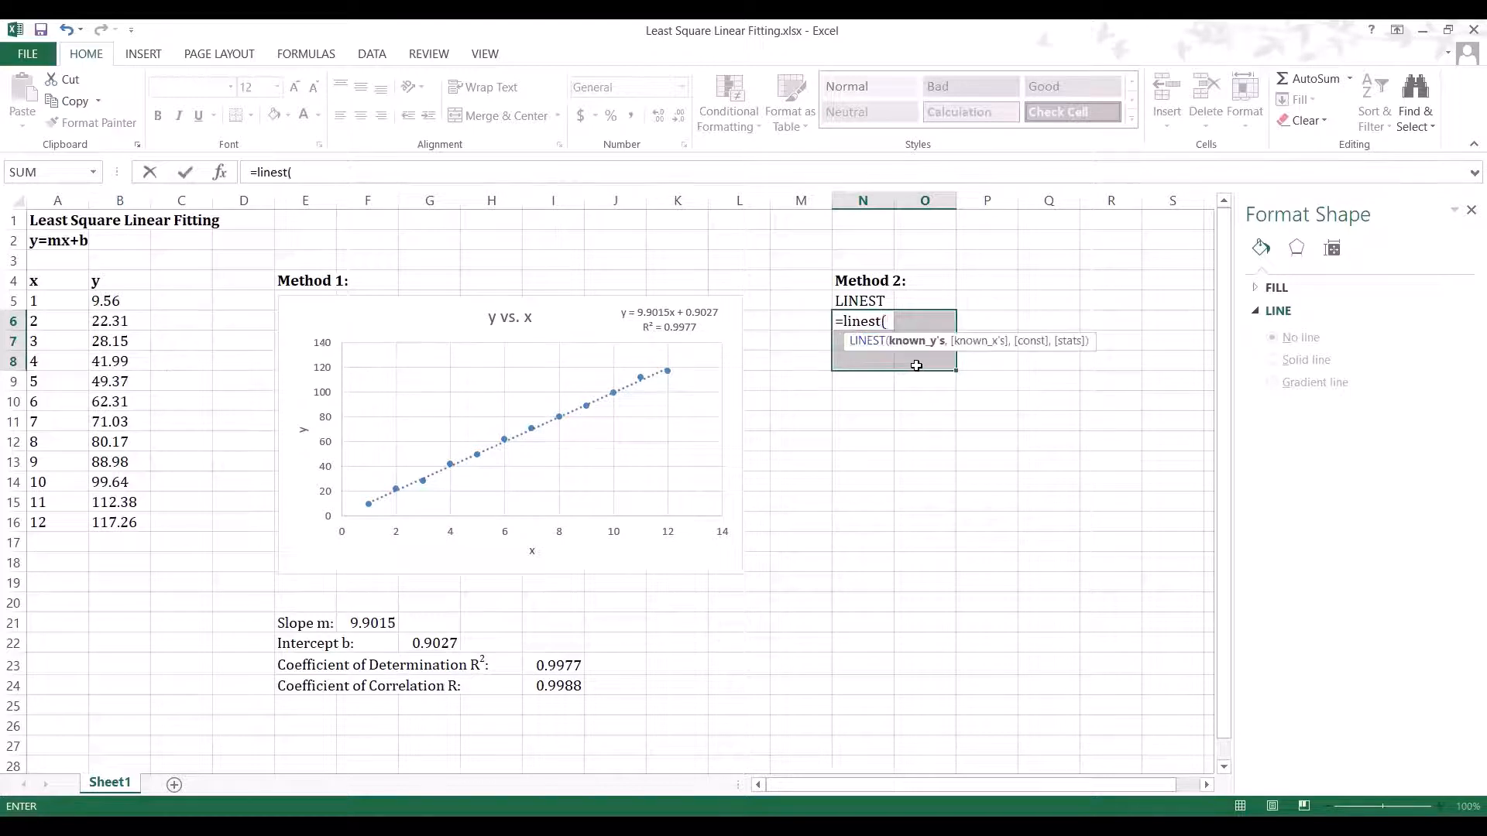
{"action": "left_click_drag", "start_coordinate": [101, 302], "coordinate": [111, 522]}
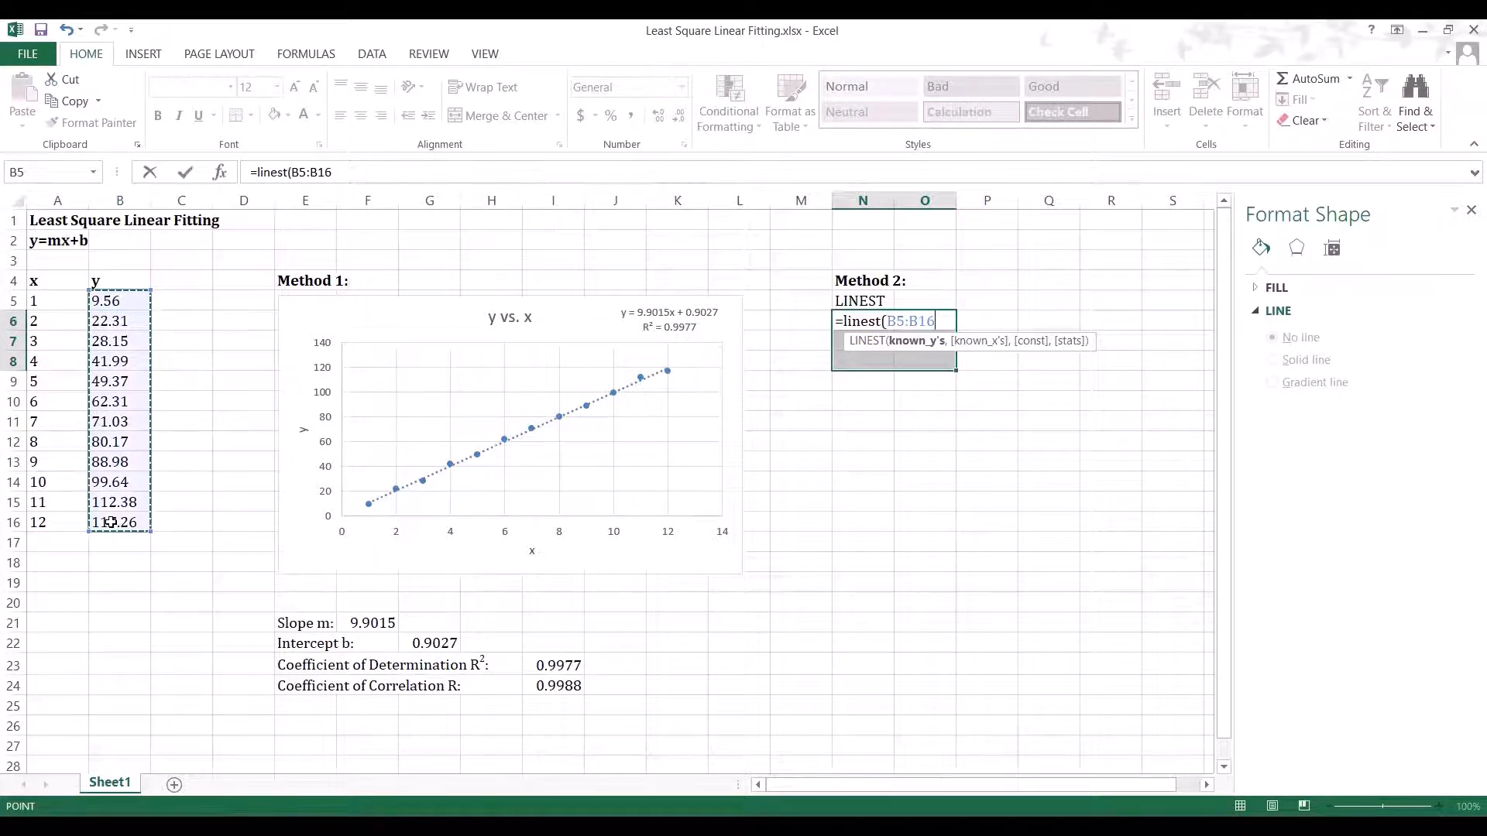
{"action": "type", "text": ","}
{"action": "left_click", "coordinate": [54, 303]}
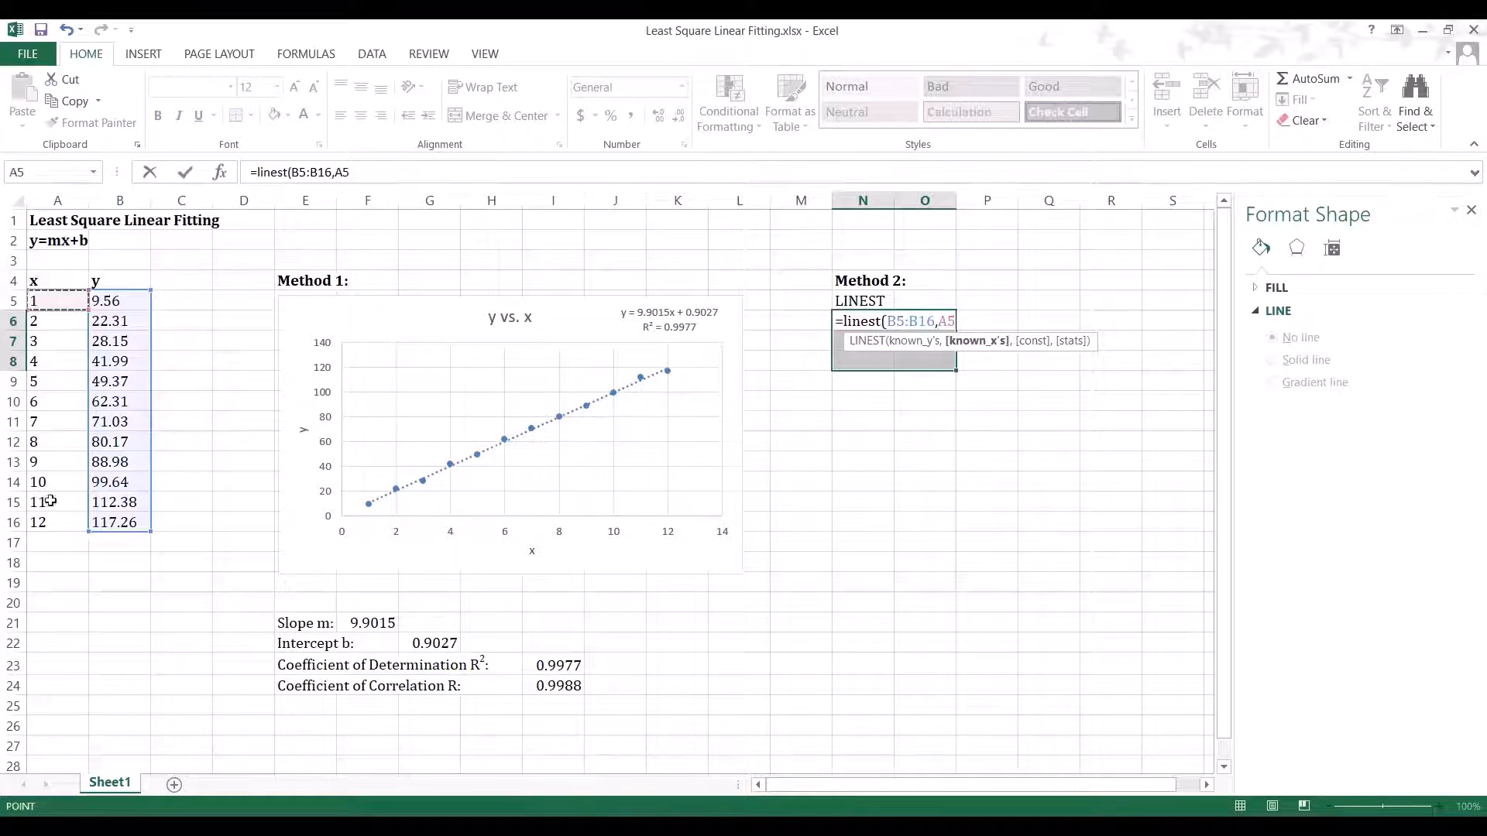
{"action": "left_click_drag", "start_coordinate": [50, 502], "coordinate": [52, 525]}
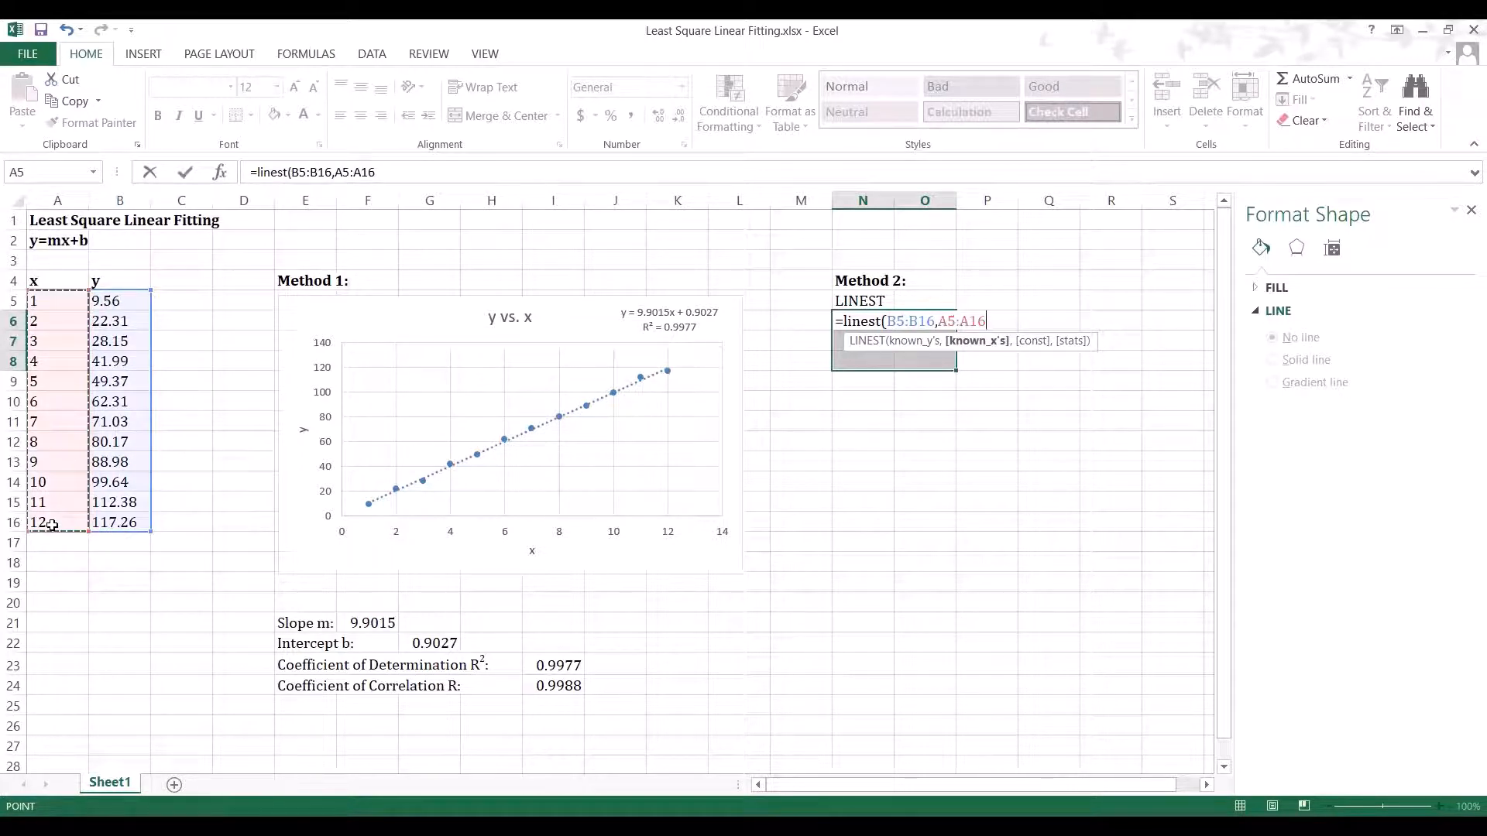
Step: Set the LINEST const and stats arguments to TRUE and commit the formula as an array over N6:O8
{"action": "type", "text": ","}
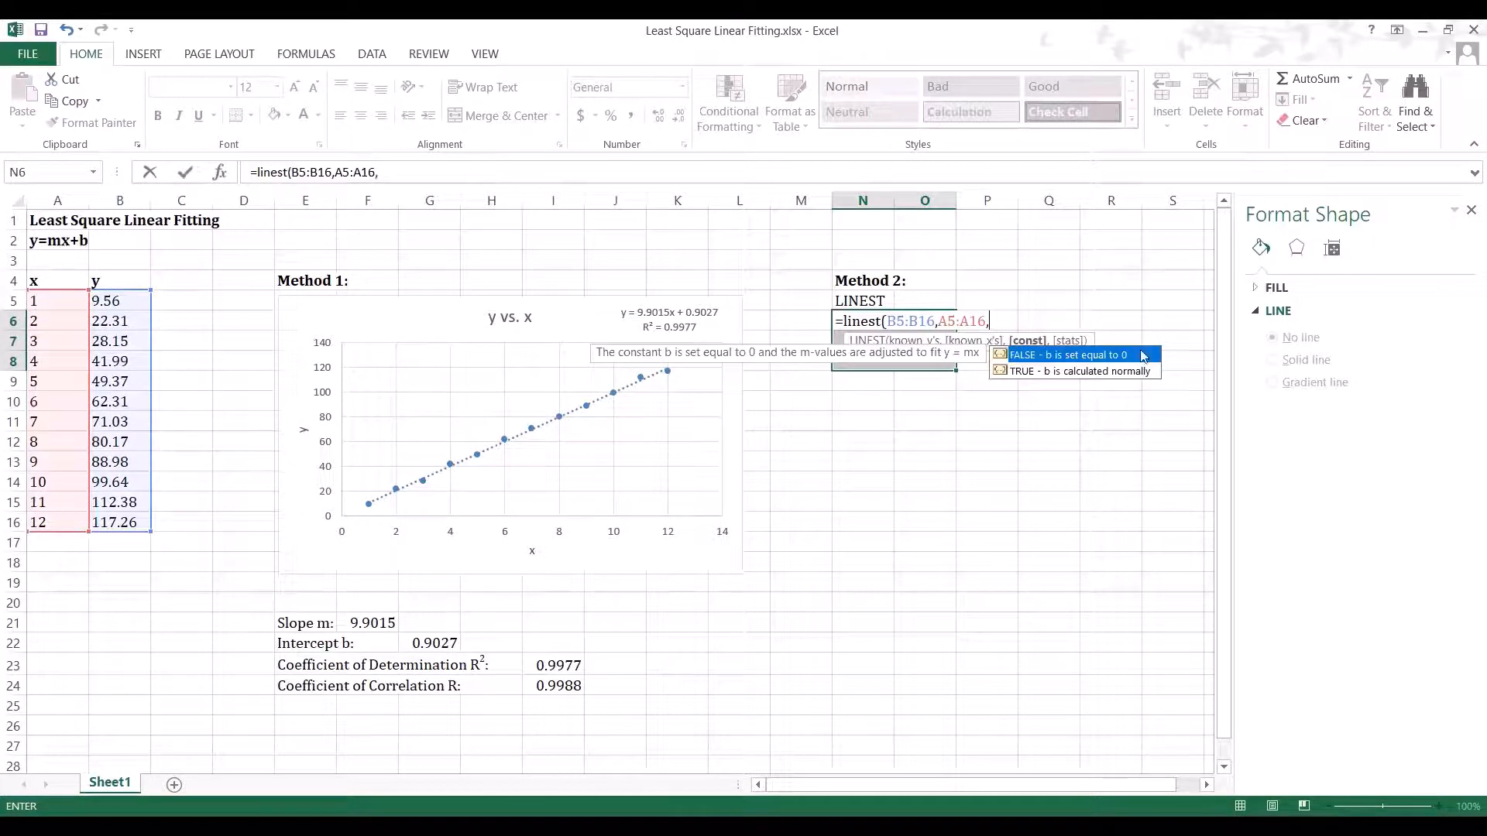
{"action": "double_click", "coordinate": [1100, 373]}
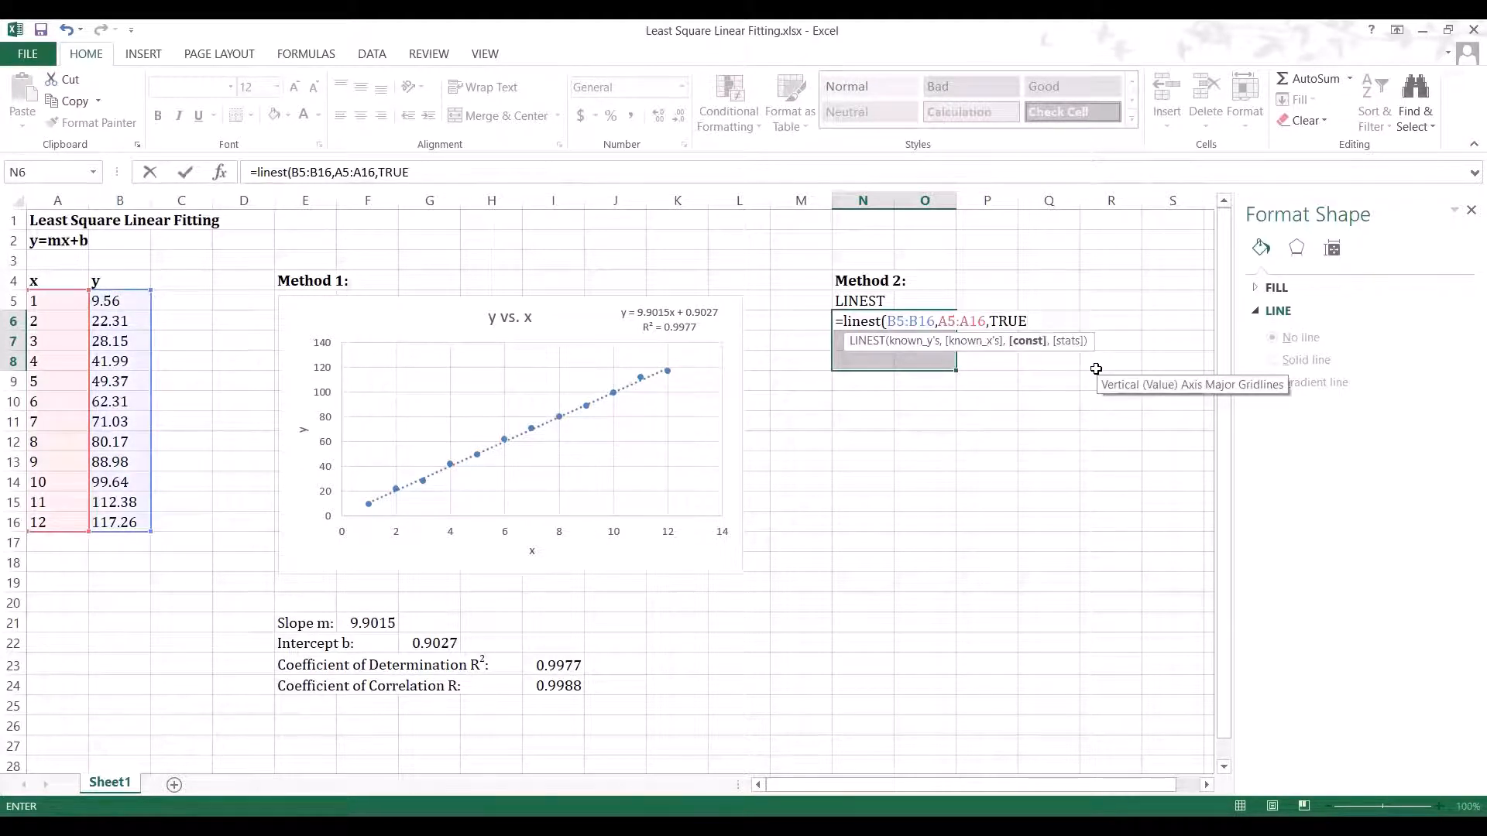
{"action": "type", "text": ","}
{"action": "double_click", "coordinate": [1096, 361]}
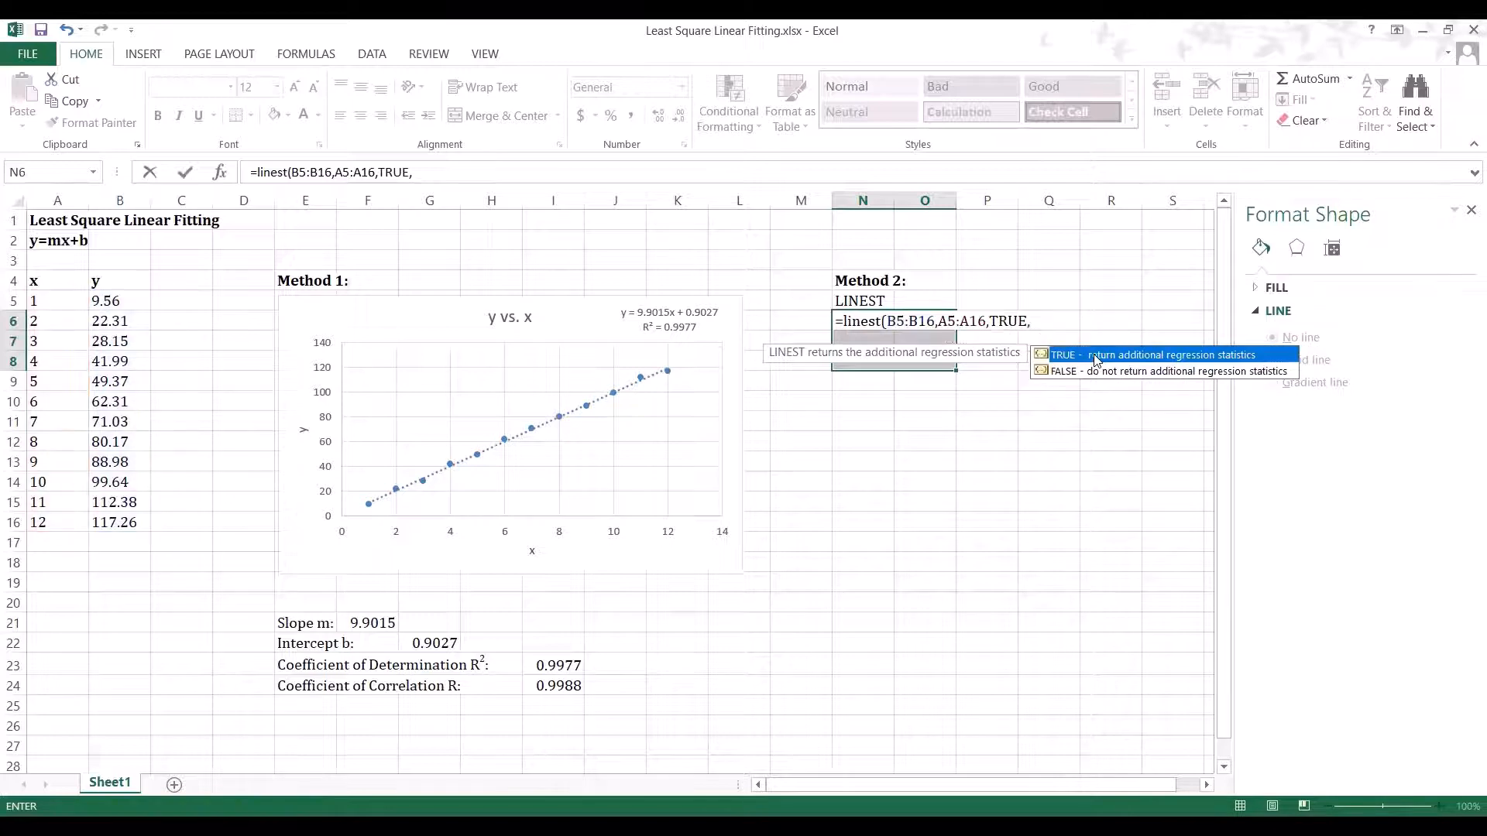
{"action": "double_click", "coordinate": [1096, 358]}
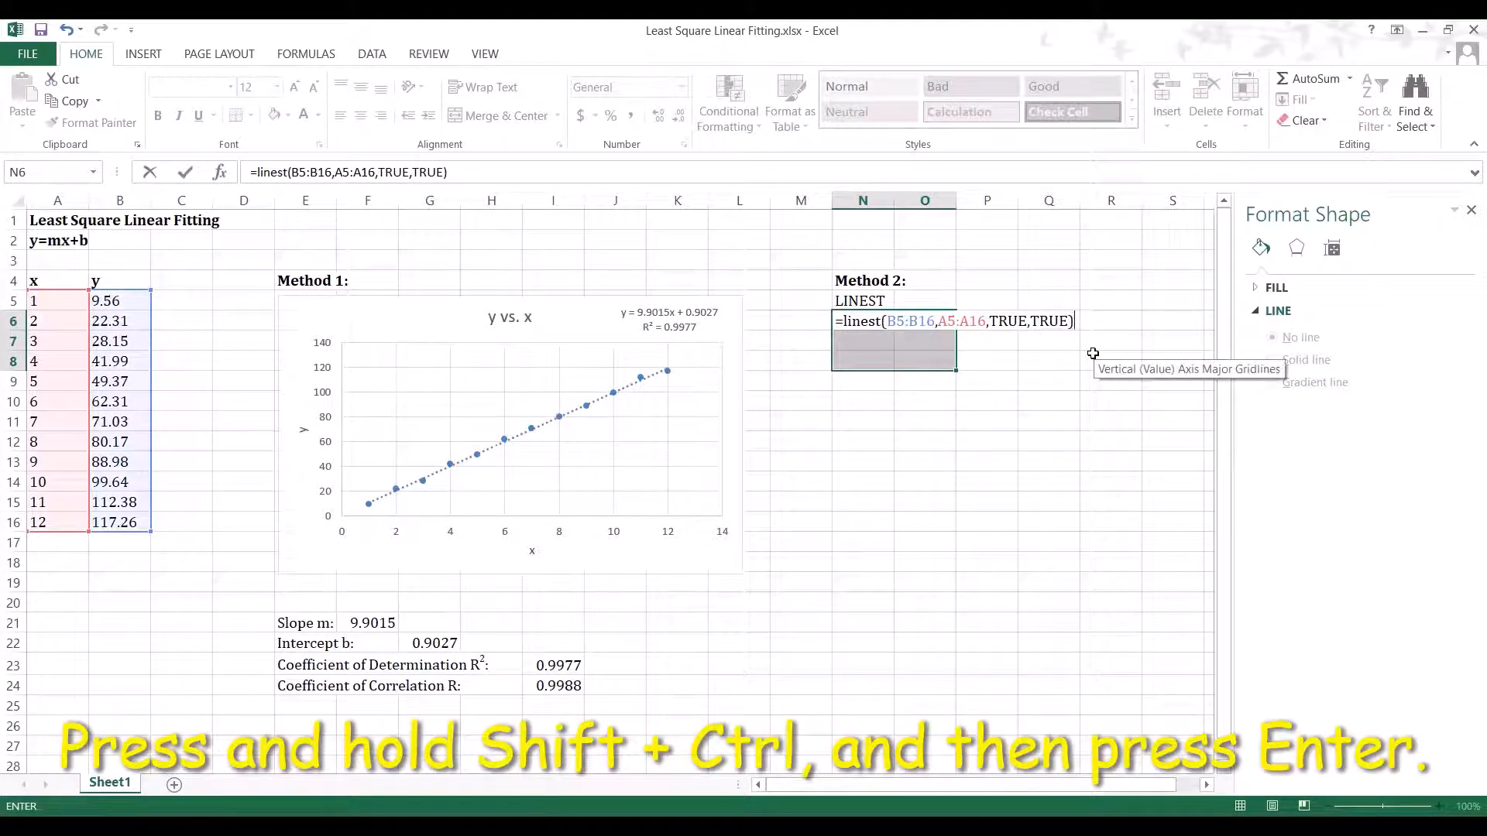
{"action": "key", "text": "ctrl+shift+Return"}
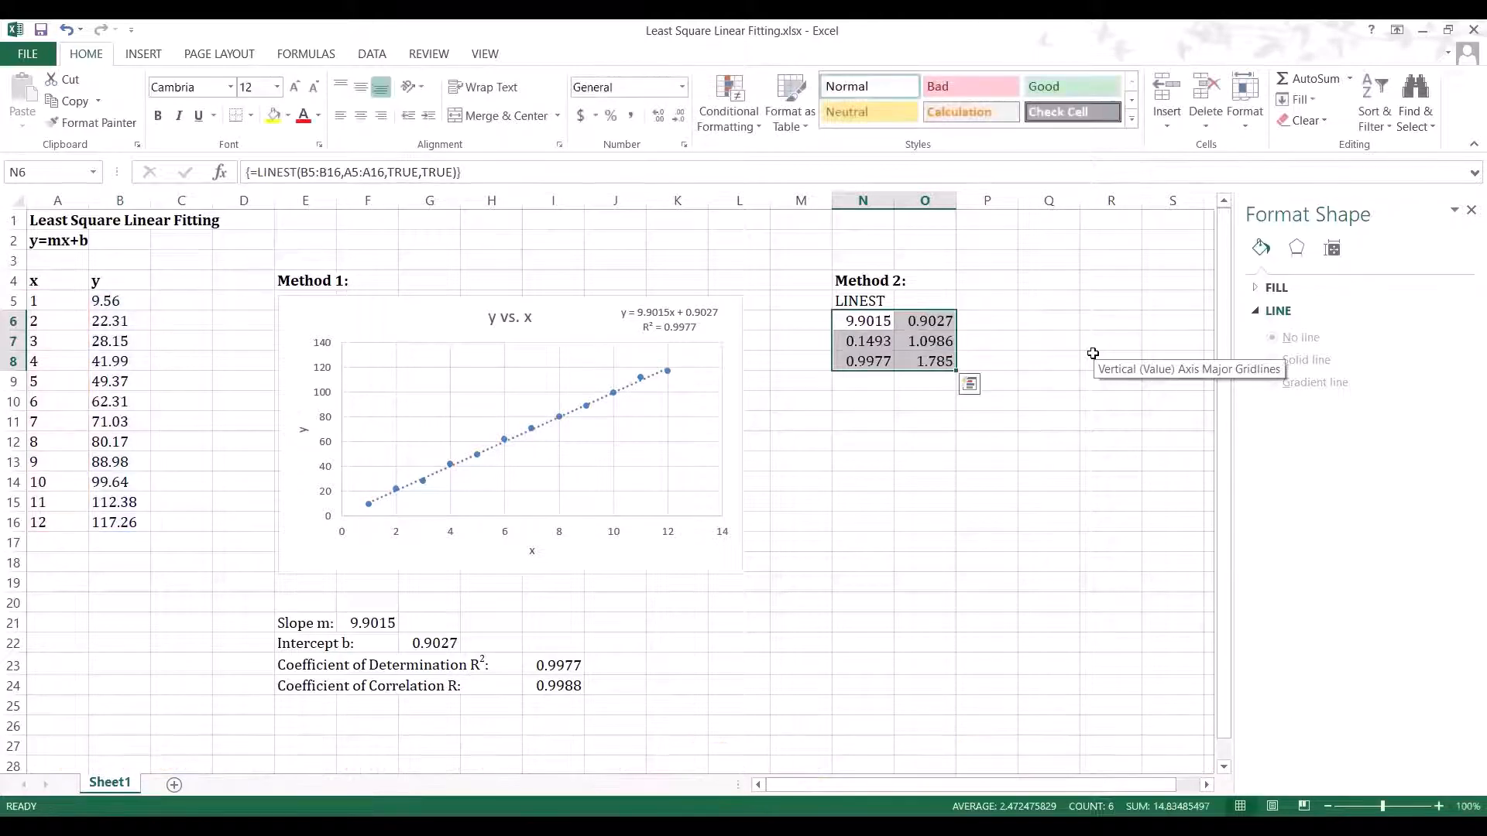
Step: Enter the label "Slope m:" in cell N11 and the value 9.9015 in O11
{"action": "left_click", "coordinate": [865, 422]}
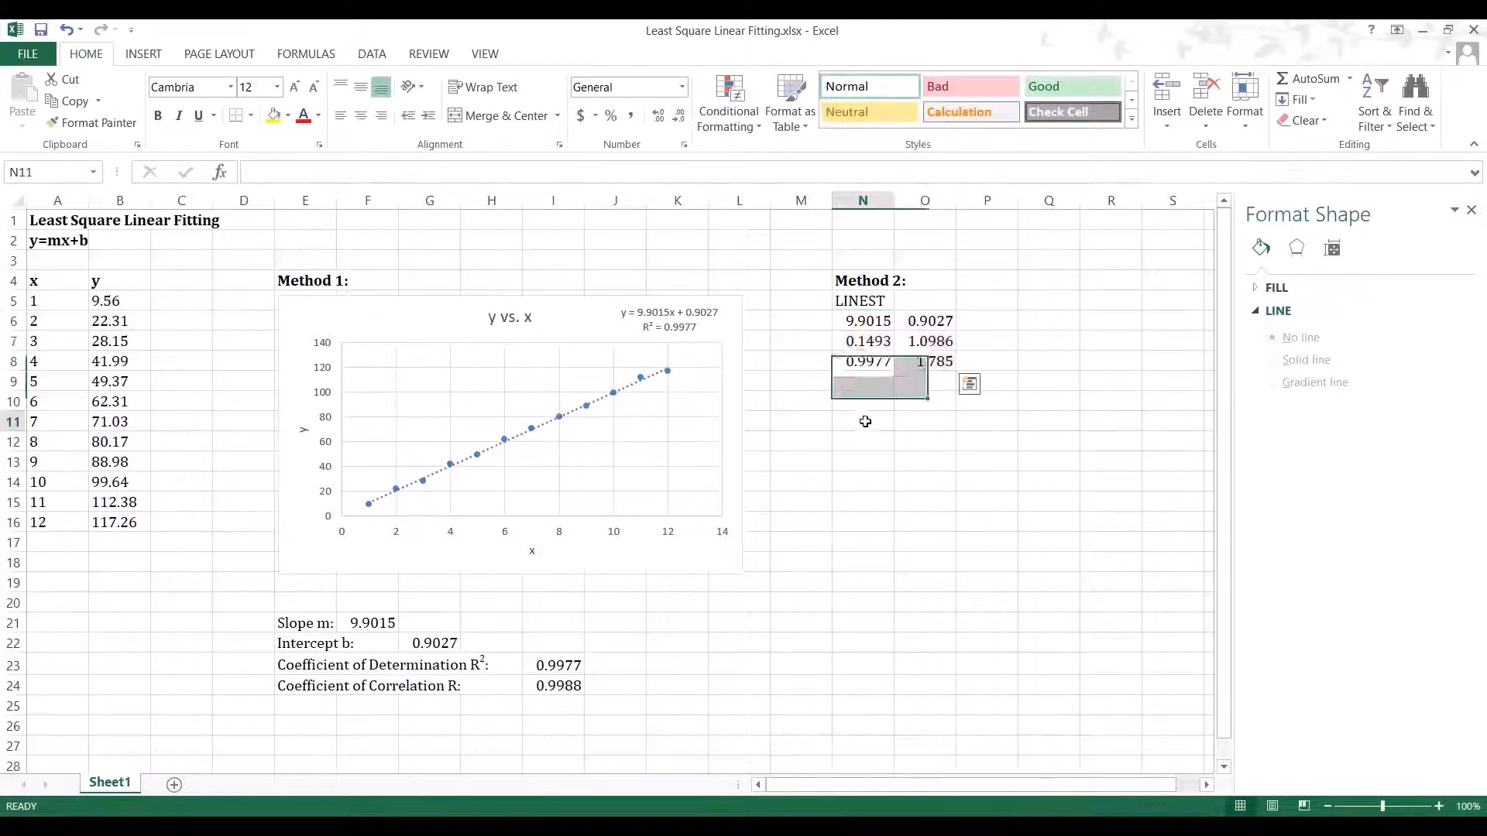
{"action": "type", "text": "Slope"}
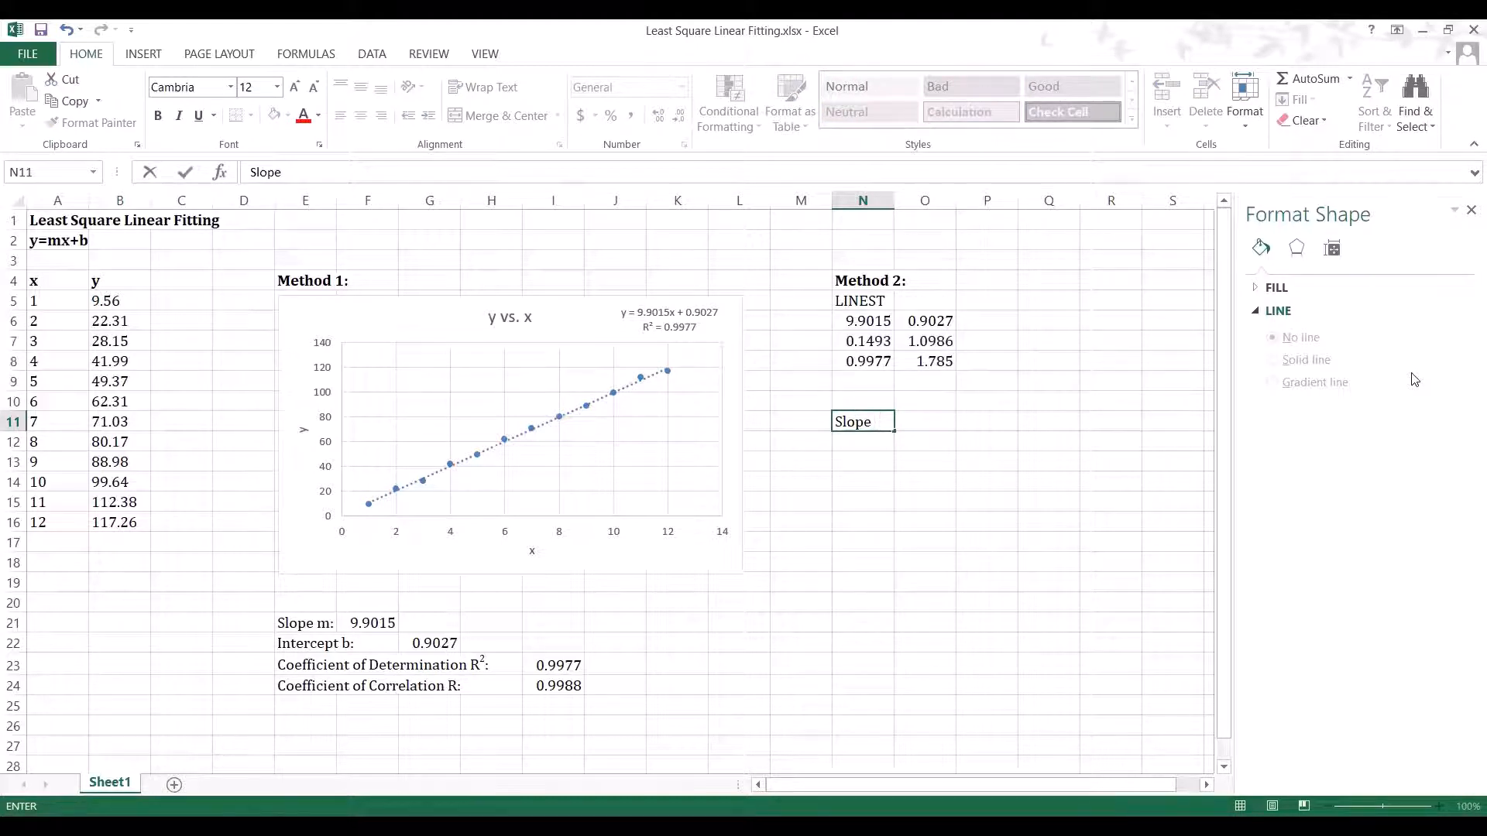
{"action": "type", "text": " m:"}
{"action": "key", "text": "Tab"}
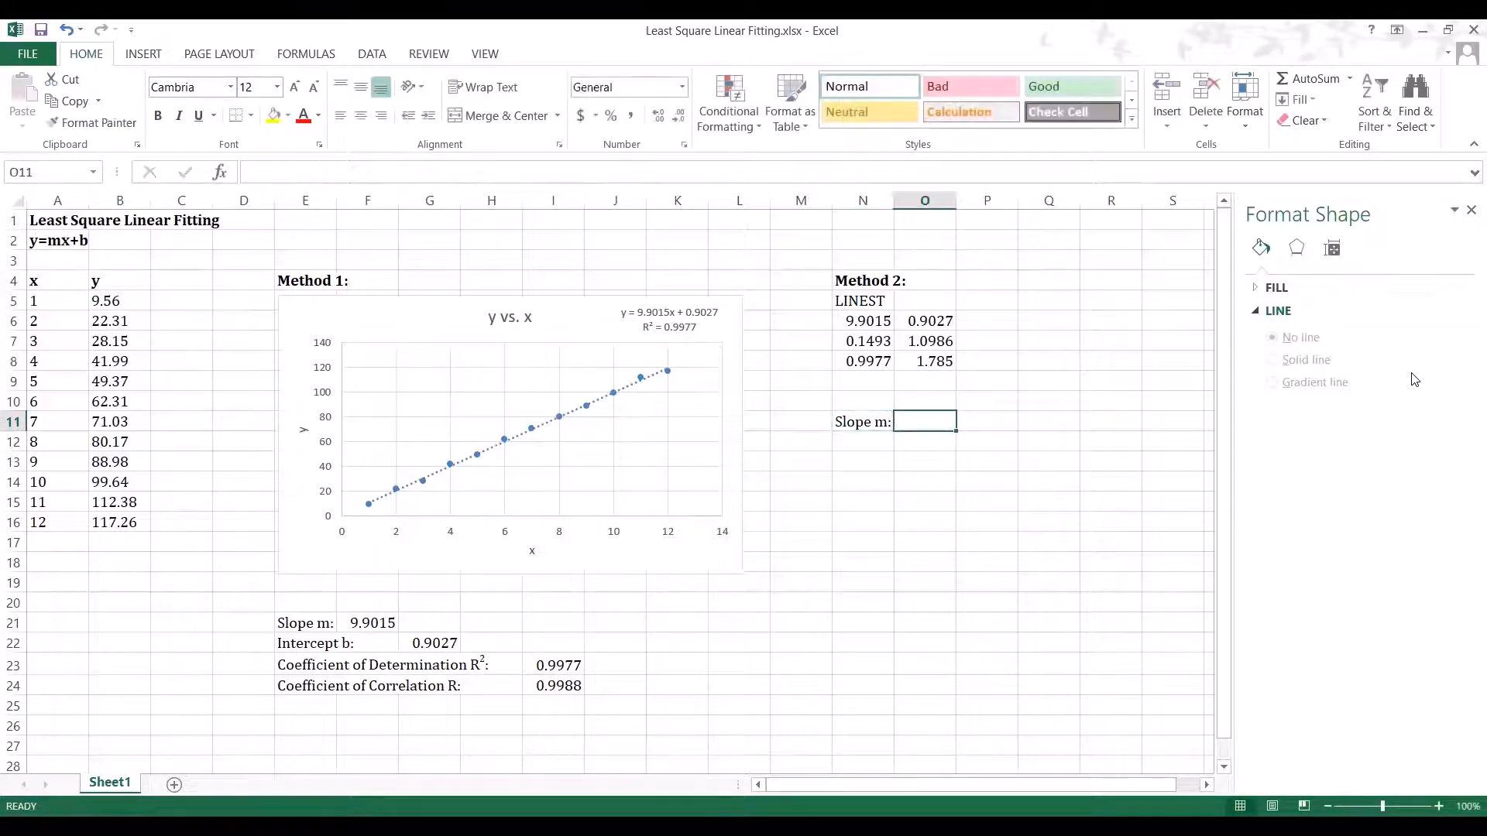
{"action": "type", "text": "9.9"}
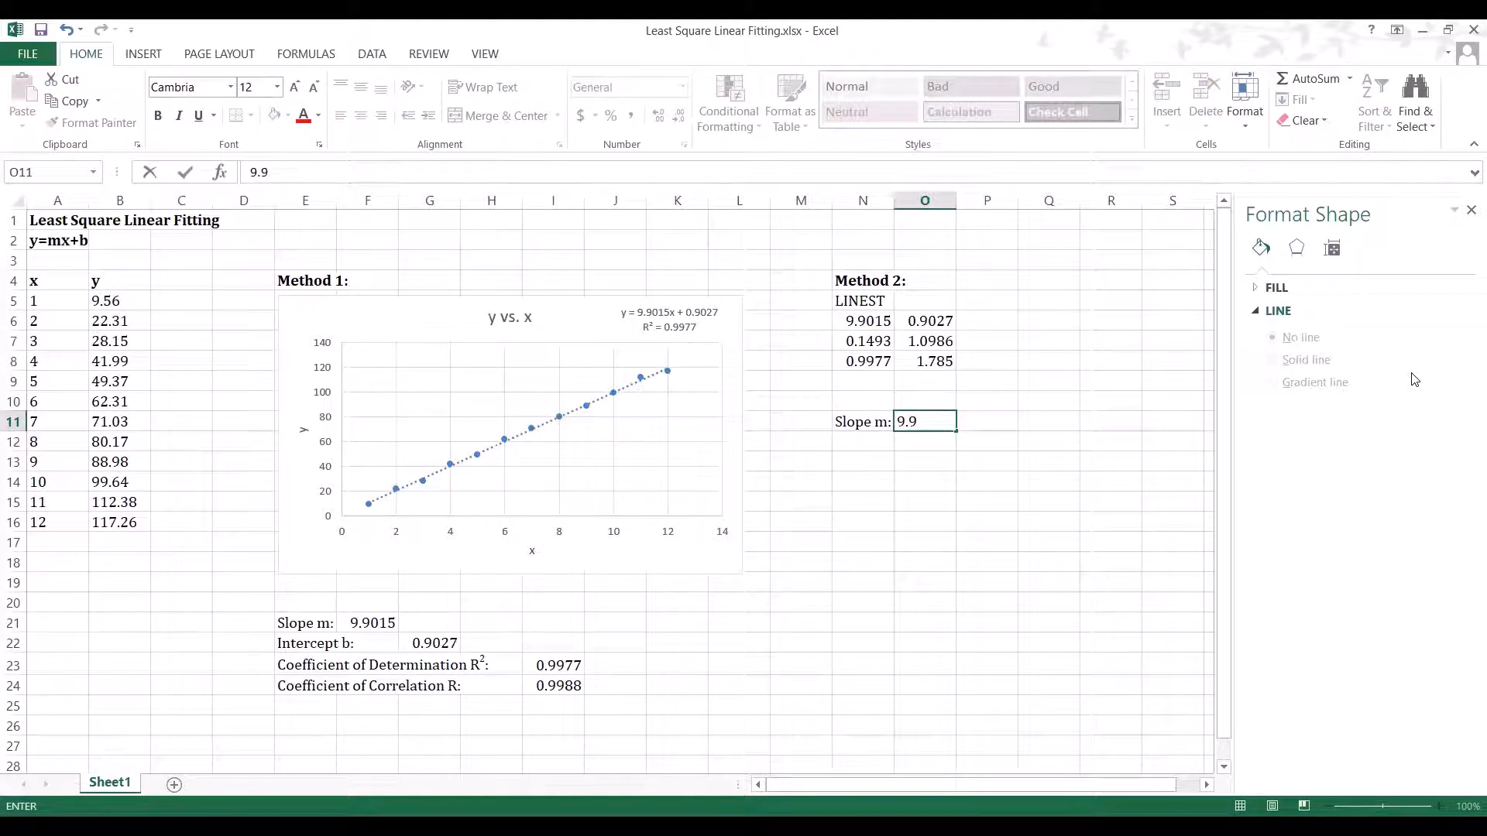
{"action": "type", "text": "015"}
{"action": "key", "text": "Return"}
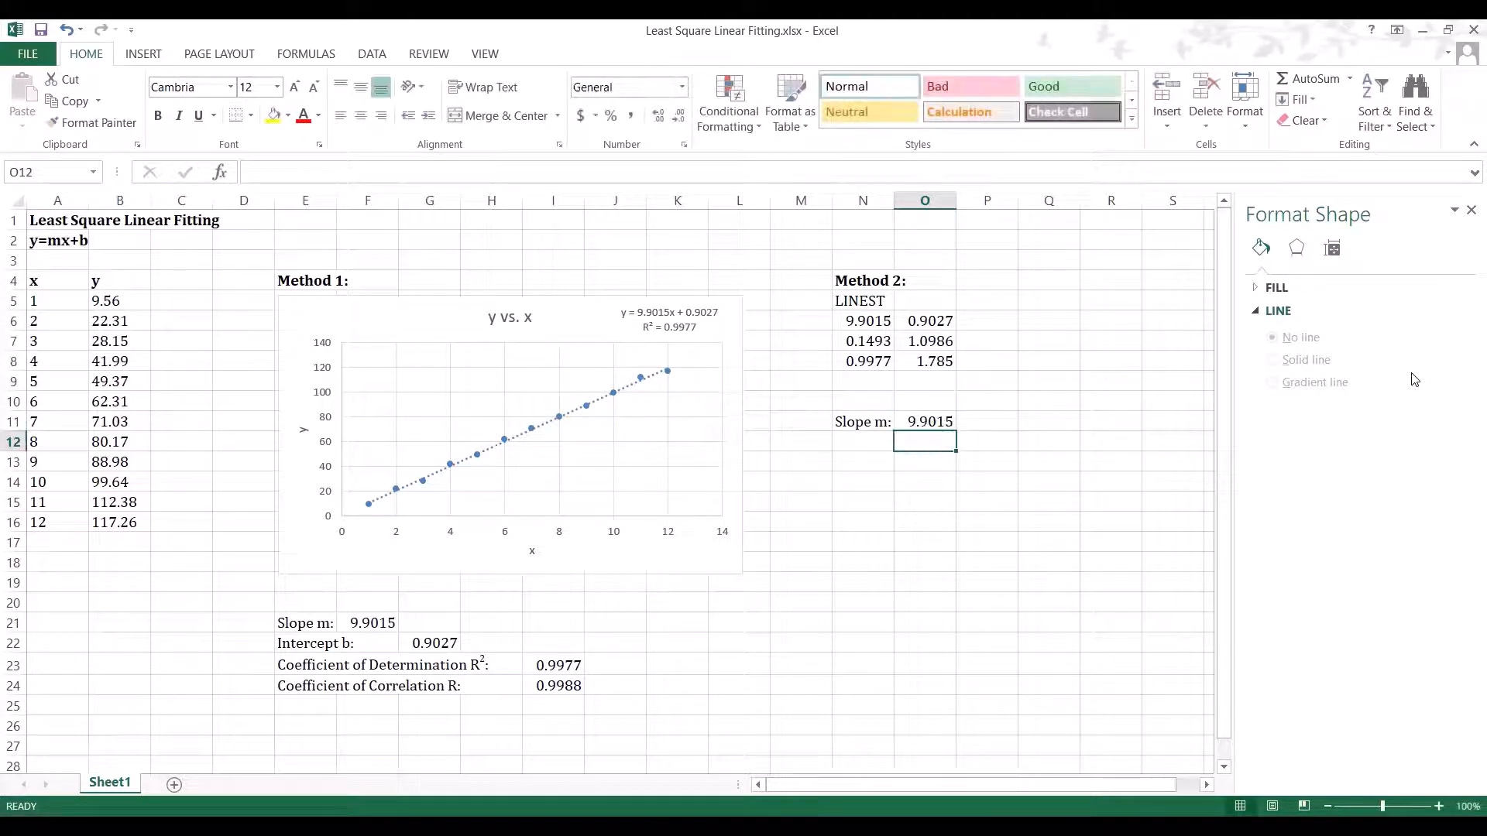
Step: Enter the label "Intercept b:" in cell N12 and the value 0.9027 in P12
{"action": "type", "text": "In"}
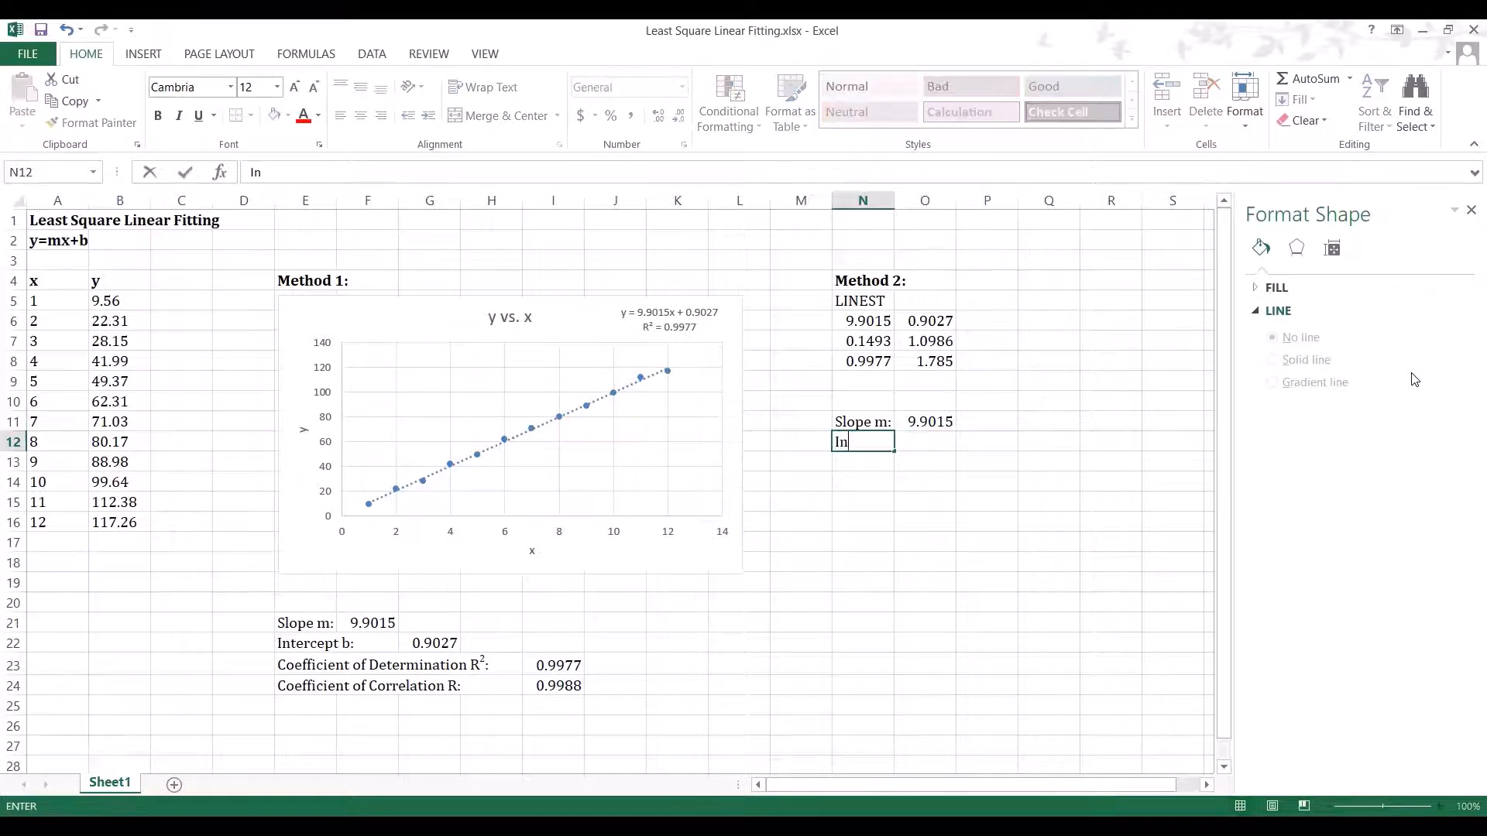
{"action": "type", "text": "tercept b:"}
{"action": "key", "text": "Tab"}
{"action": "key", "text": "Tab"}
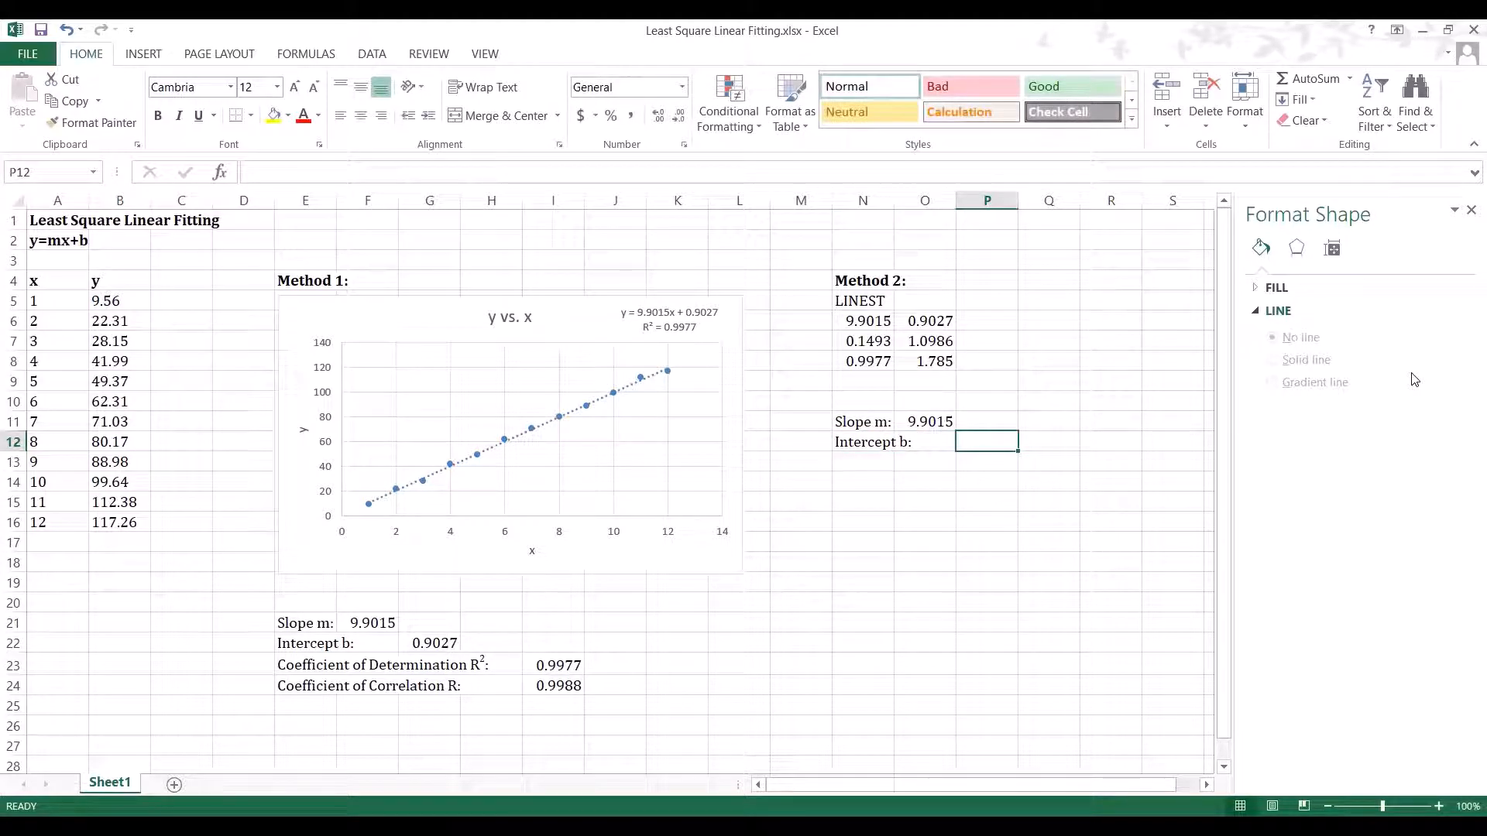
{"action": "type", "text": "0.9"}
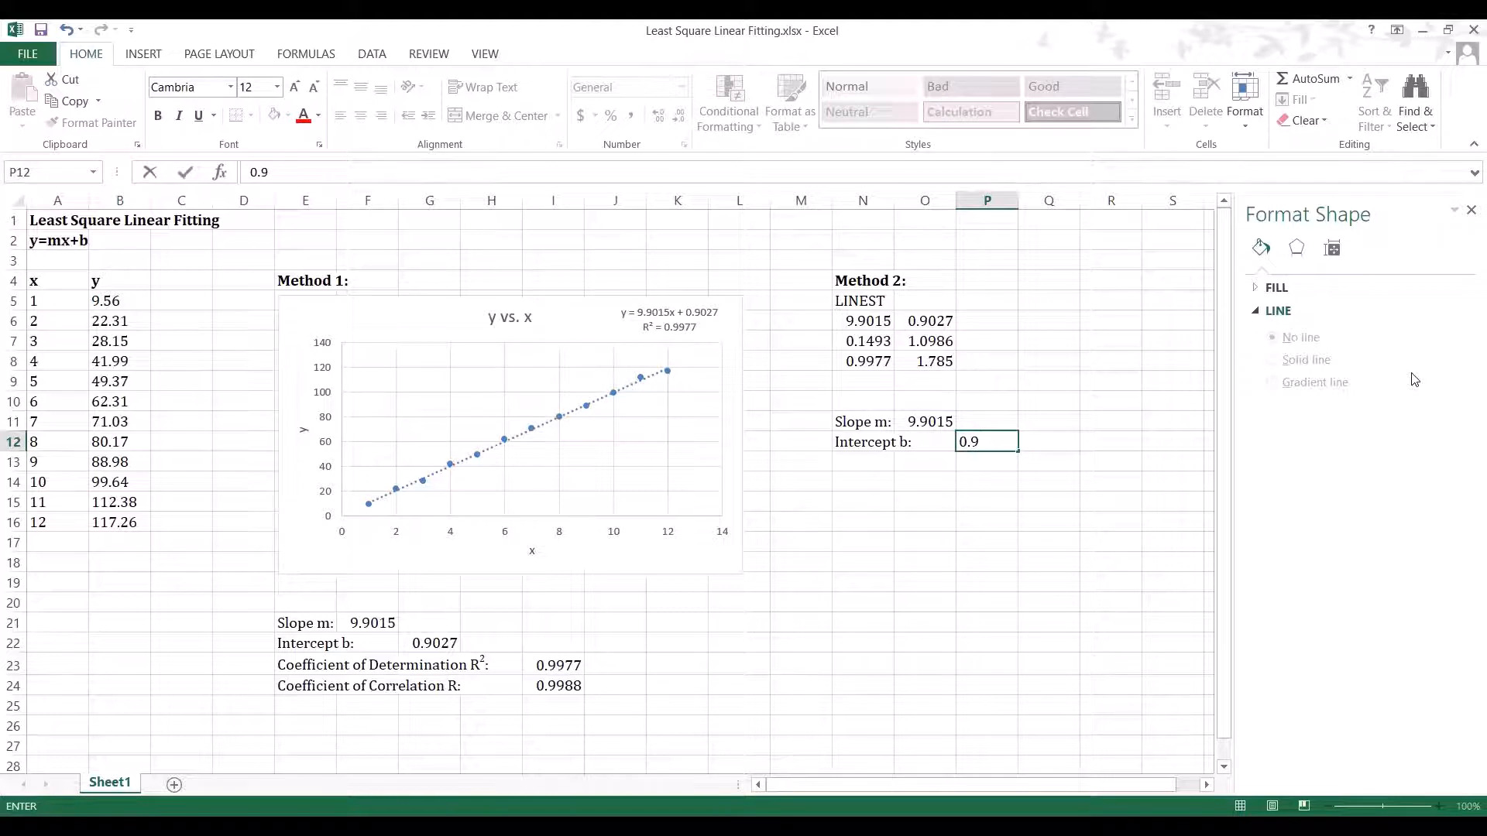
{"action": "type", "text": "027"}
{"action": "key", "text": "Return"}
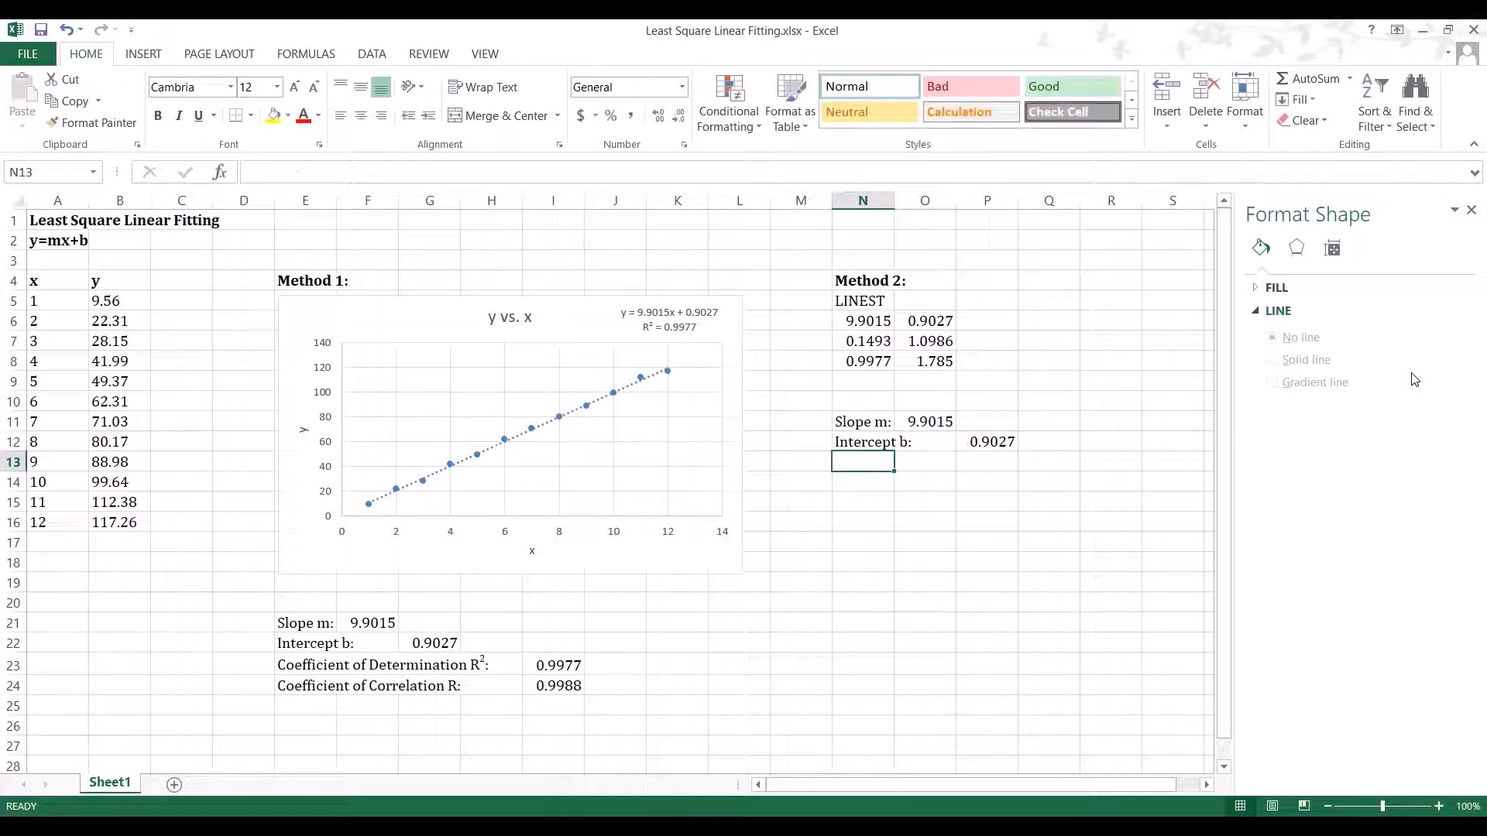
Step: Enter the label "Standard Error for m:" in cell N13 and the value 0.1493 in Q13
{"action": "type", "text": "Stan"}
{"action": "type", "text": "d "}
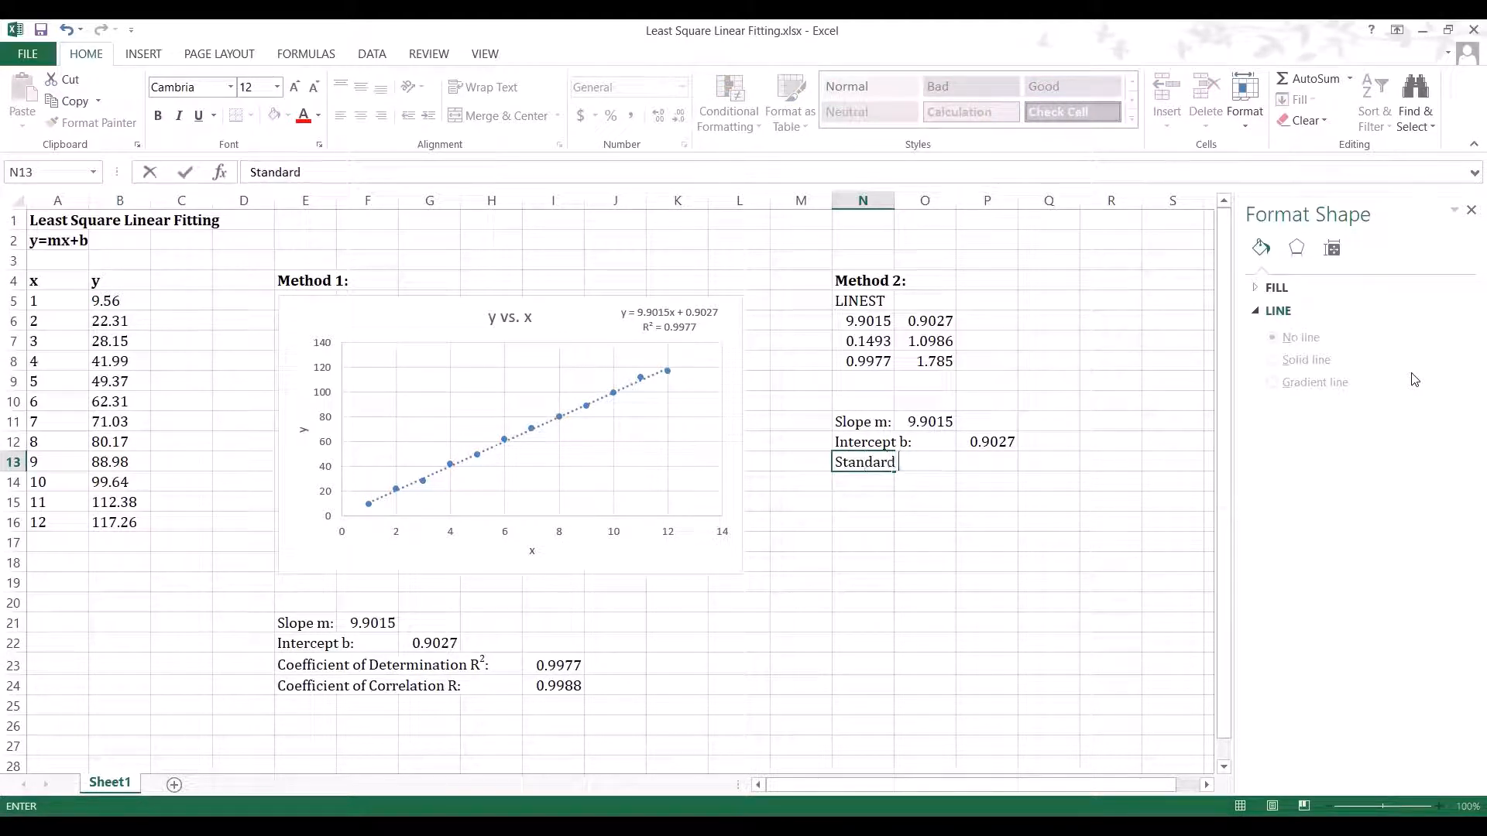
{"action": "type", "text": "Error for m"}
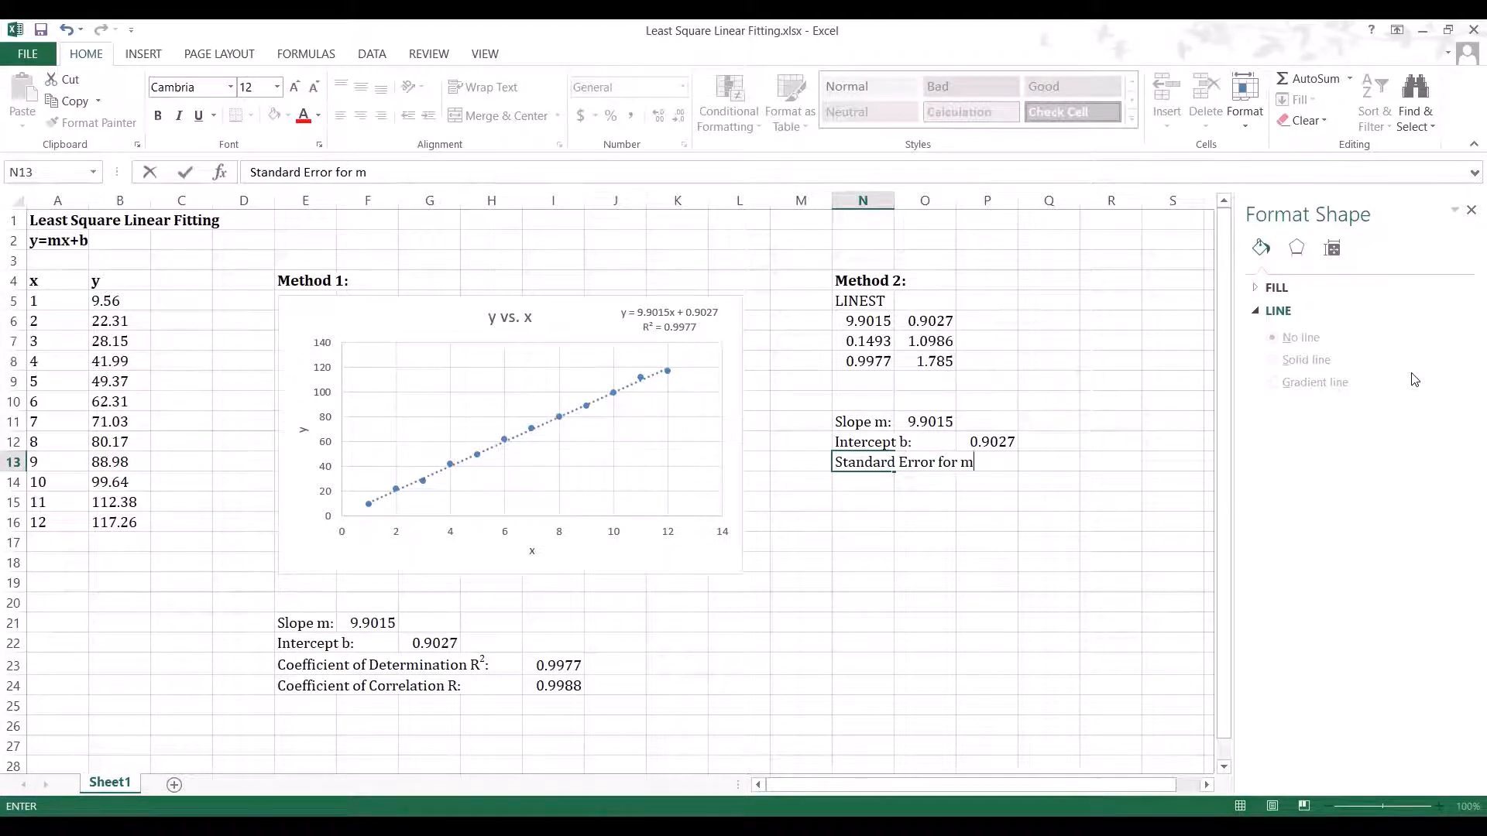
{"action": "type", "text": ":"}
{"action": "key", "text": "Tab"}
{"action": "key", "text": "Tab"}
{"action": "key", "text": "Tab"}
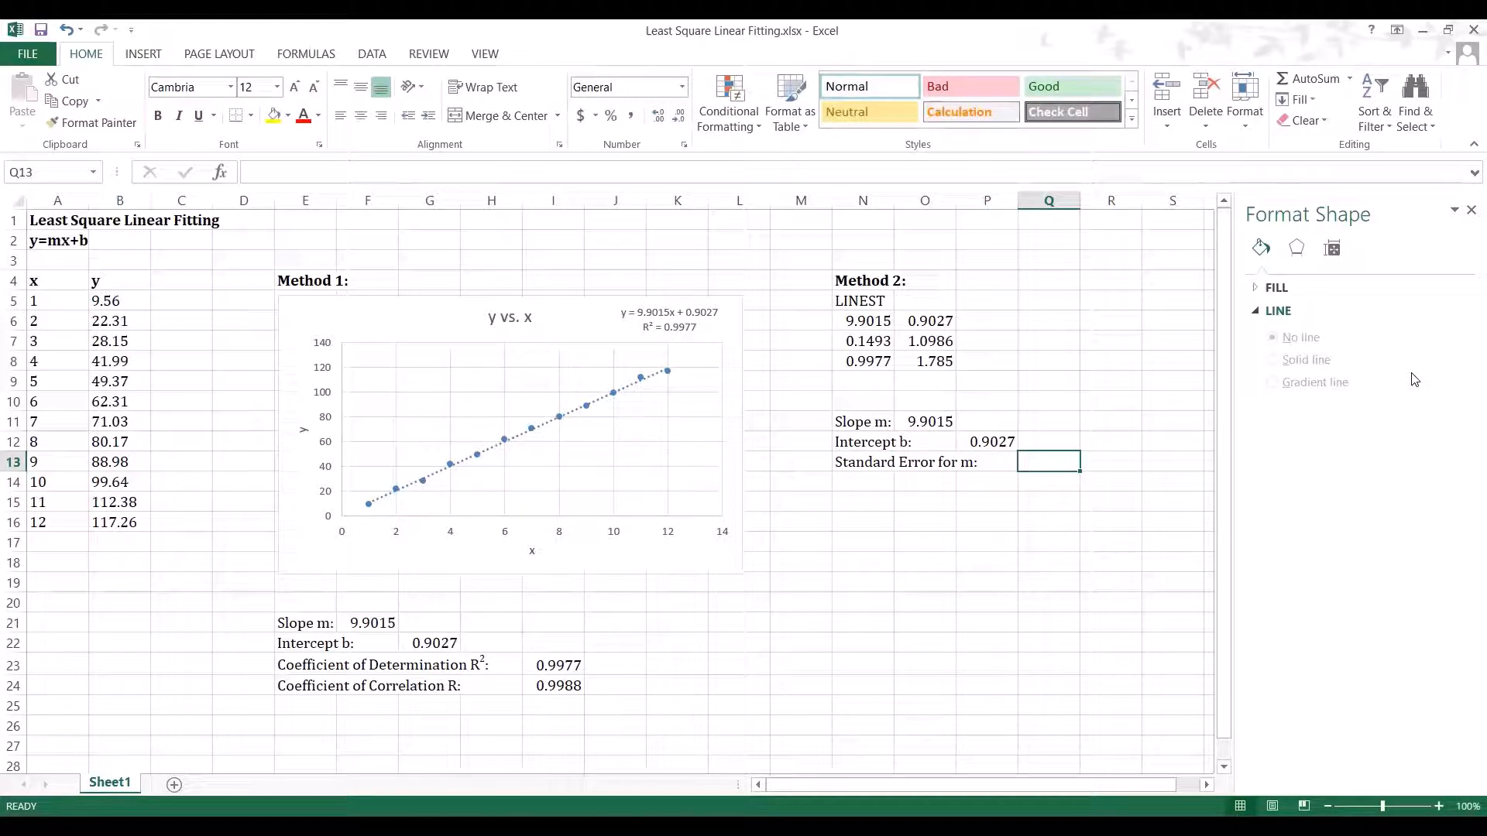
{"action": "type", "text": "0.14"}
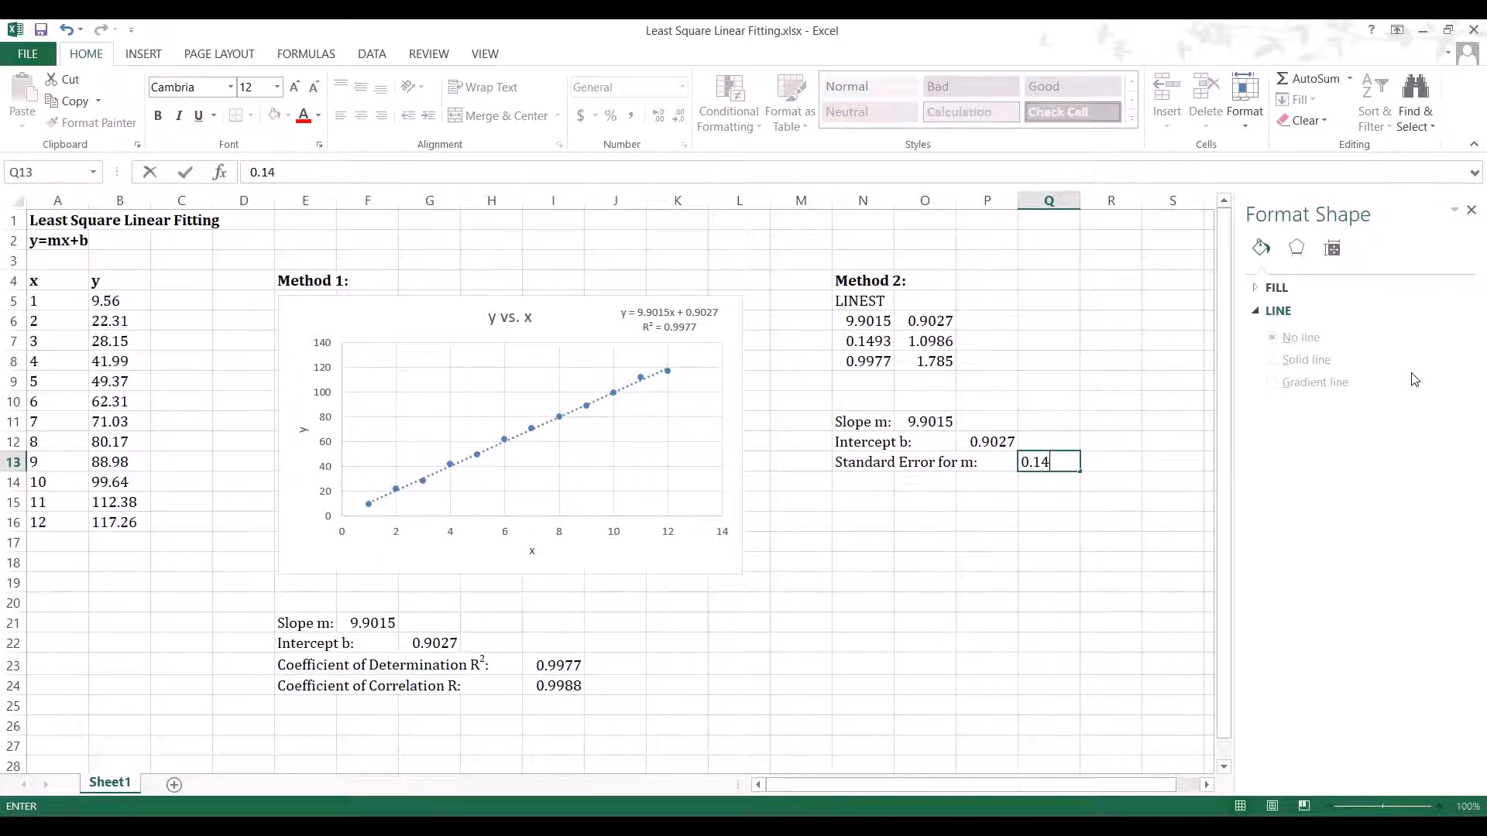
{"action": "type", "text": "93"}
{"action": "key", "text": "Return"}
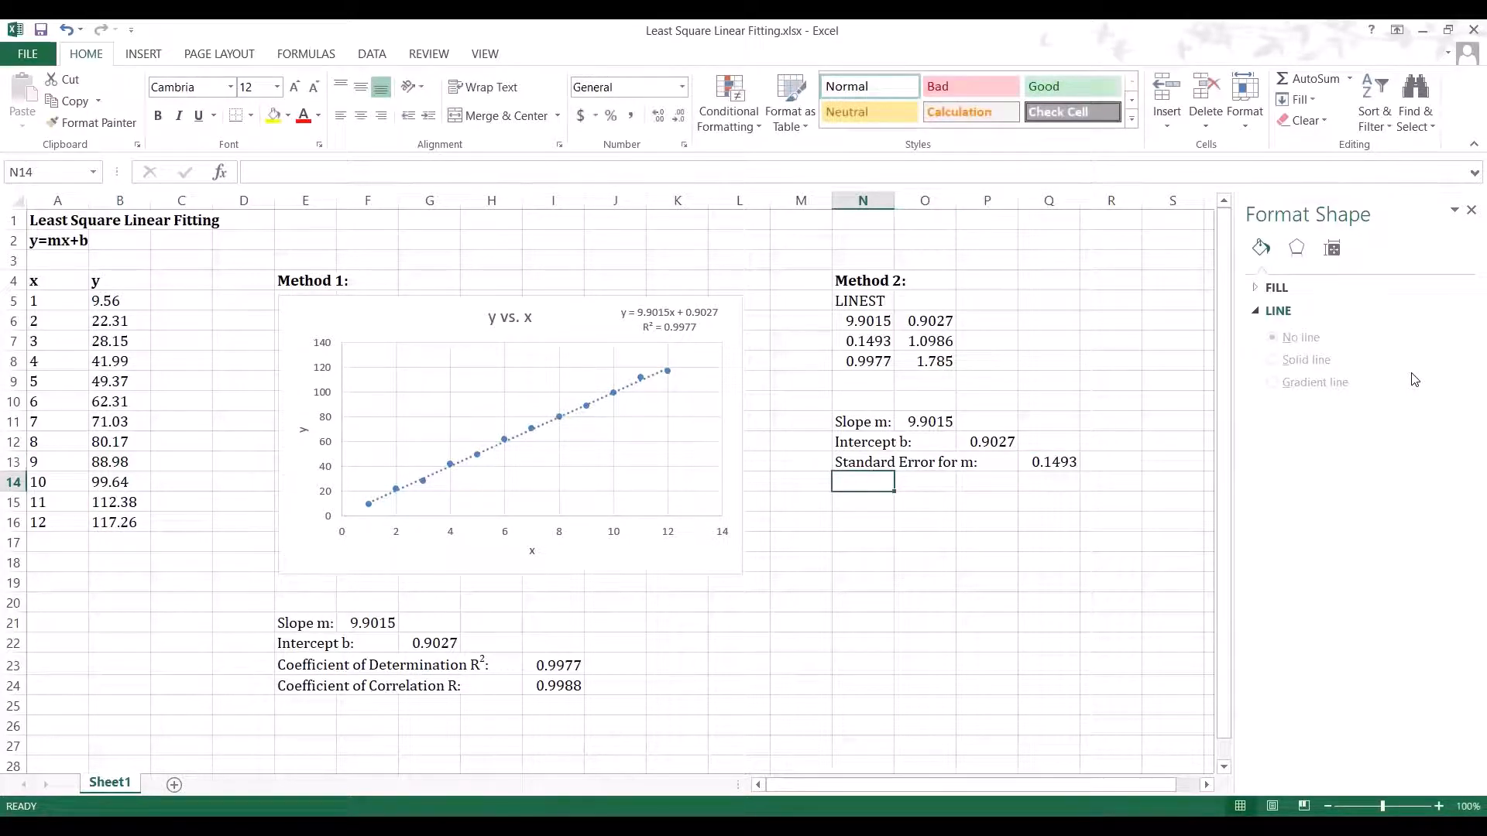
Step: Enter the label "Standard Error for b:" in cell N14 and the value 1.0986 in Q14
{"action": "type", "text": "Standard"}
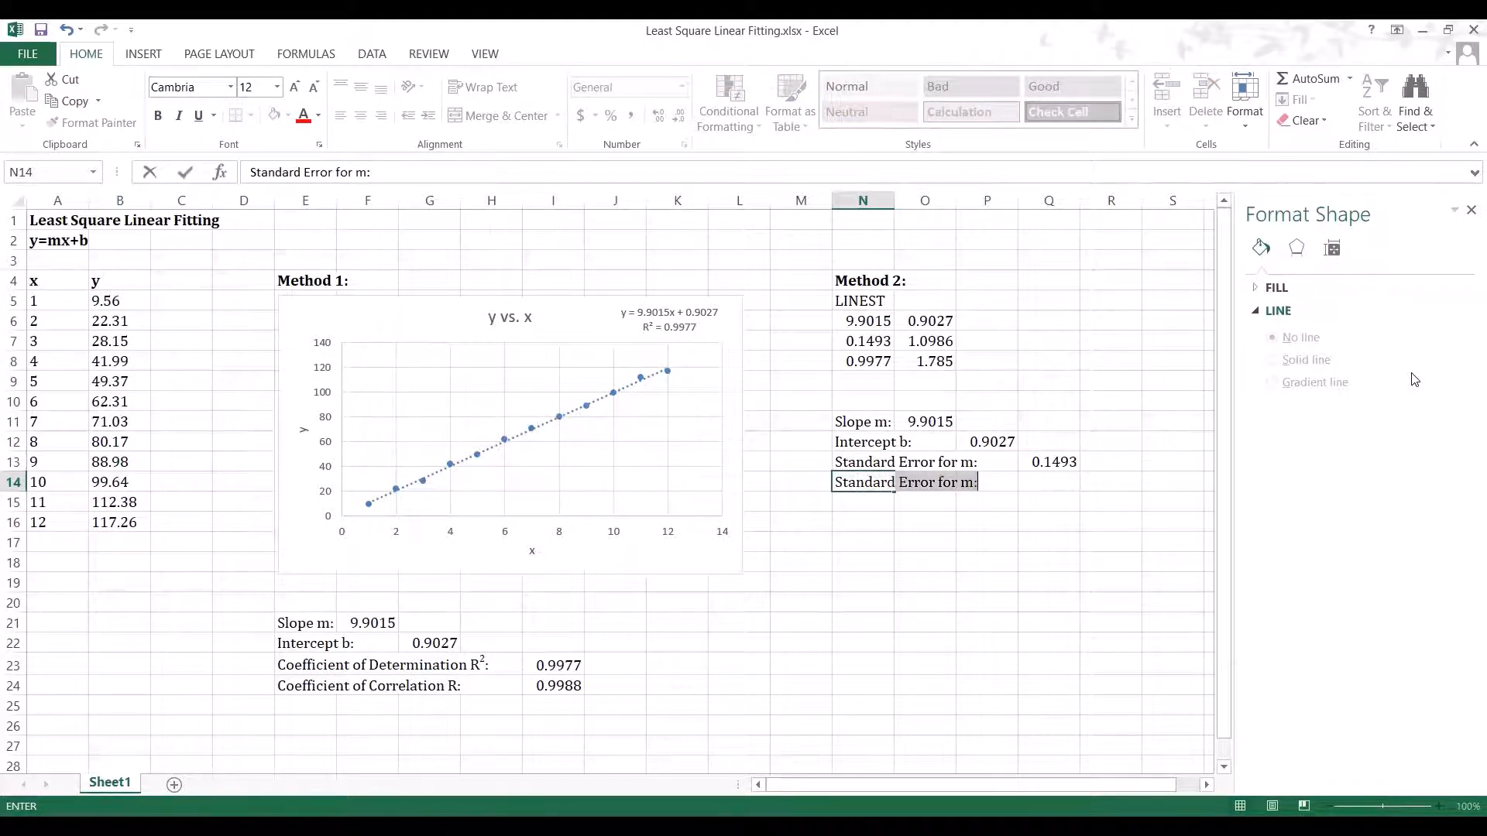
{"action": "type", "text": " Error for "}
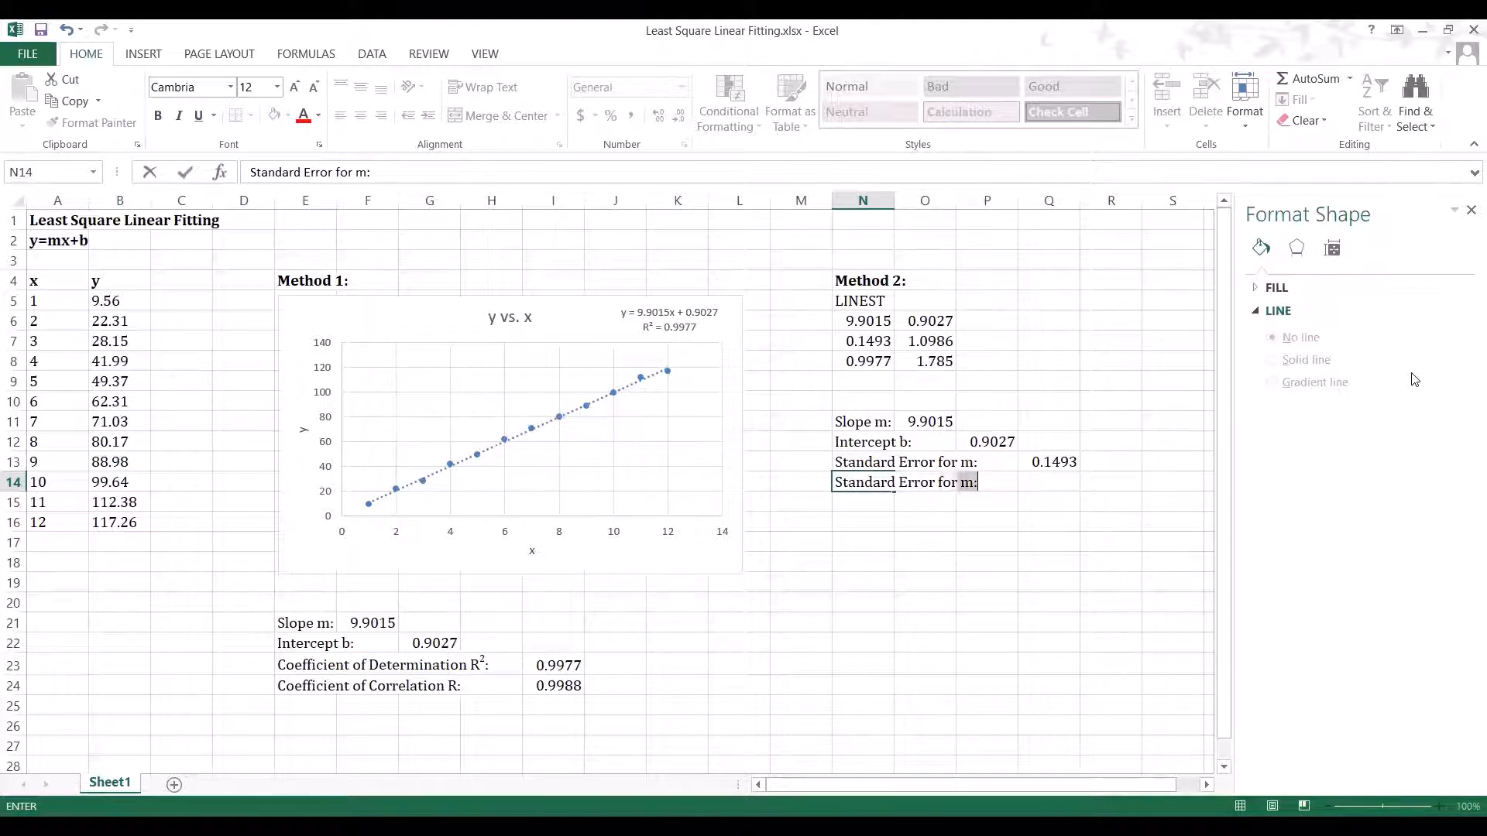
{"action": "type", "text": "b"}
{"action": "key", "text": "Right"}
{"action": "key", "text": "Right"}
{"action": "key", "text": "Right"}
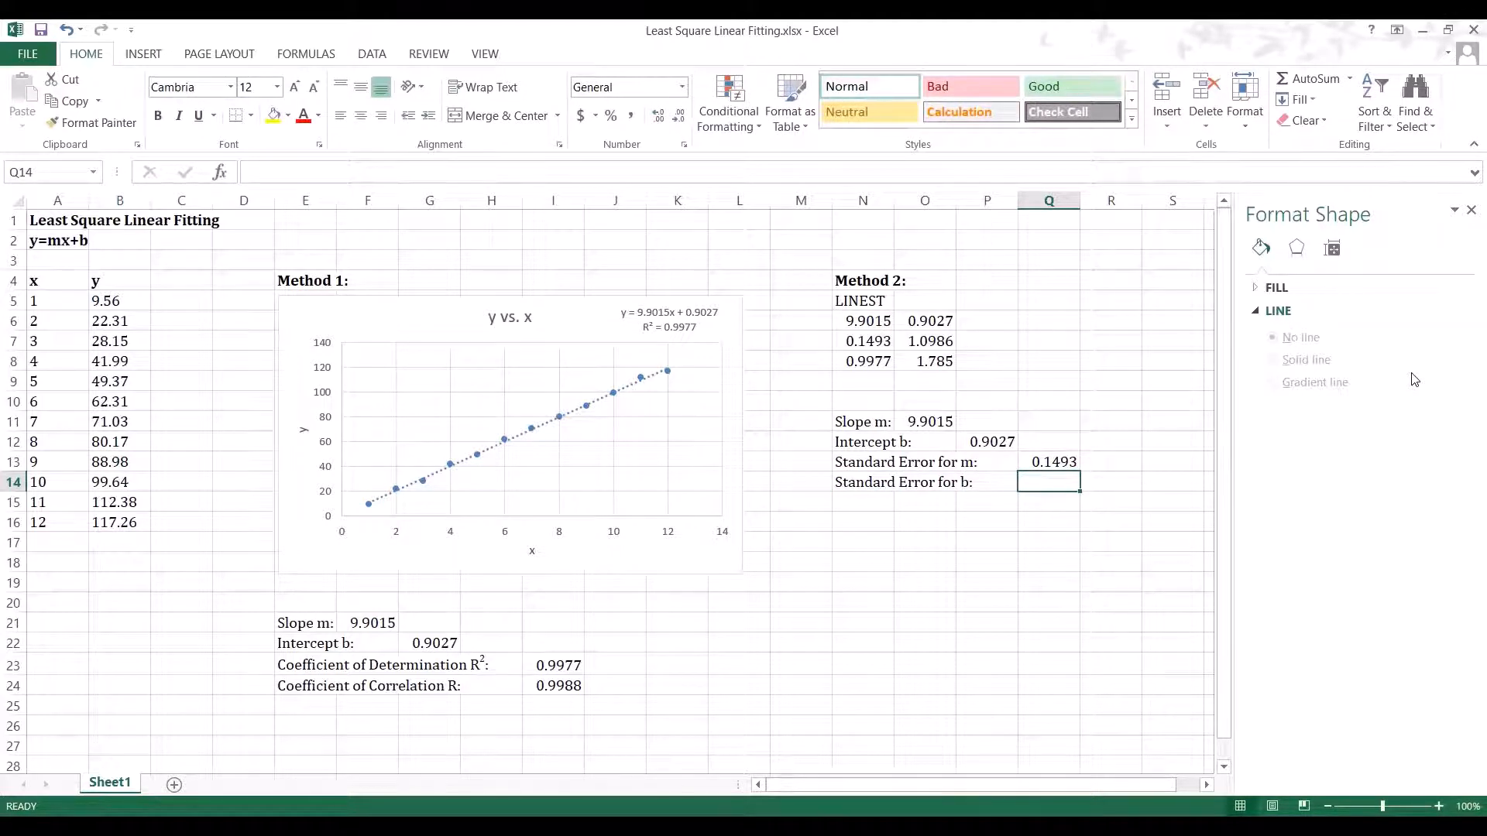
{"action": "type", "text": "1.0"}
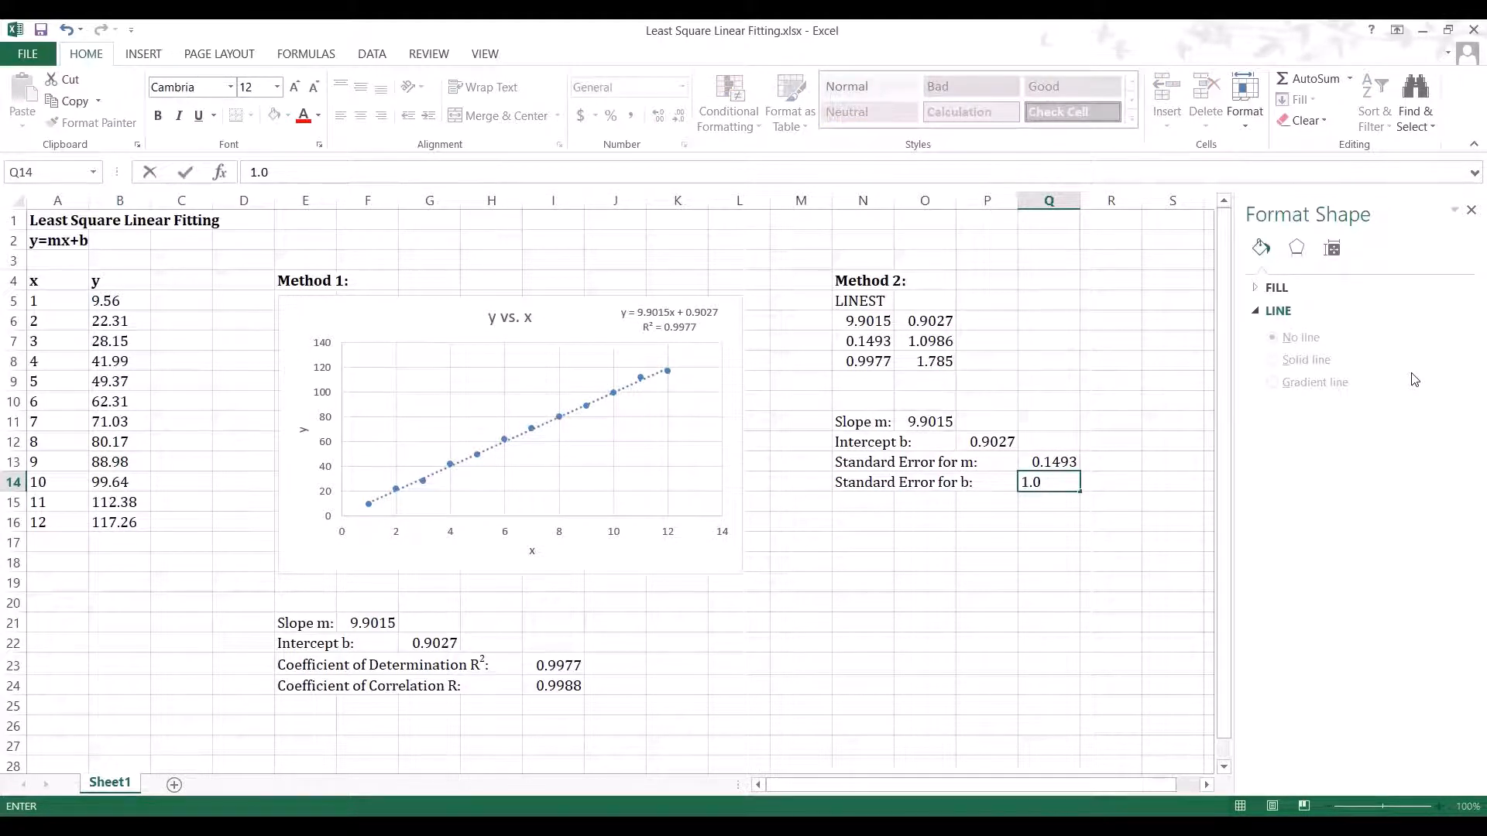
{"action": "type", "text": "986"}
{"action": "key", "text": "Return"}
Step: Begin the label in cell N15 with the text "Coefficient of Determination R"
{"action": "key", "text": "Left"}
{"action": "key", "text": "Left"}
{"action": "key", "text": "Left"}
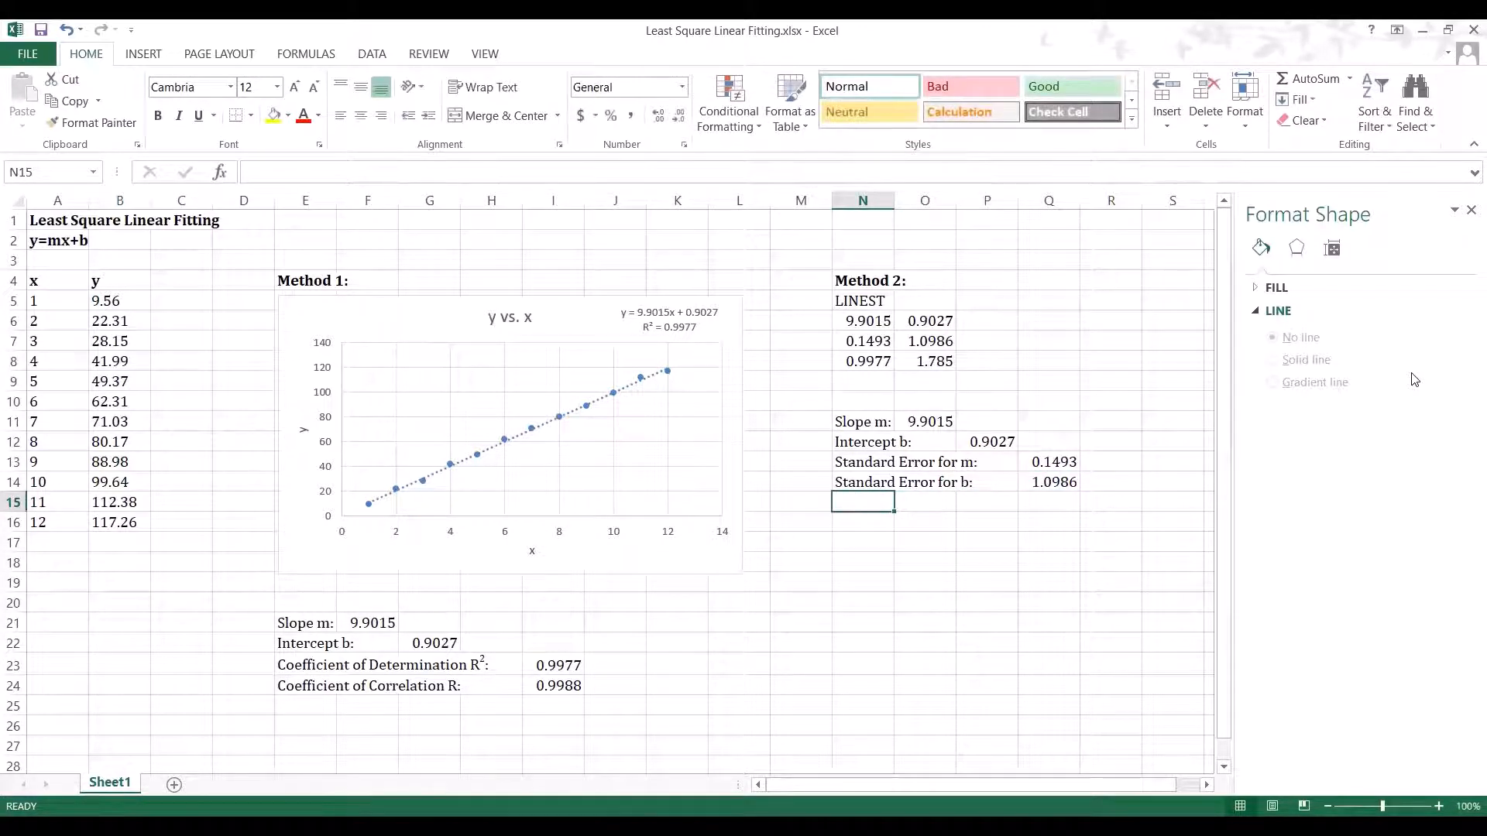
{"action": "type", "text": "Coe"}
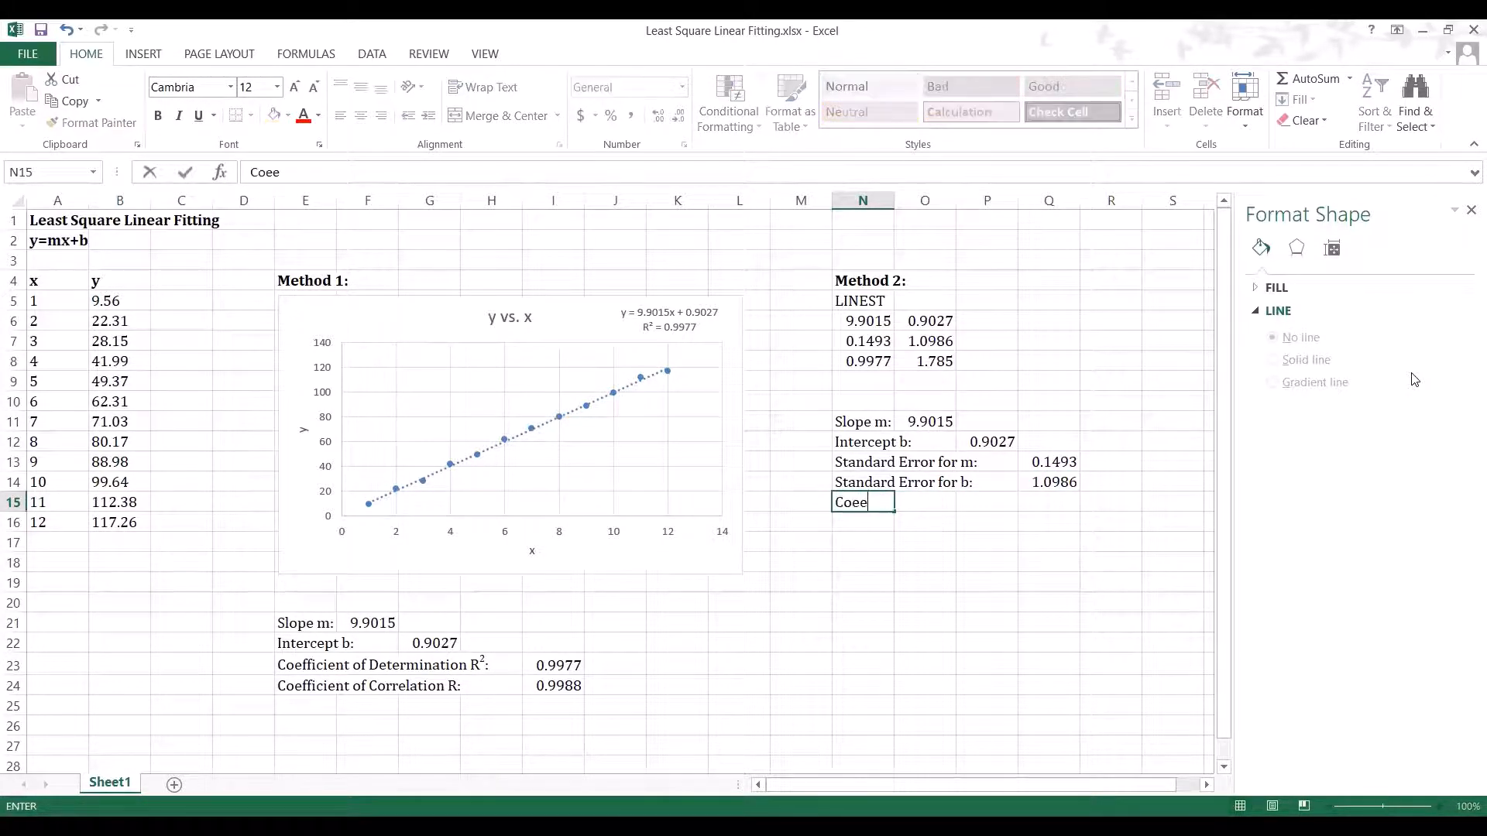
{"action": "type", "text": "fficient of D"}
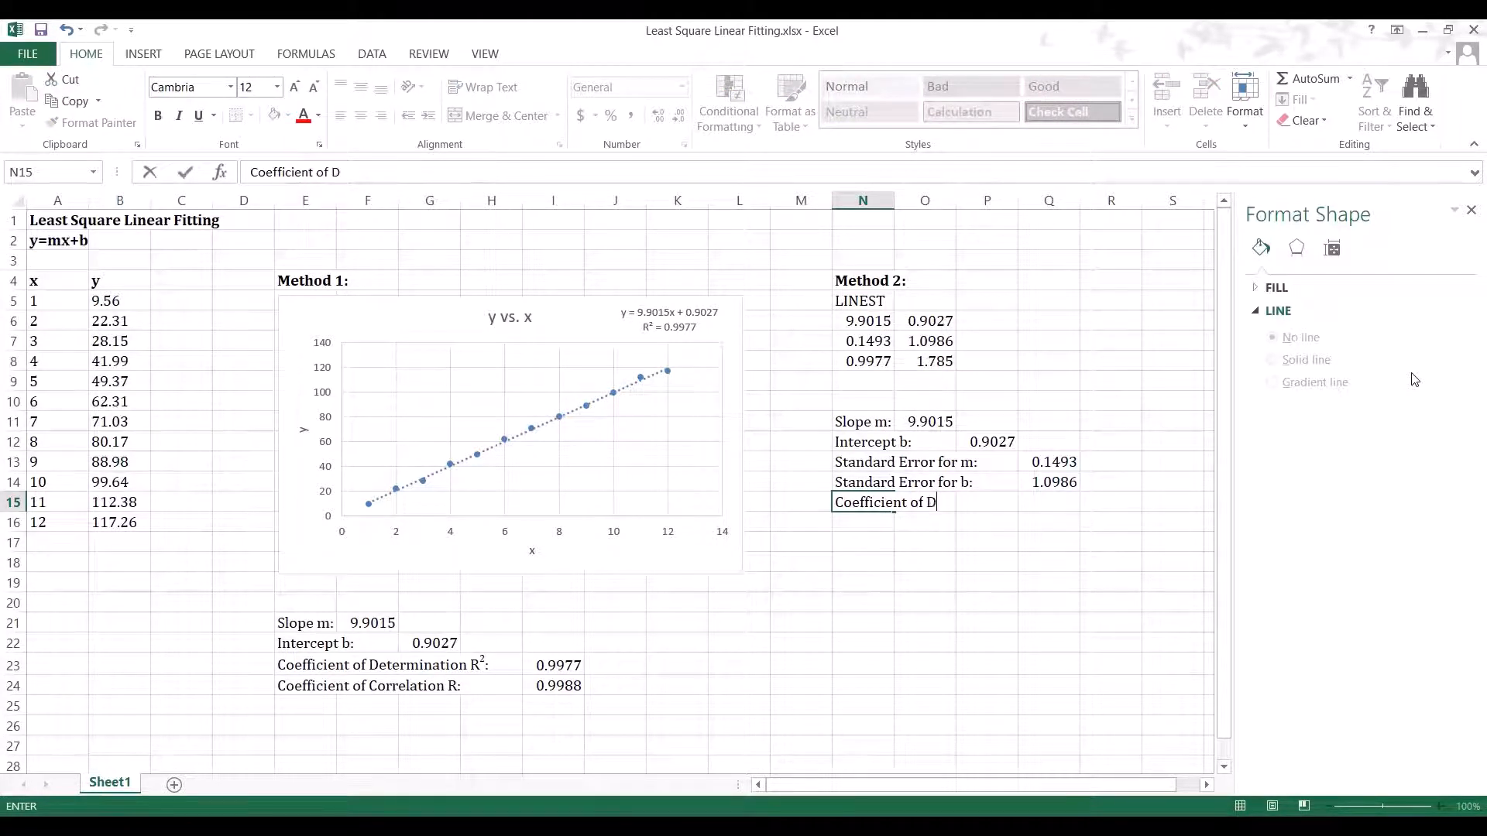
{"action": "type", "text": "etermination"}
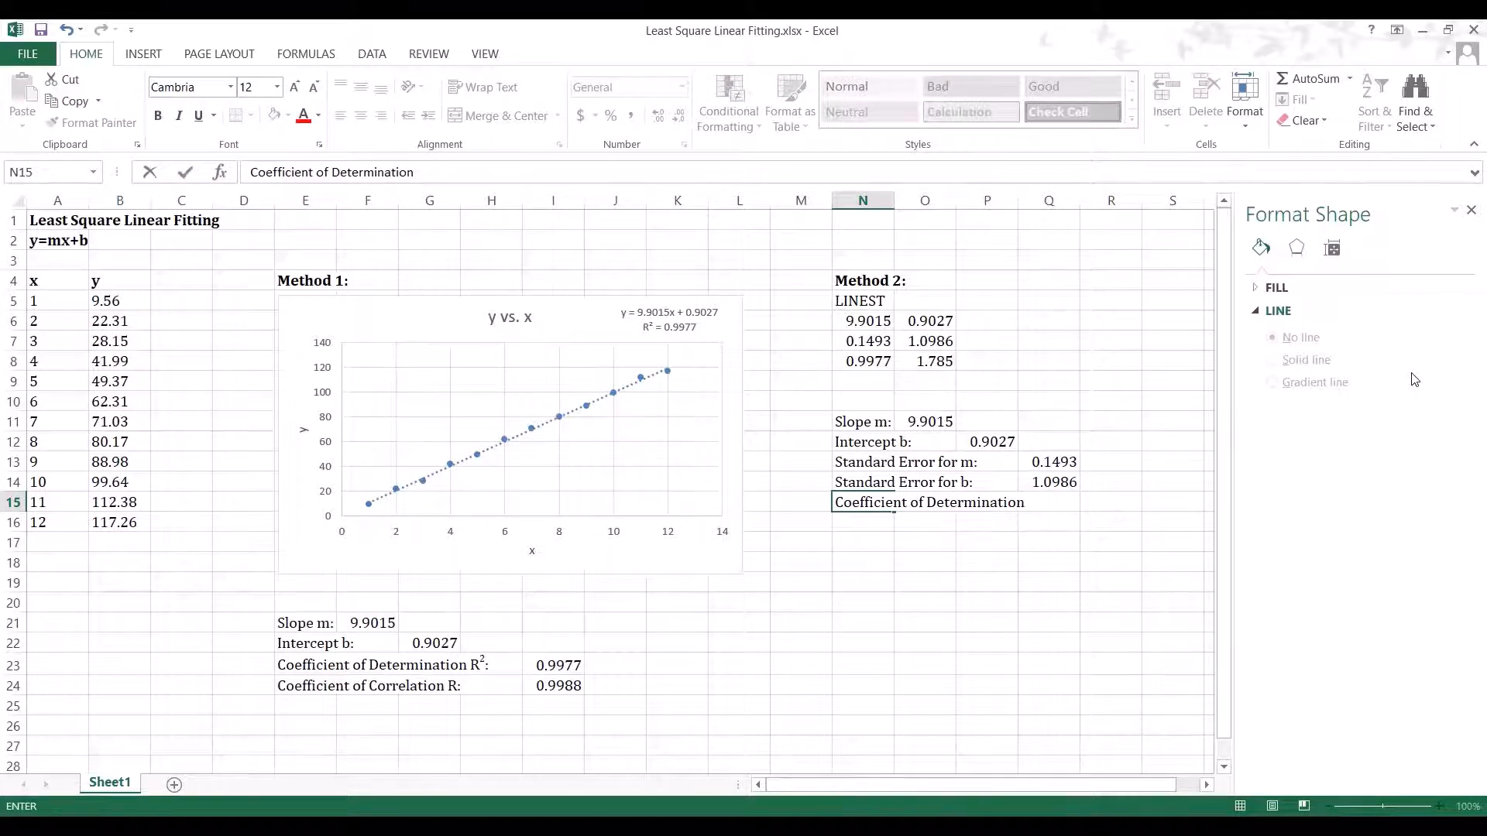
{"action": "type", "text": " R"}
Step: Append a superscript 2 after the R in the N15 label, then switch superscript off for the text that follows
{"action": "left_click", "coordinate": [319, 144]}
{"action": "left_click", "coordinate": [190, 480]}
{"action": "left_click", "coordinate": [470, 658]}
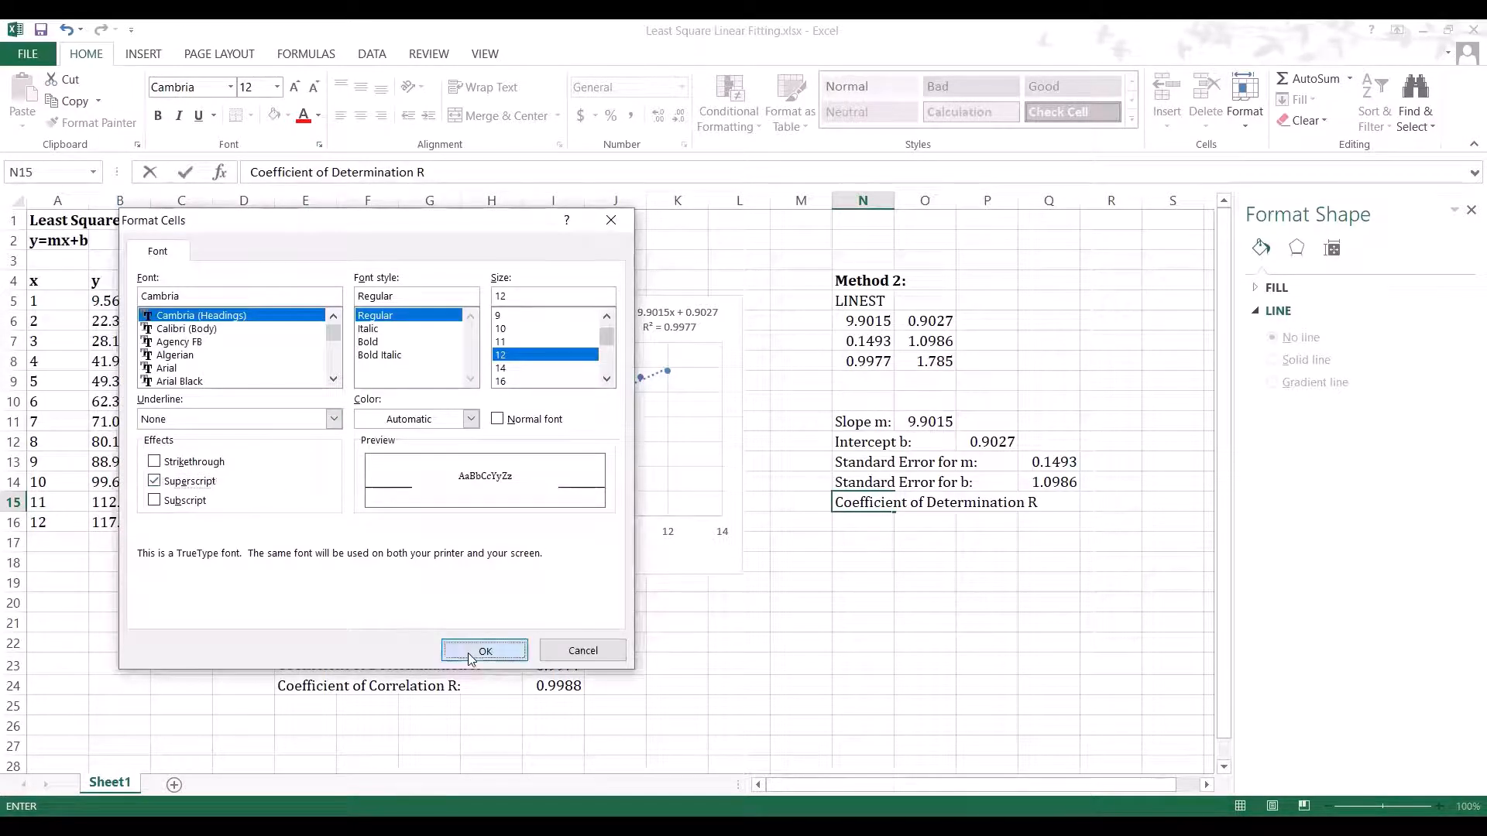
{"action": "type", "text": "2"}
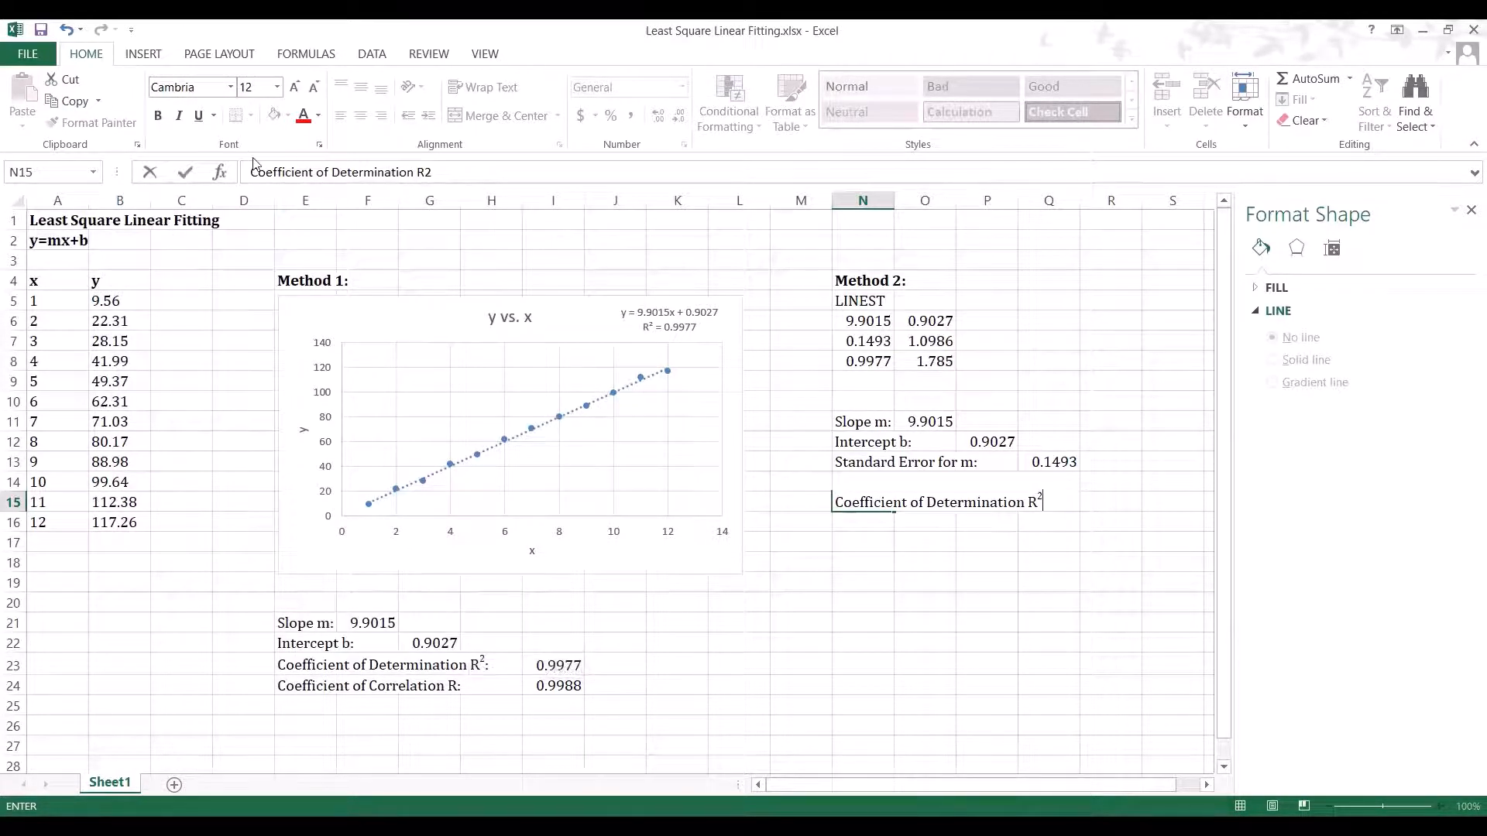
{"action": "left_click", "coordinate": [320, 147]}
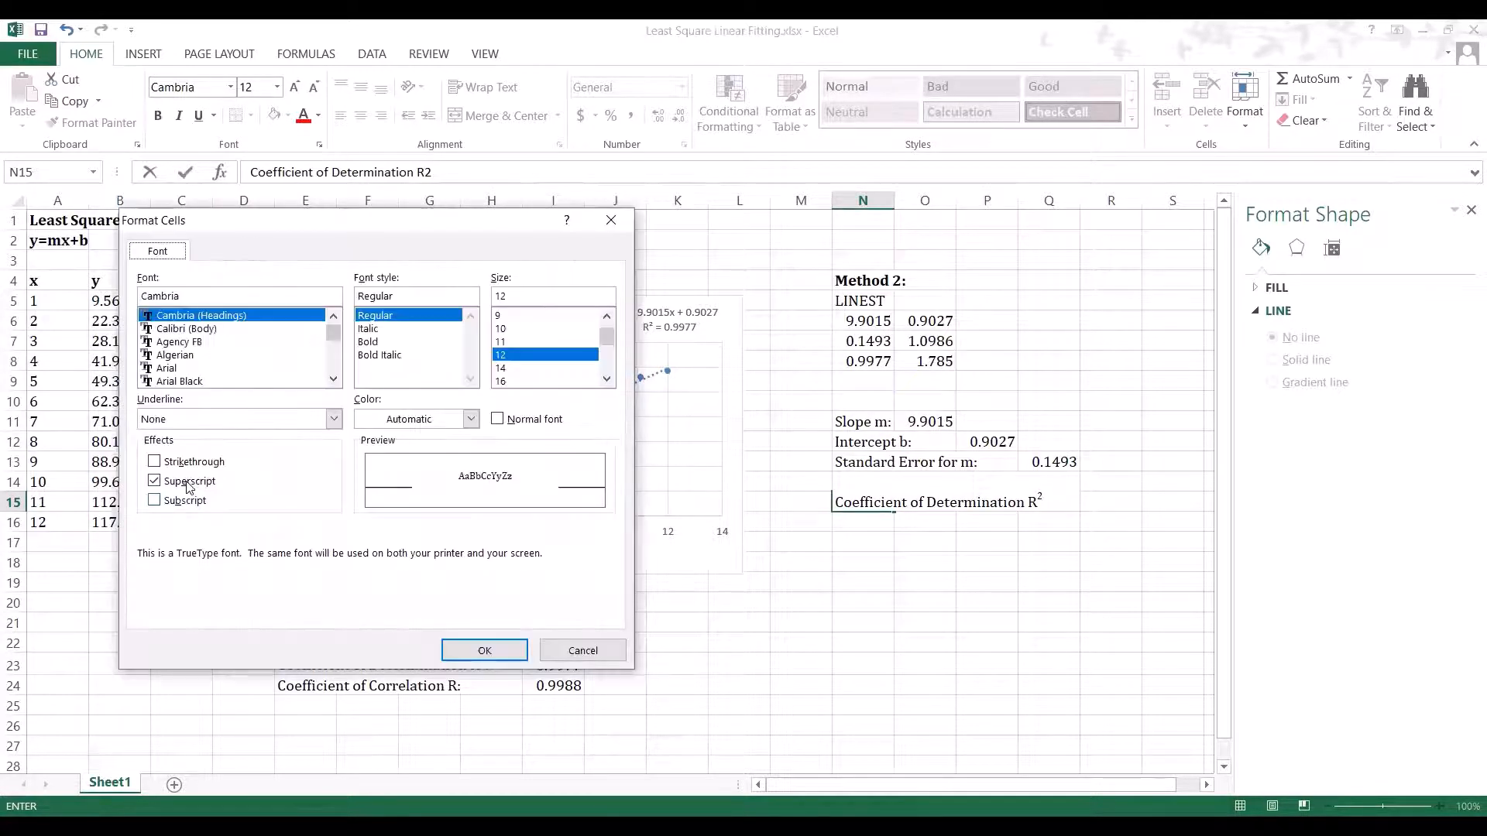
{"action": "left_click", "coordinate": [459, 648]}
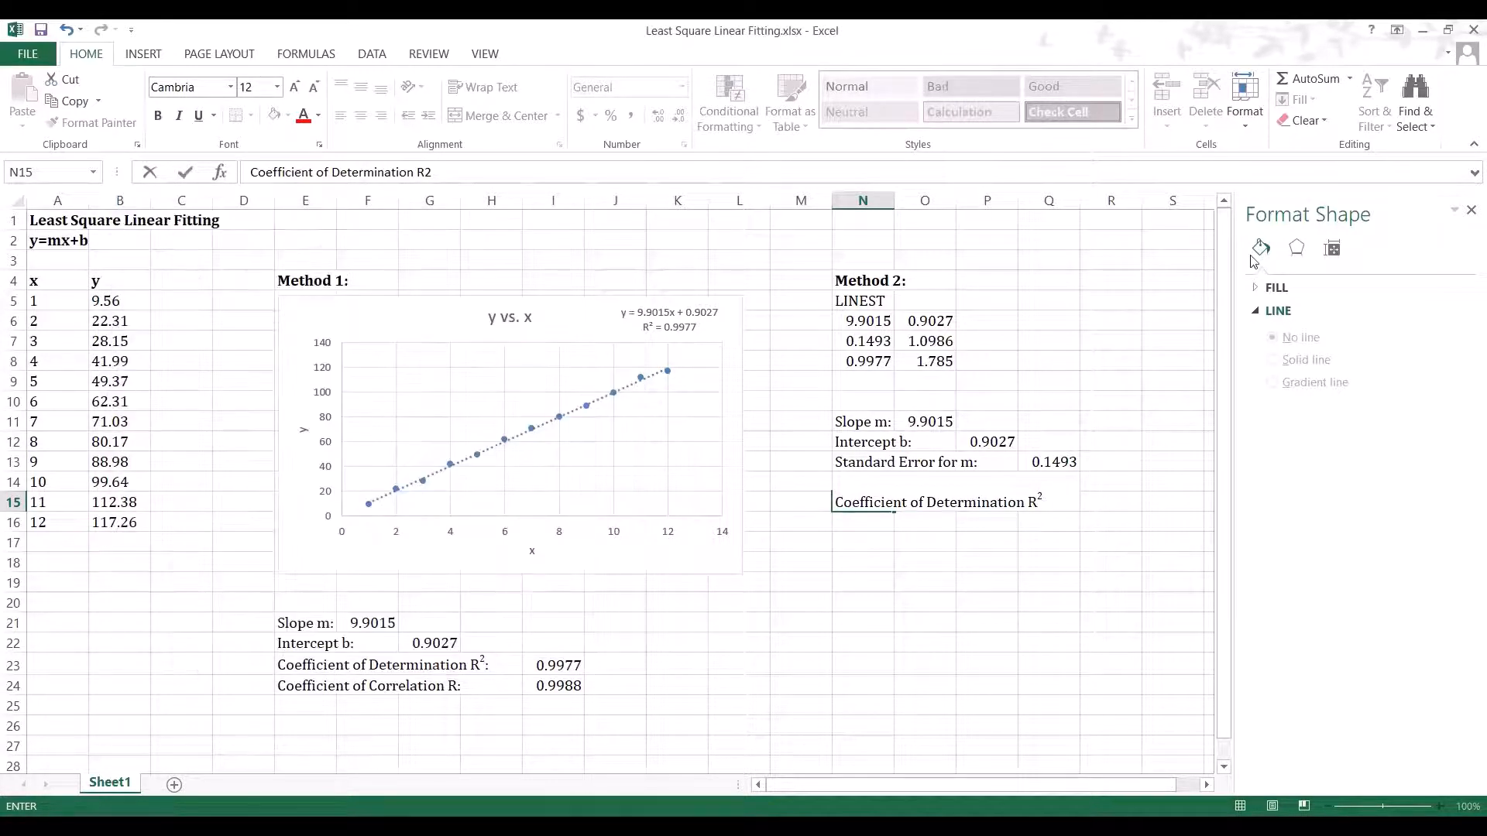
Step: Finish the N15 coefficient of determination label with a colon and enter the value 0.9977 in R15
{"action": "key", "text": "Right"}
{"action": "key", "text": "Right"}
{"action": "key", "text": "Right"}
{"action": "key", "text": "Right"}
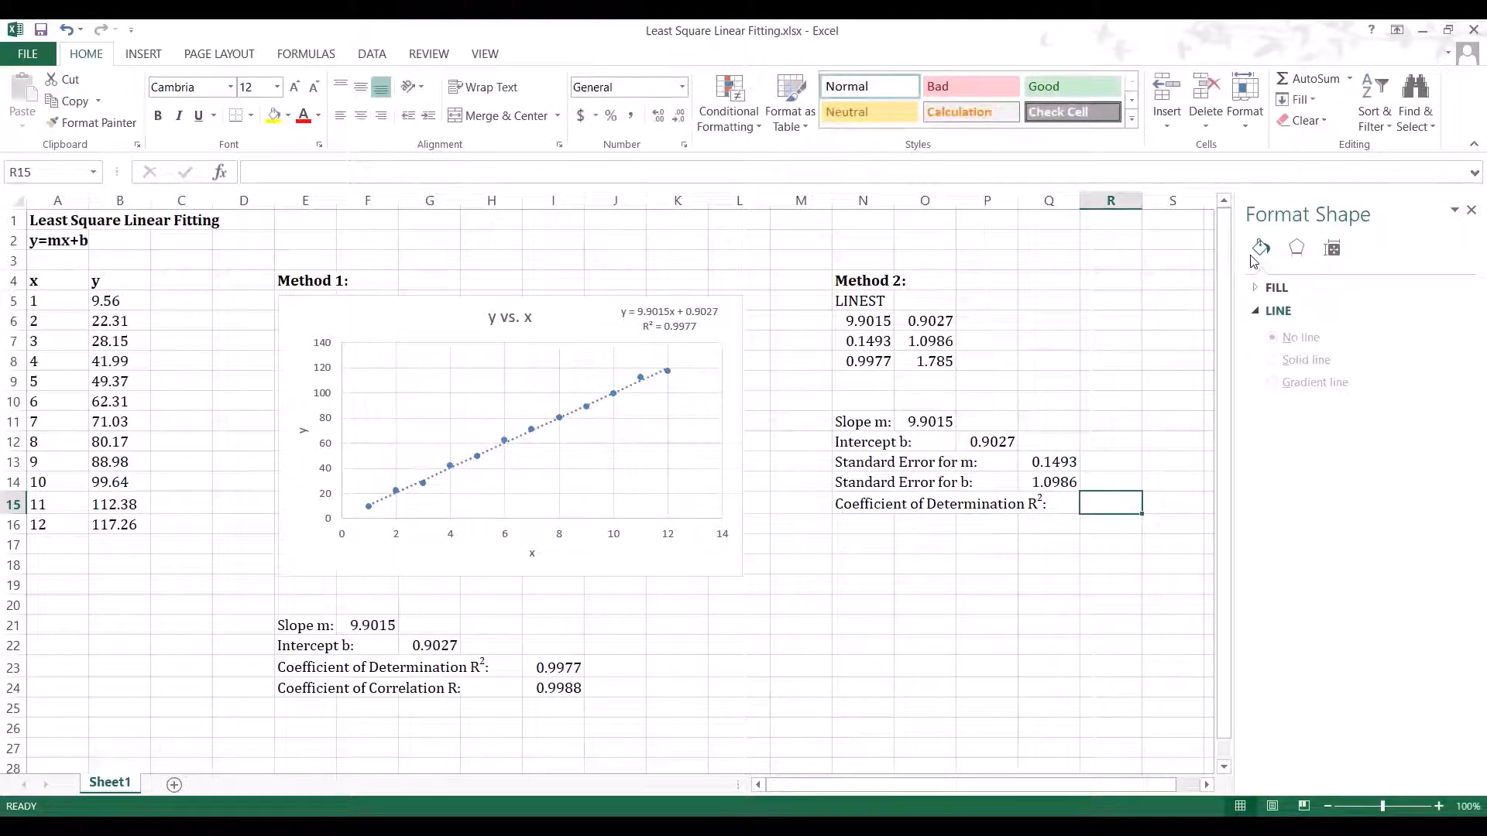
{"action": "type", "text": "0"}
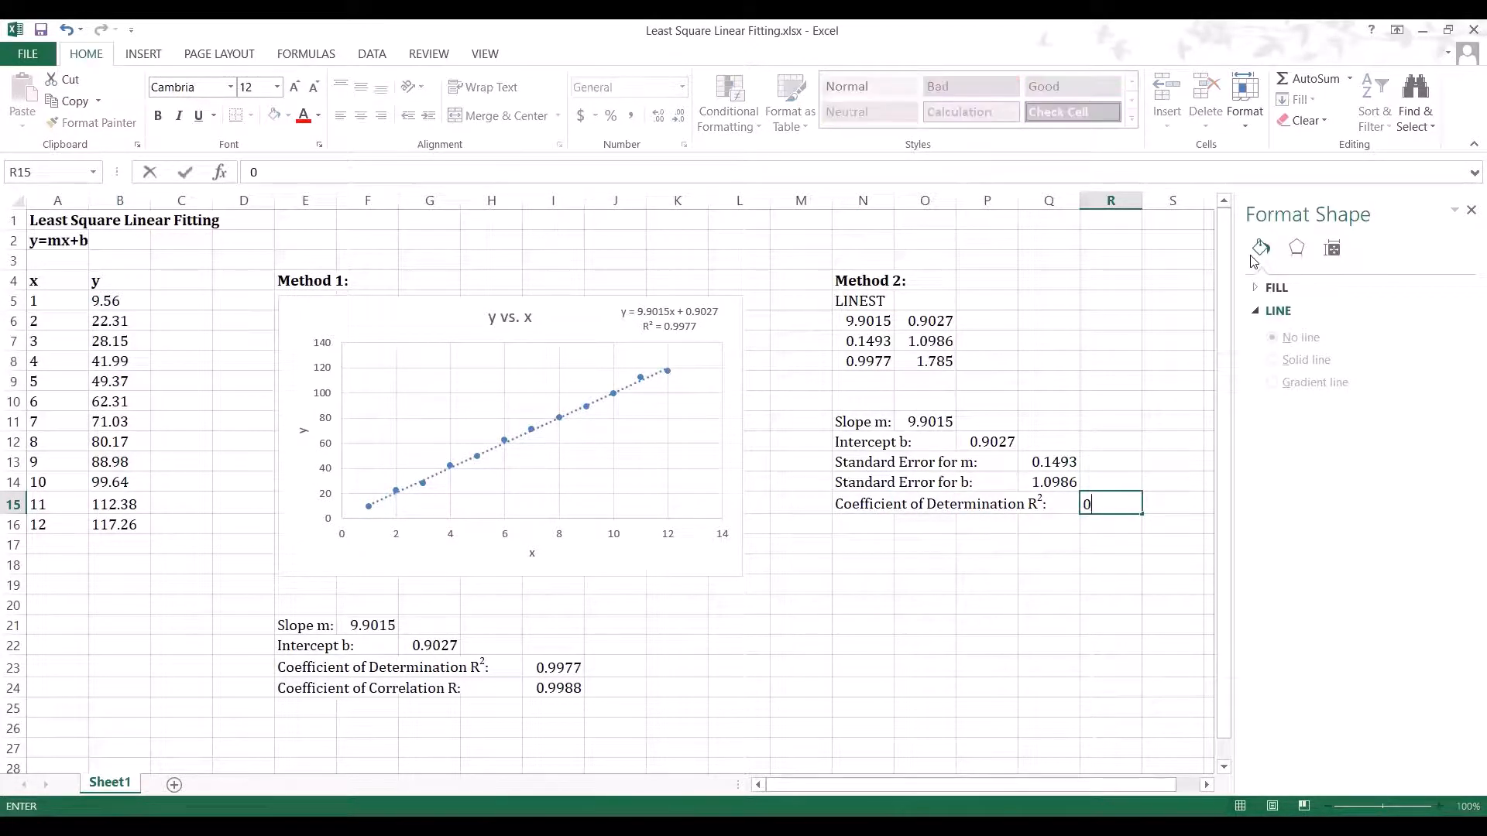
{"action": "type", "text": ".9977"}
{"action": "key", "text": "Return"}
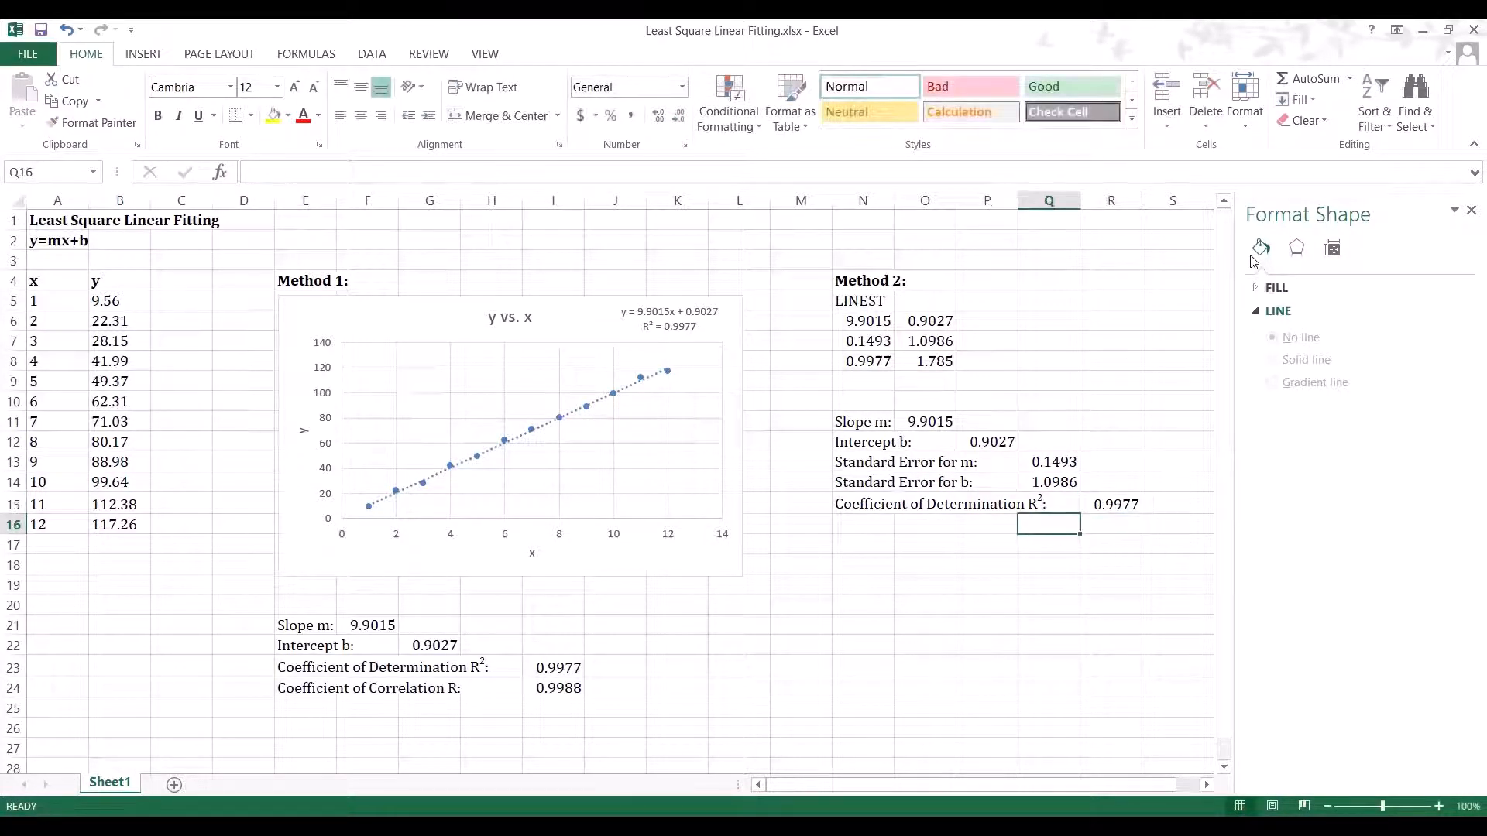
Step: Enter the label "Coefficient of Correlation R:" in cell N16
{"action": "key", "text": "Left"}
{"action": "key", "text": "Left"}
{"action": "key", "text": "Left"}
{"action": "key", "text": "Left"}
{"action": "type", "text": "Coeef"}
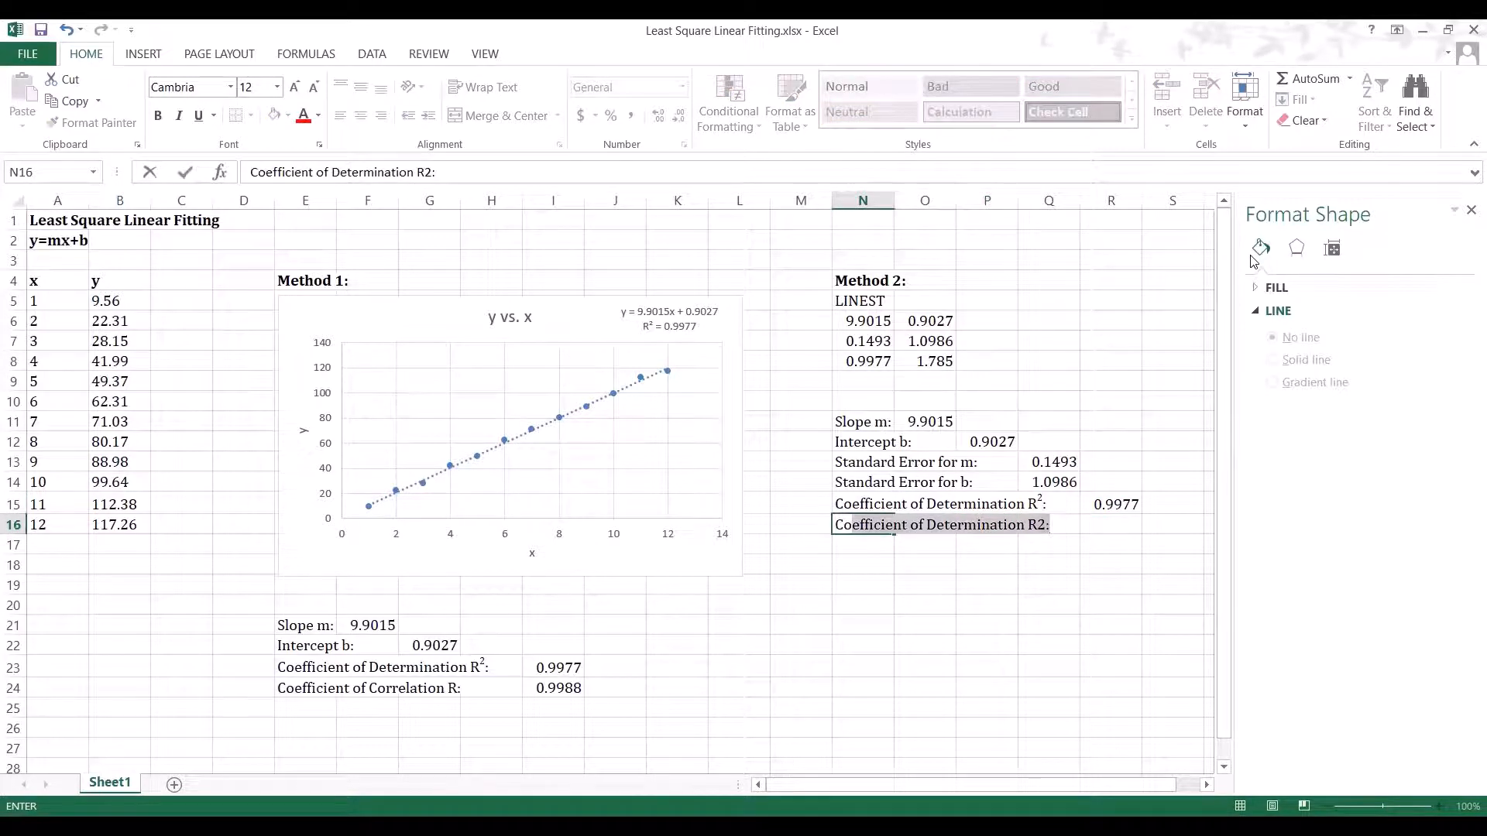
{"action": "key", "text": "BackSpace"}
{"action": "key", "text": "BackSpace"}
{"action": "type", "text": "fficient of Corr"}
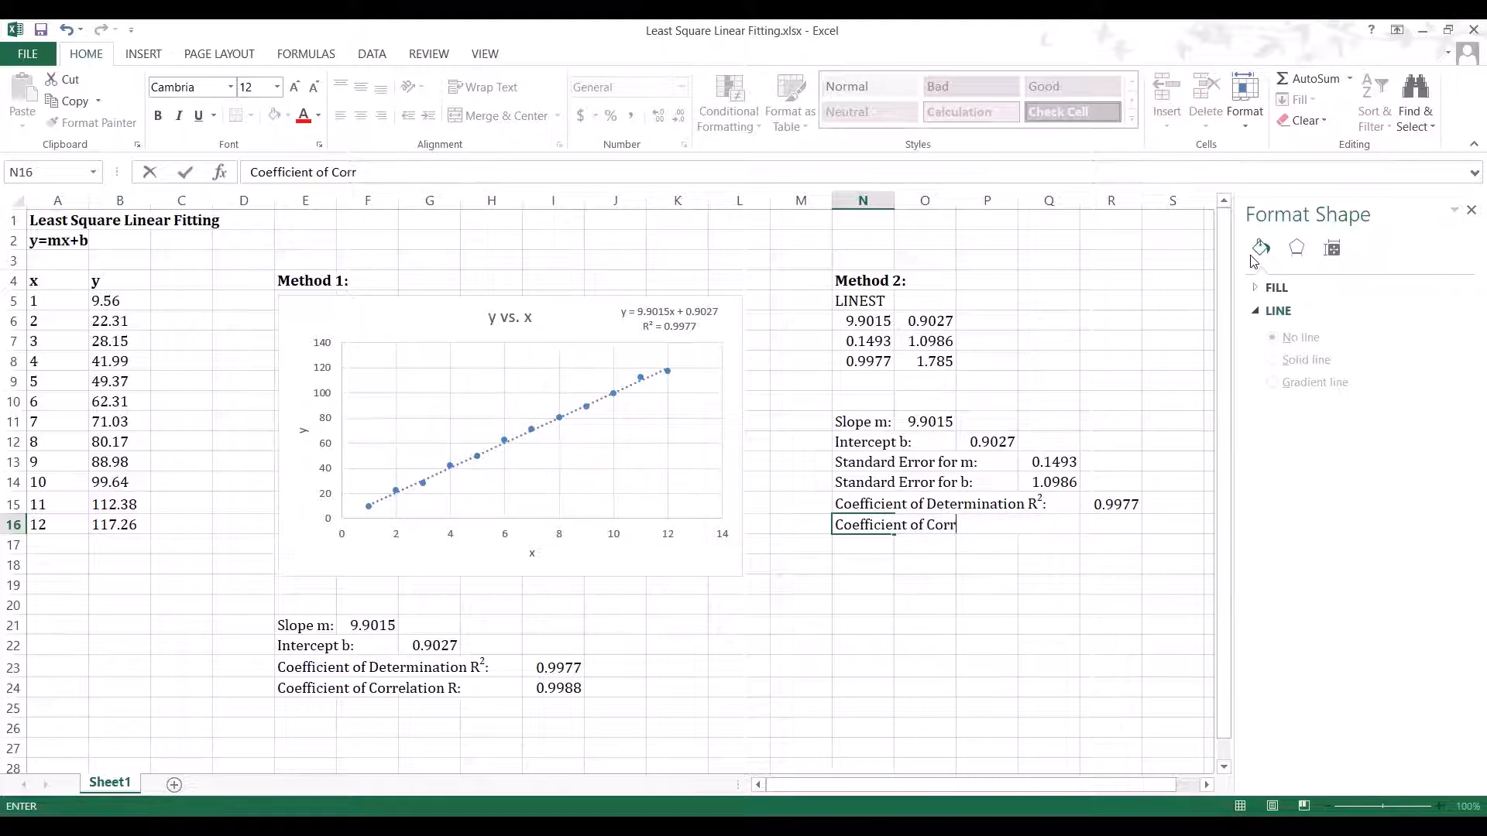
{"action": "type", "text": "elation R"}
Step: Calculate the correlation coefficient in cell R16 as the square root of R15 with SQRT
{"action": "key", "text": "Right"}
{"action": "key", "text": "Right"}
{"action": "key", "text": "Right"}
{"action": "key", "text": "Right"}
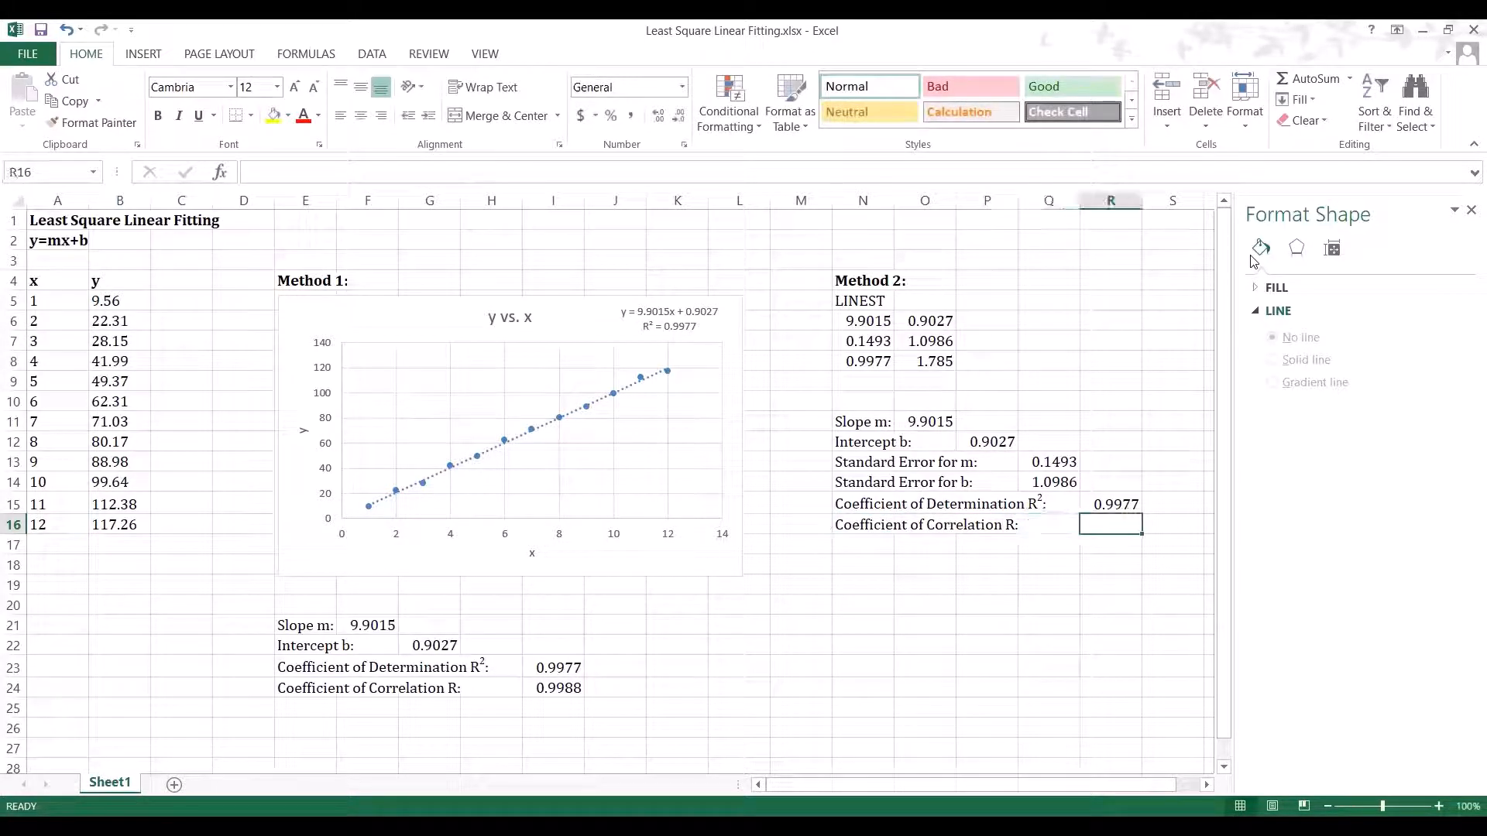
{"action": "type", "text": "="}
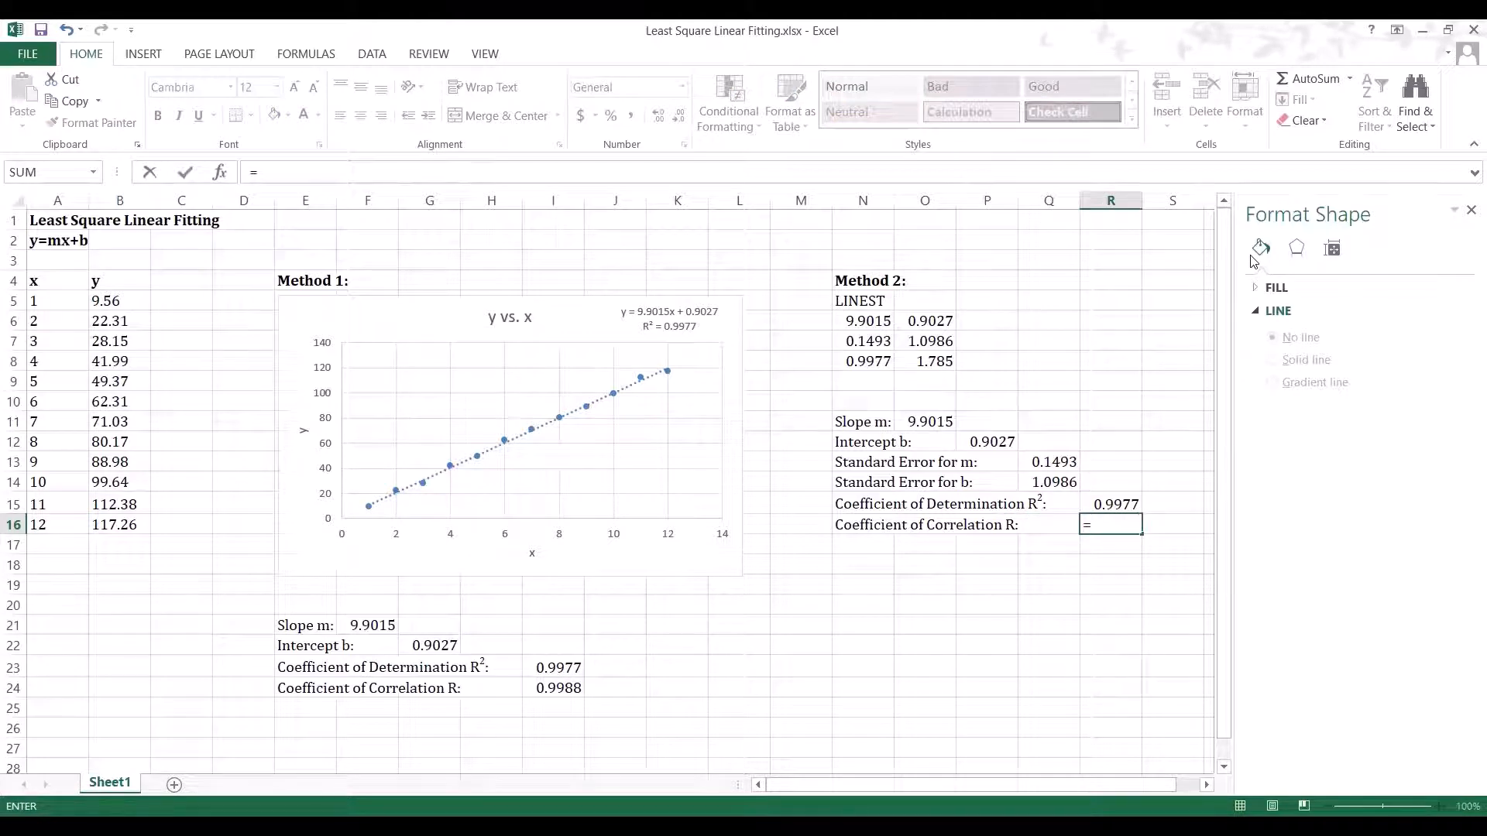
{"action": "type", "text": "sqrt("}
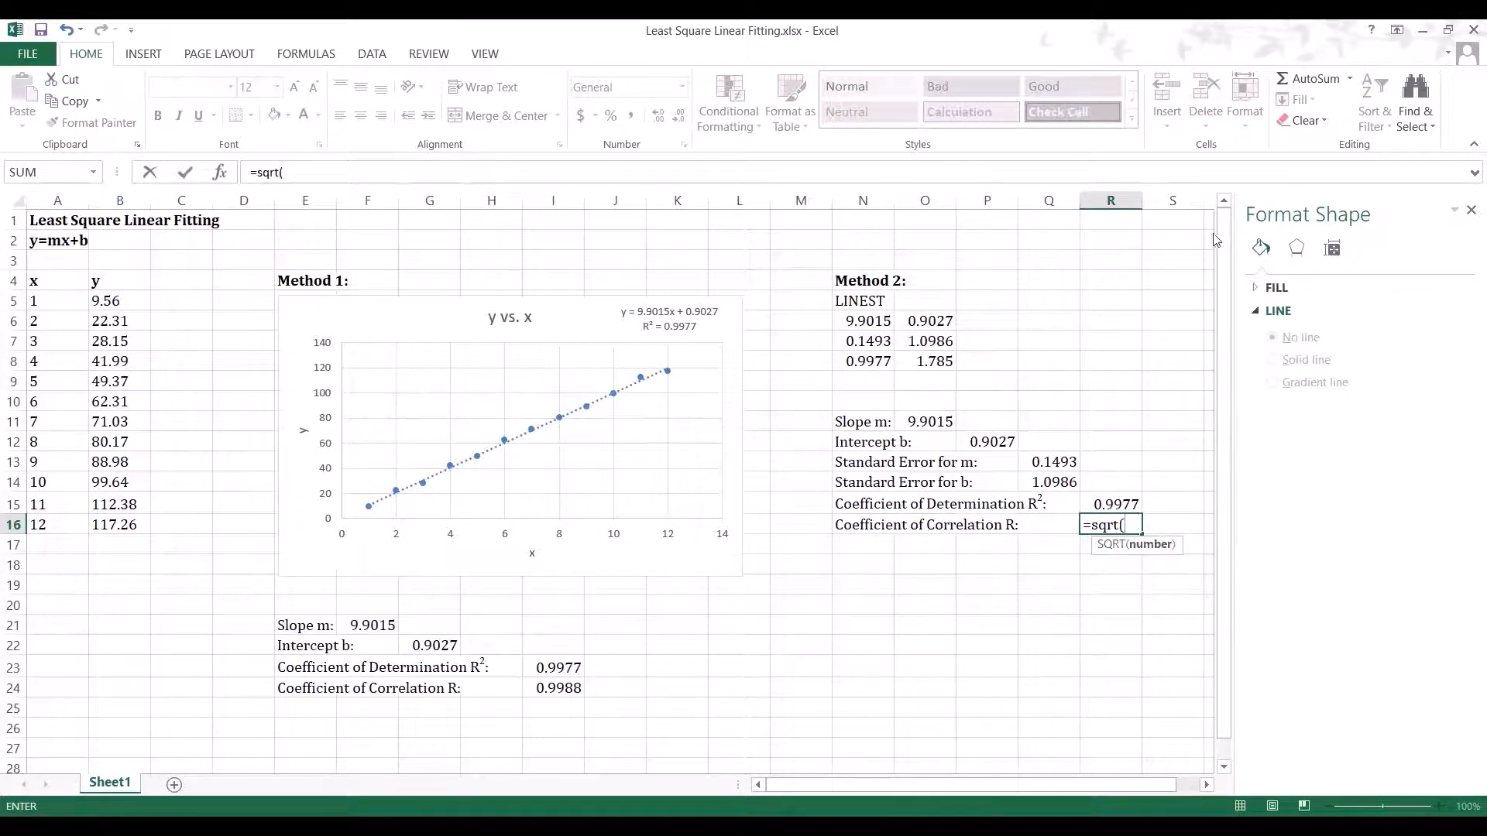
{"action": "left_click", "coordinate": [1131, 505]}
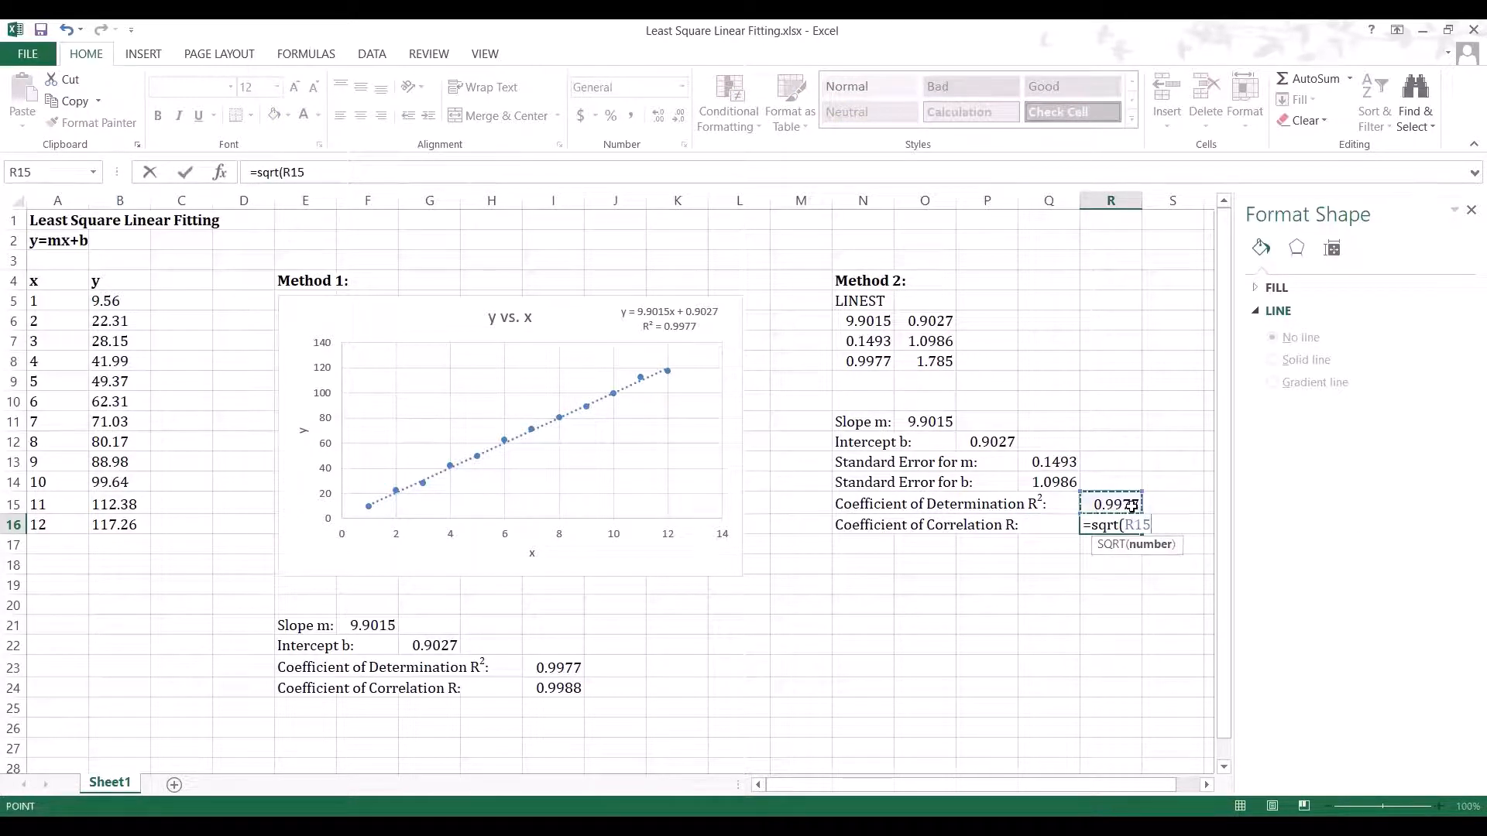
{"action": "key", "text": "Return"}
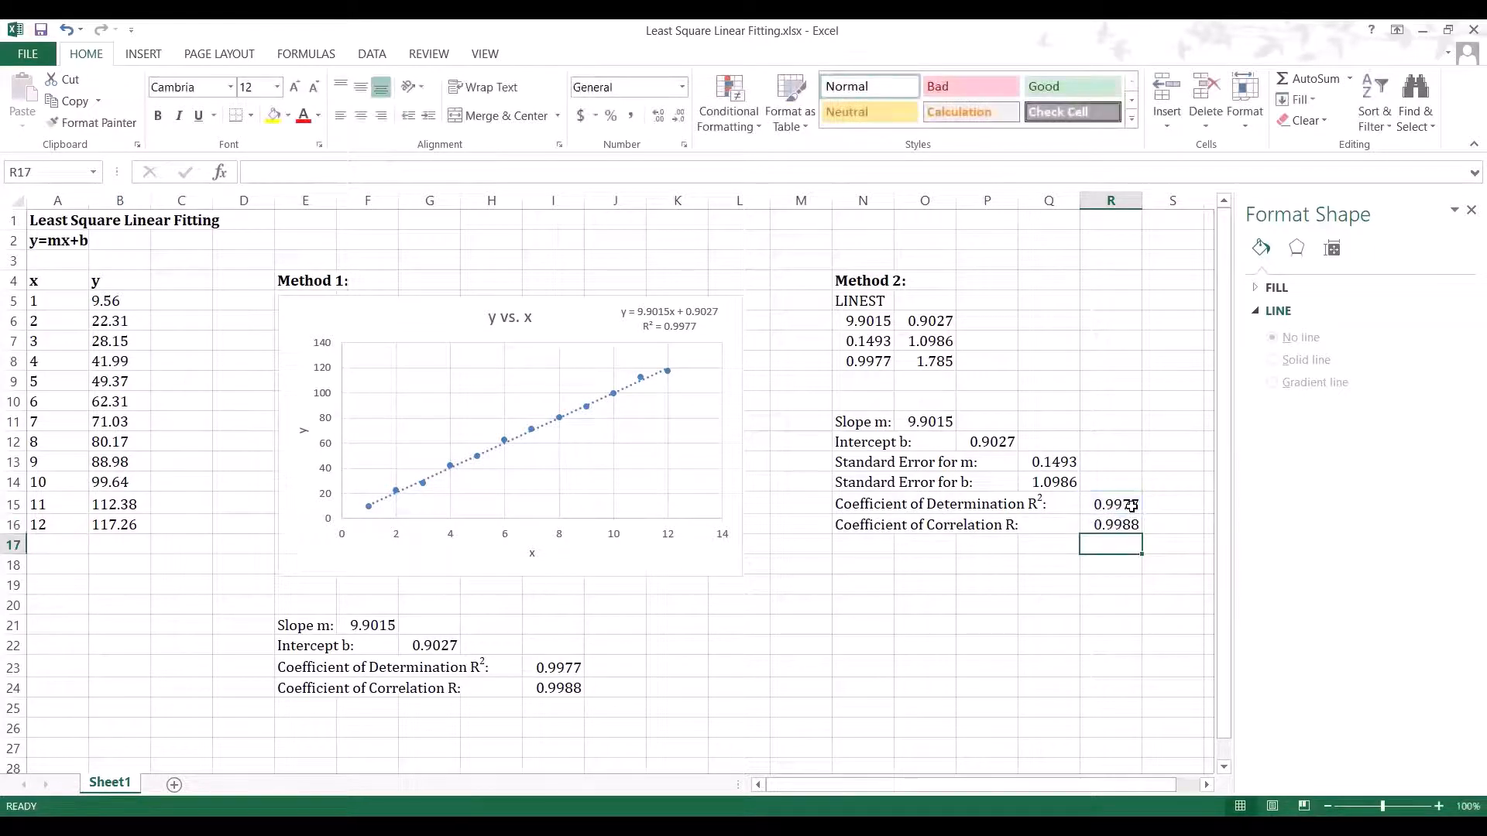
Step: Enter the label "Standard Error for the y Estimate:" in cell N17
{"action": "key", "text": "Left"}
{"action": "key", "text": "Left"}
{"action": "key", "text": "Left"}
{"action": "key", "text": "Left"}
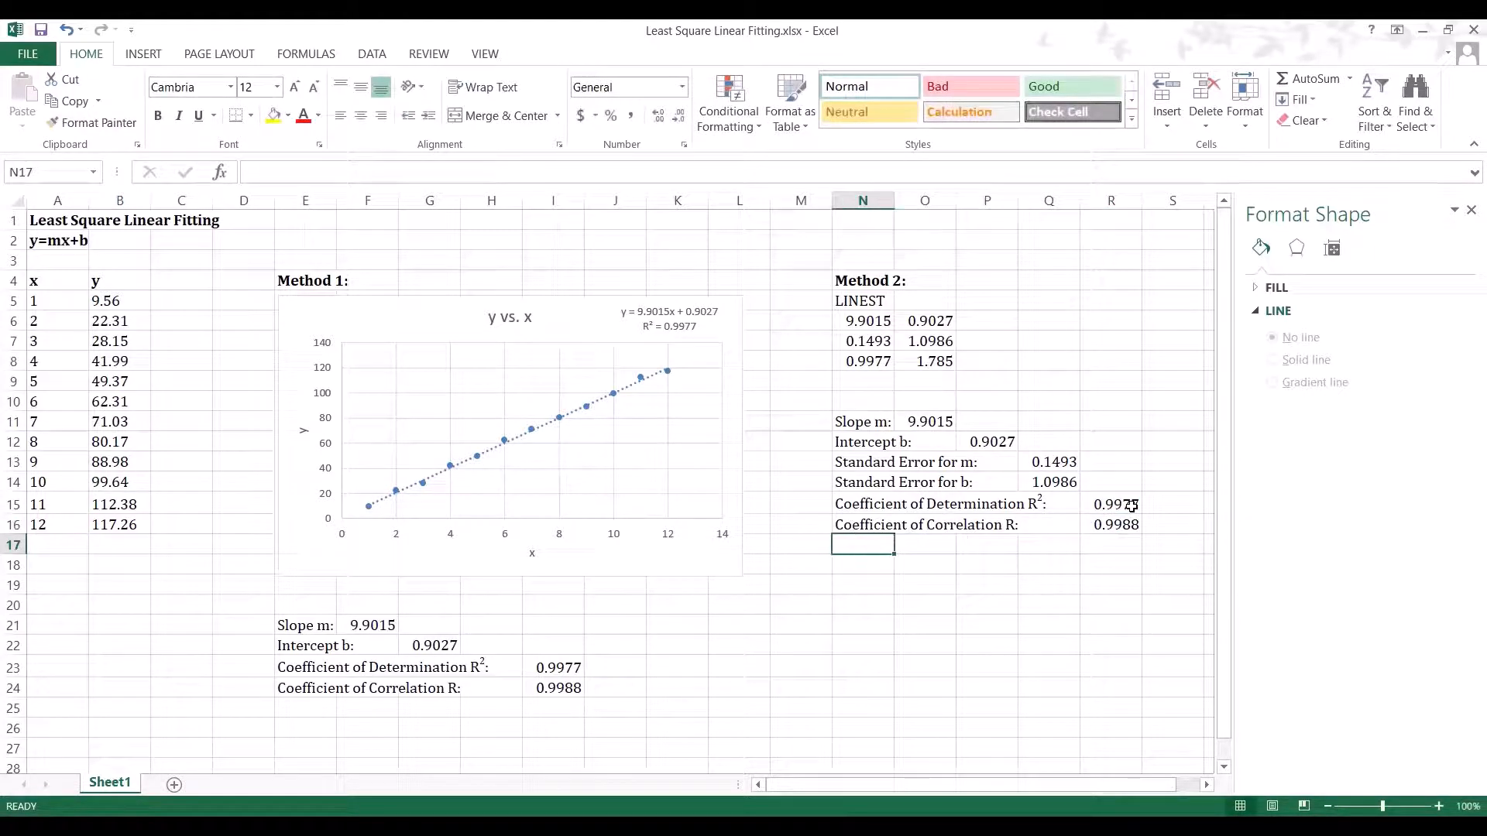
{"action": "type", "text": "Standar"}
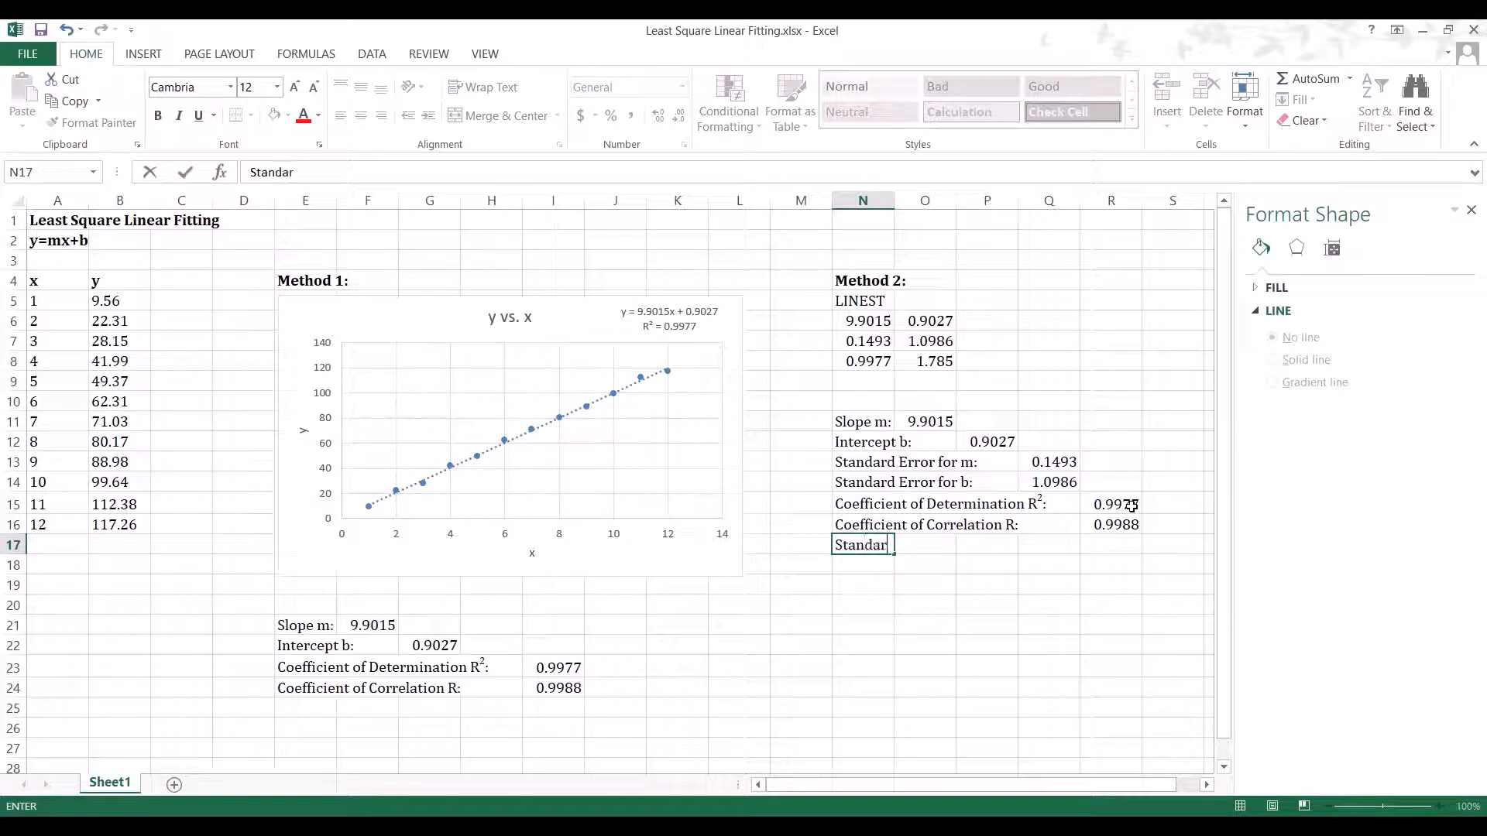
{"action": "type", "text": "d Error for the "}
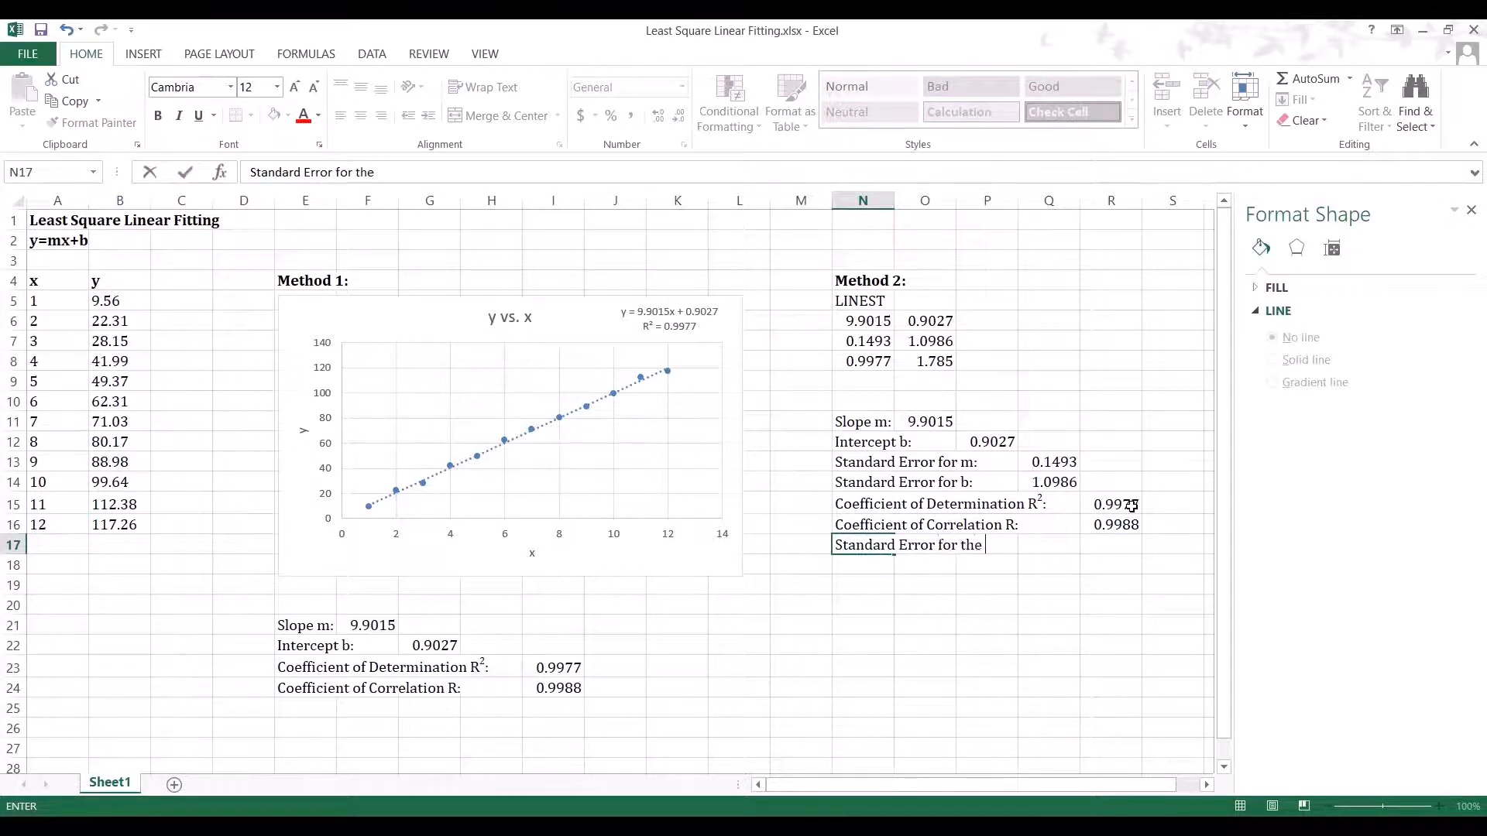
{"action": "type", "text": "y eatim"}
{"action": "key", "text": "BackSpace"}
{"action": "key", "text": "BackSpace"}
{"action": "key", "text": "BackSpace"}
{"action": "key", "text": "BackSpace"}
{"action": "key", "text": "BackSpace"}
{"action": "type", "text": "Estimate:"}
Step: Enter the value 1.785 in cell R17 for the standard error of the y estimate
{"action": "key", "text": "Right"}
{"action": "key", "text": "Right"}
{"action": "key", "text": "Right"}
{"action": "key", "text": "Right"}
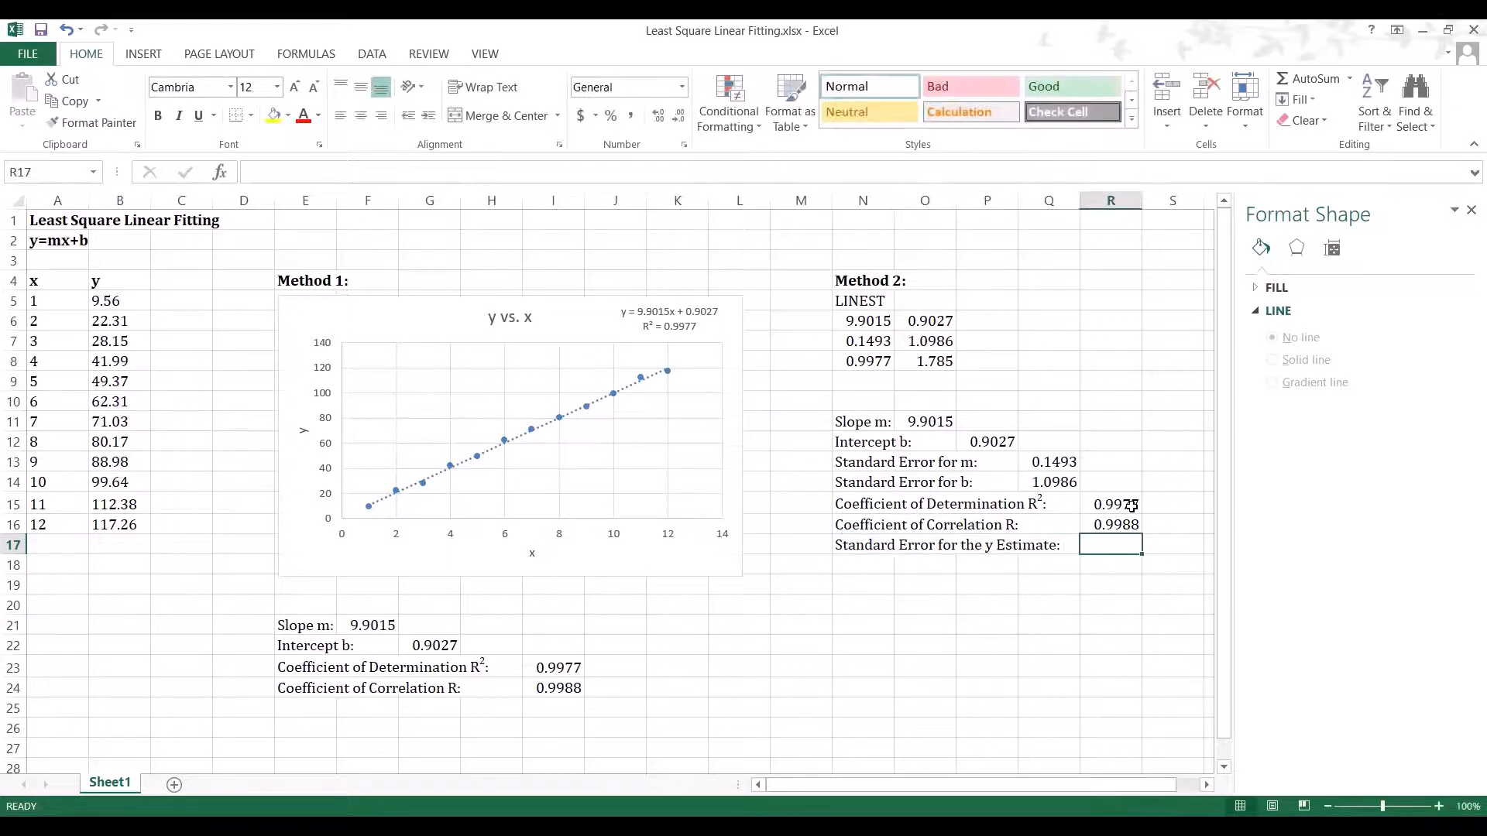
{"action": "type", "text": "1.785"}
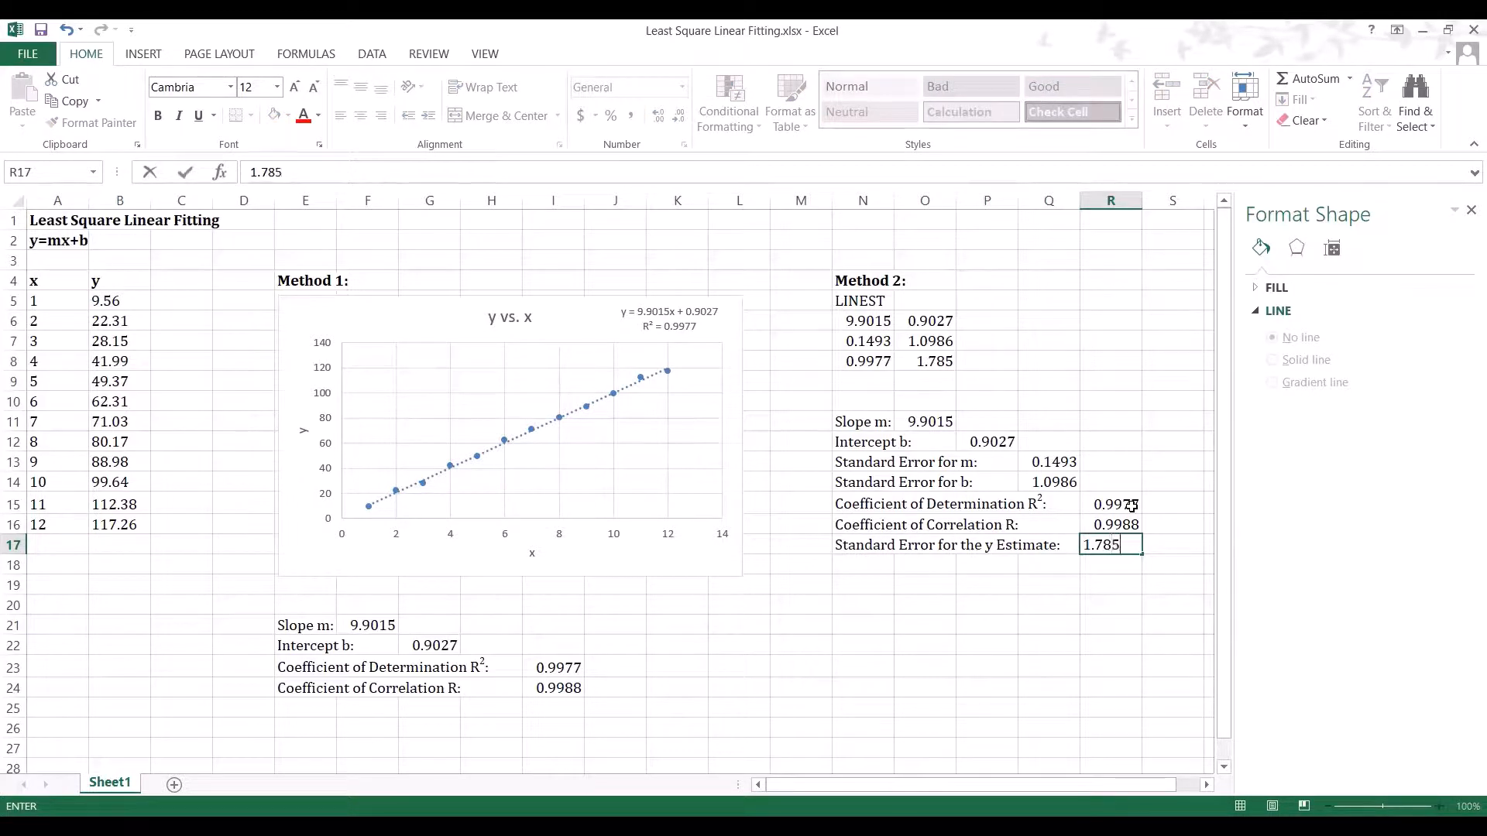